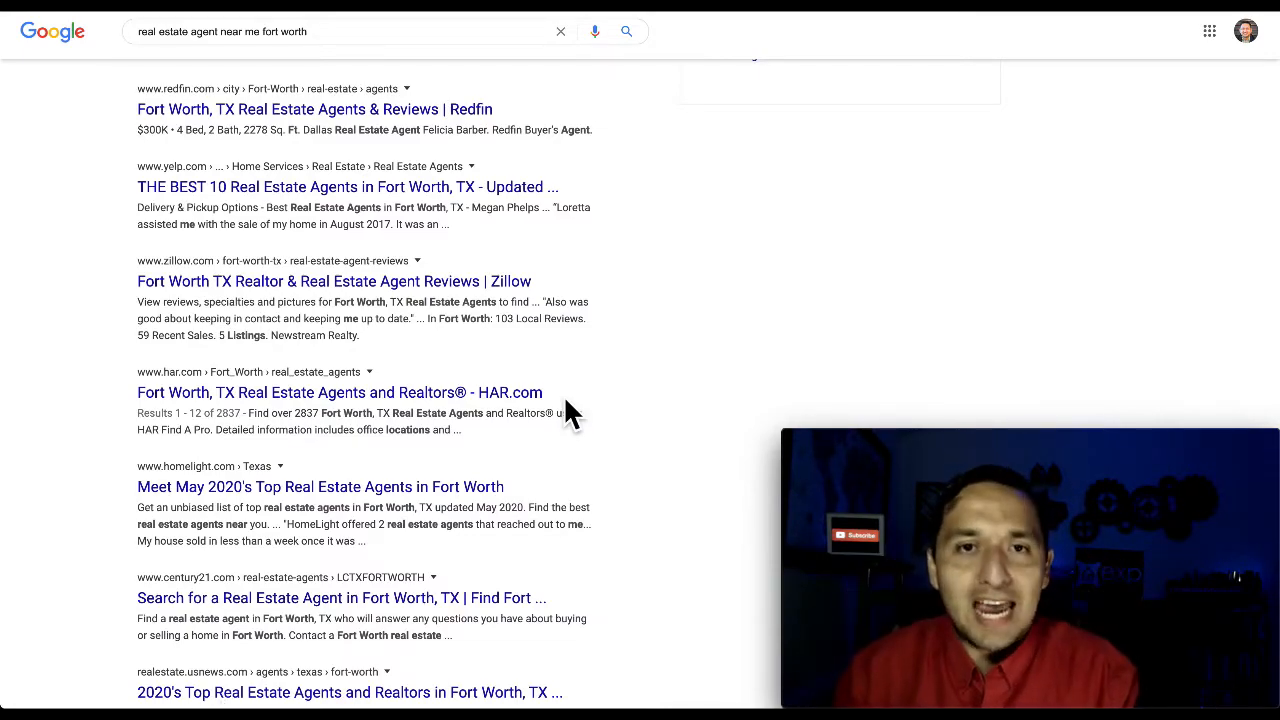
- Examine the ads, organic listings and related searches in the Google results for "real estate agent near me fort worth"
scroll(294, 334, up, 3)
scroll(296, 333, down, 1)
scroll(293, 323, down, 2)
scroll(293, 323, up, 1)
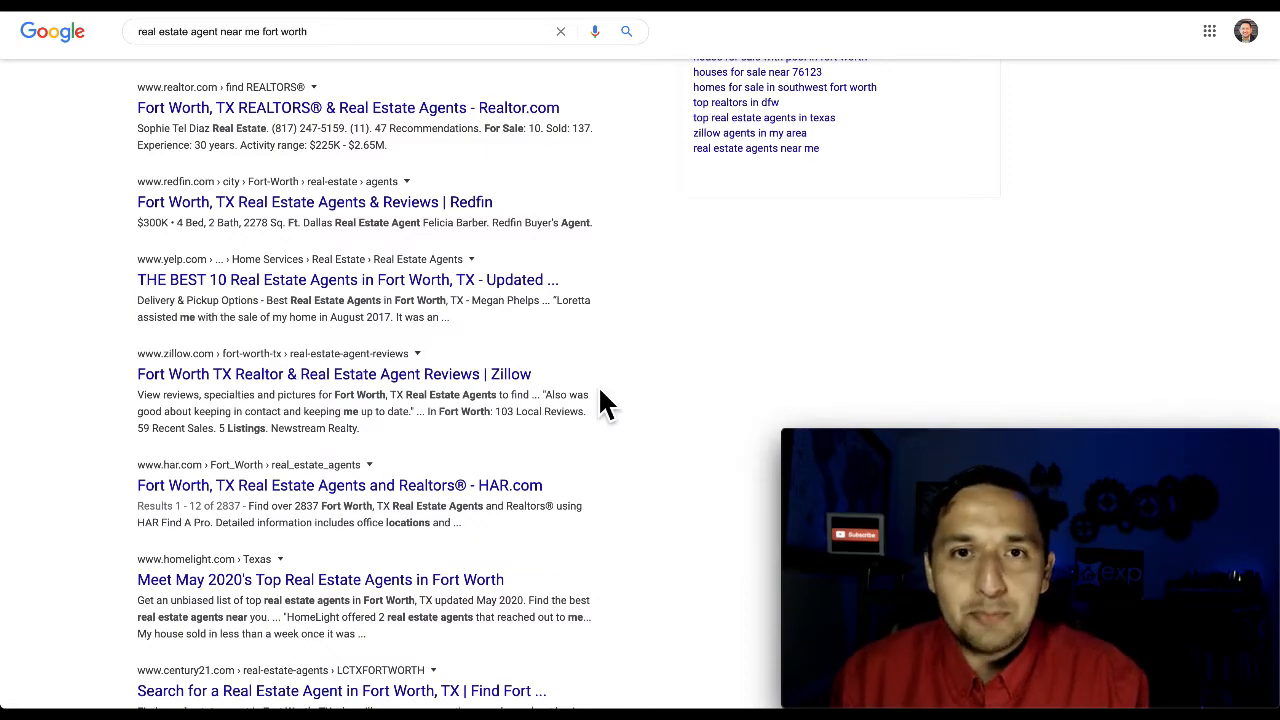
scroll(598, 385, up, 10)
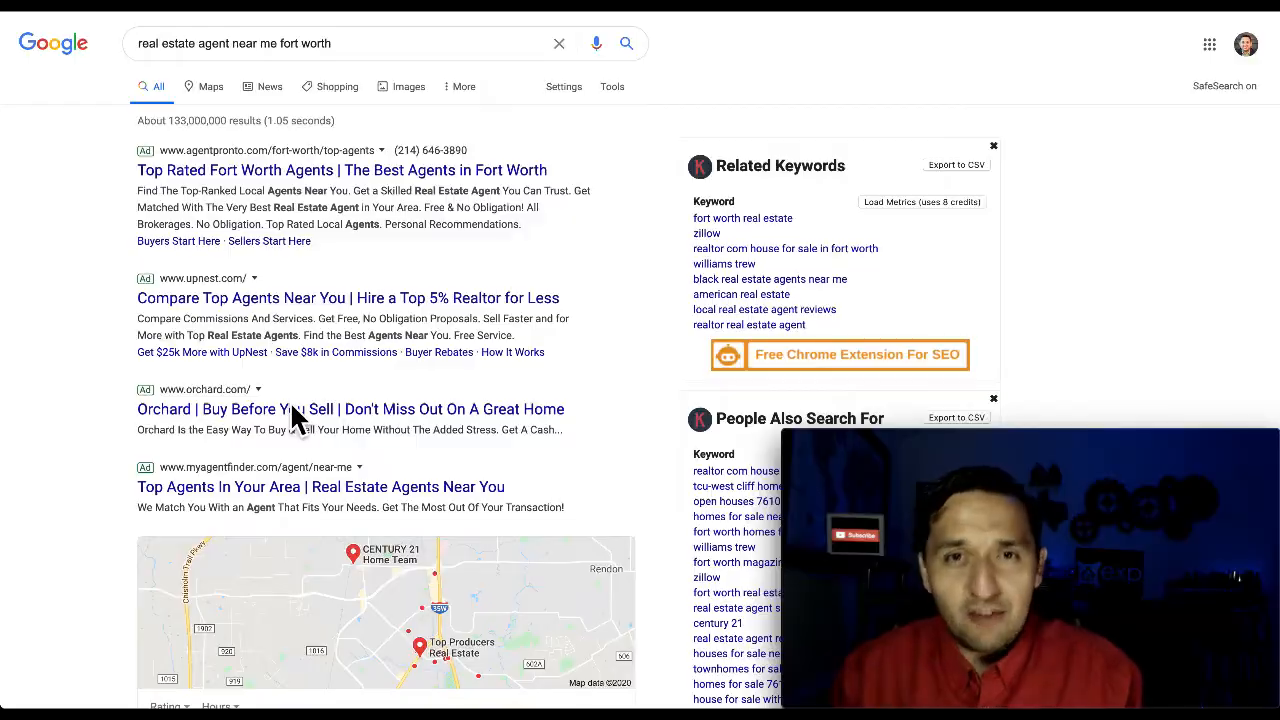
scroll(291, 407, down, 20)
scroll(291, 415, down, 10)
scroll(324, 134, up, 2)
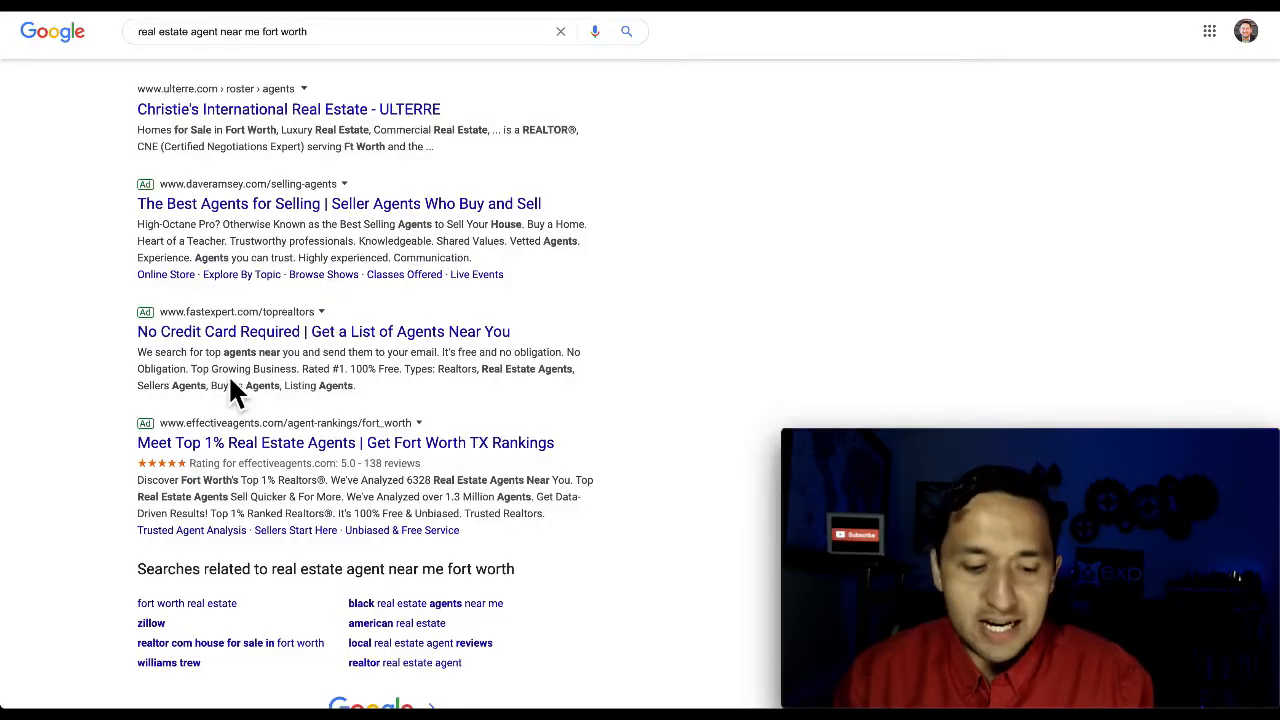
scroll(388, 440, down, 2)
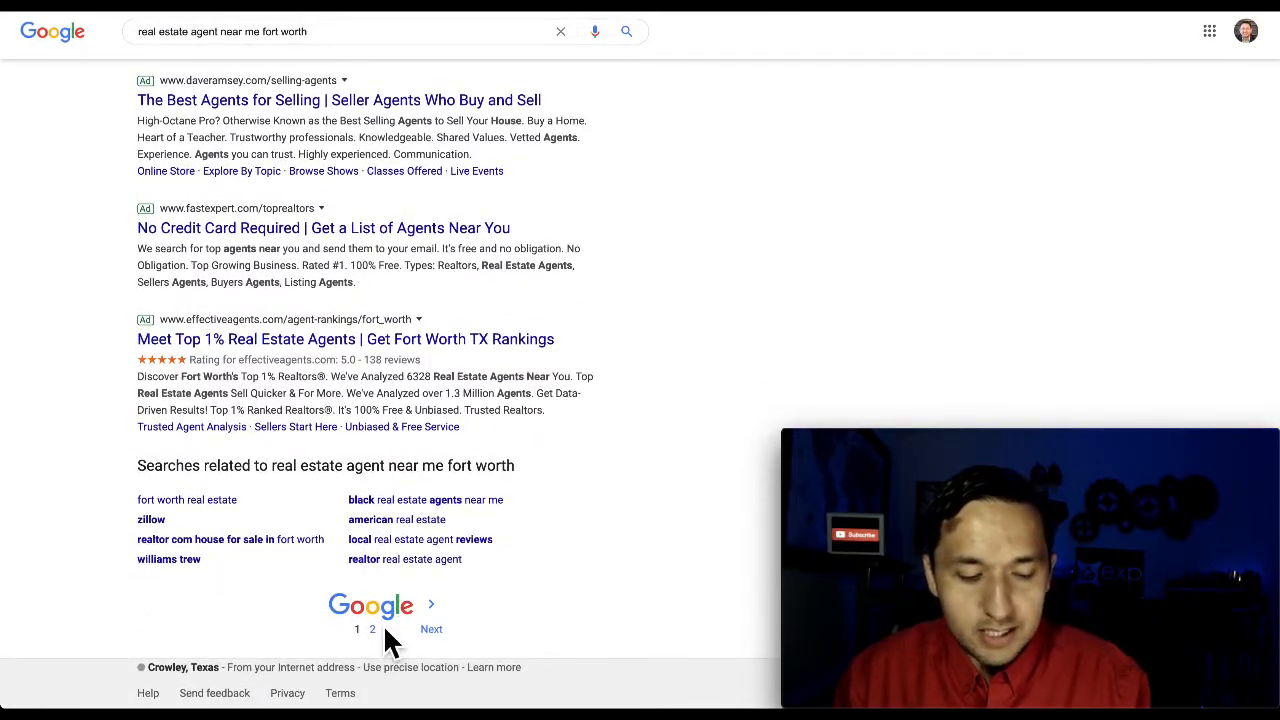
scroll(386, 630, up, 15)
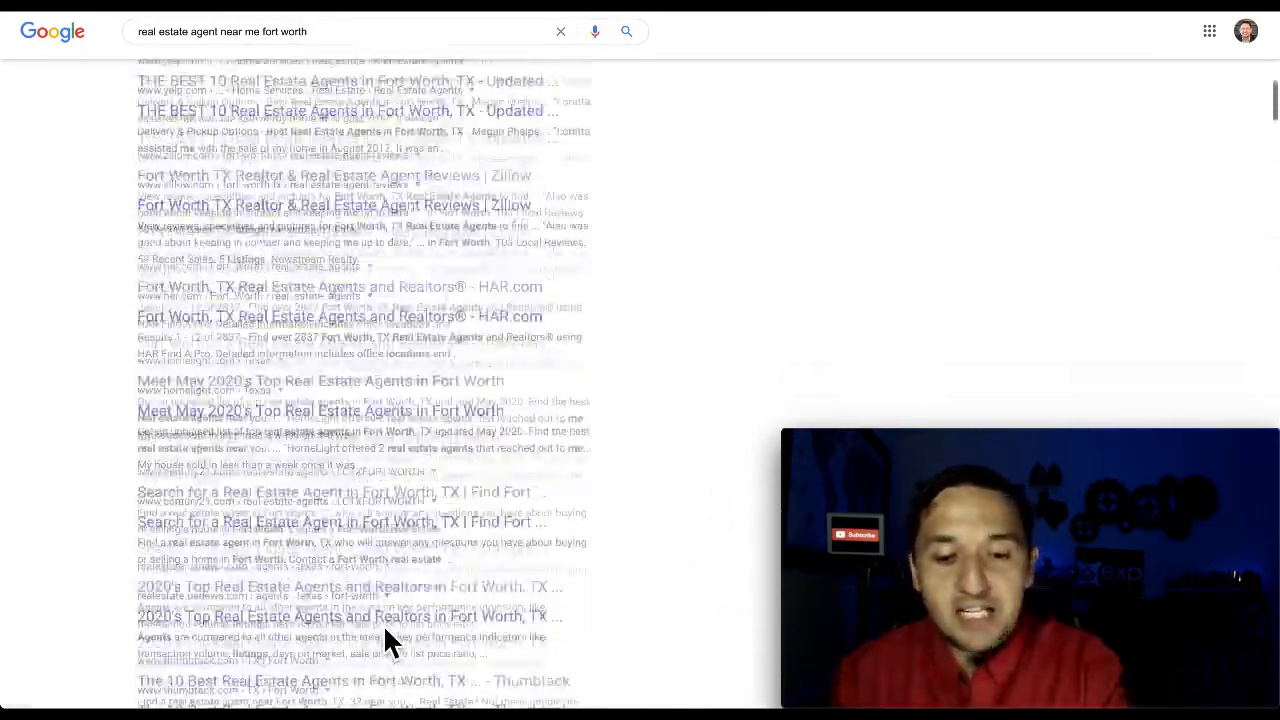
scroll(388, 640, up, 10)
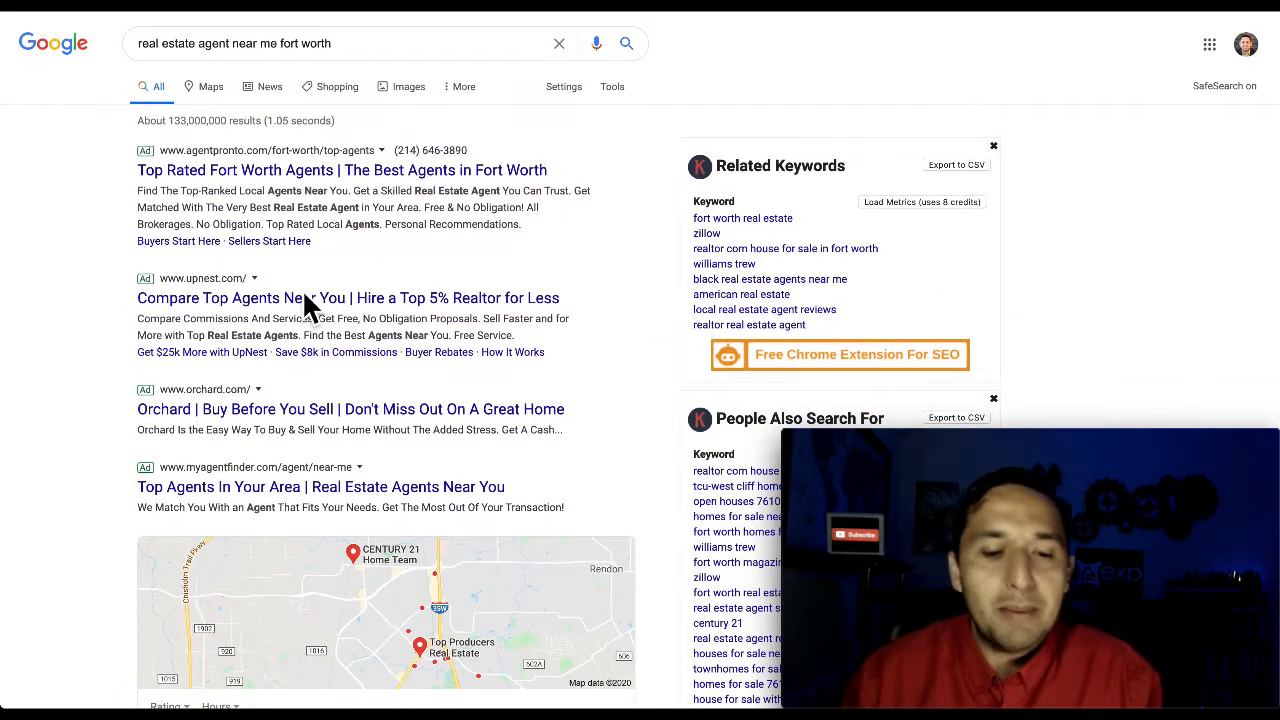
- Remove "near me" from the query, search Google for "real estate agent fort worth" and look through the results
click(268, 50)
double_click(268, 45)
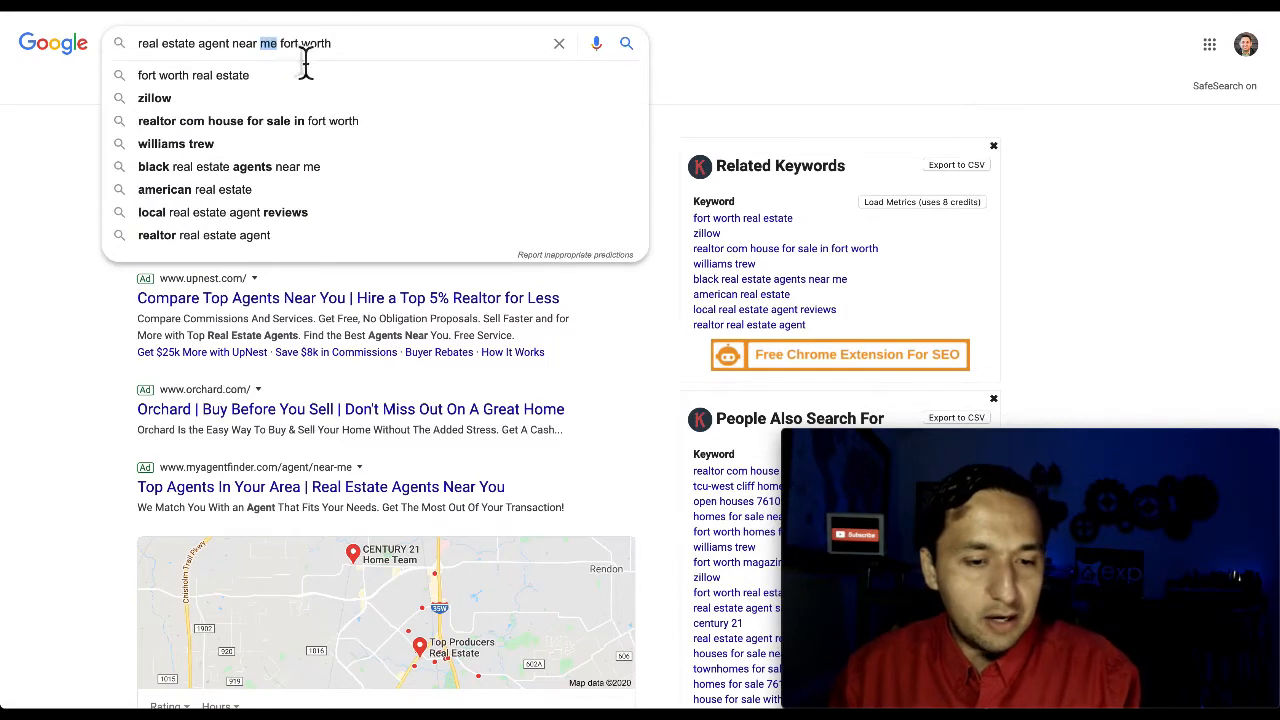
key(BackSpace)
key(BackSpace)
key(BackSpace)
key(BackSpace)
key(BackSpace)
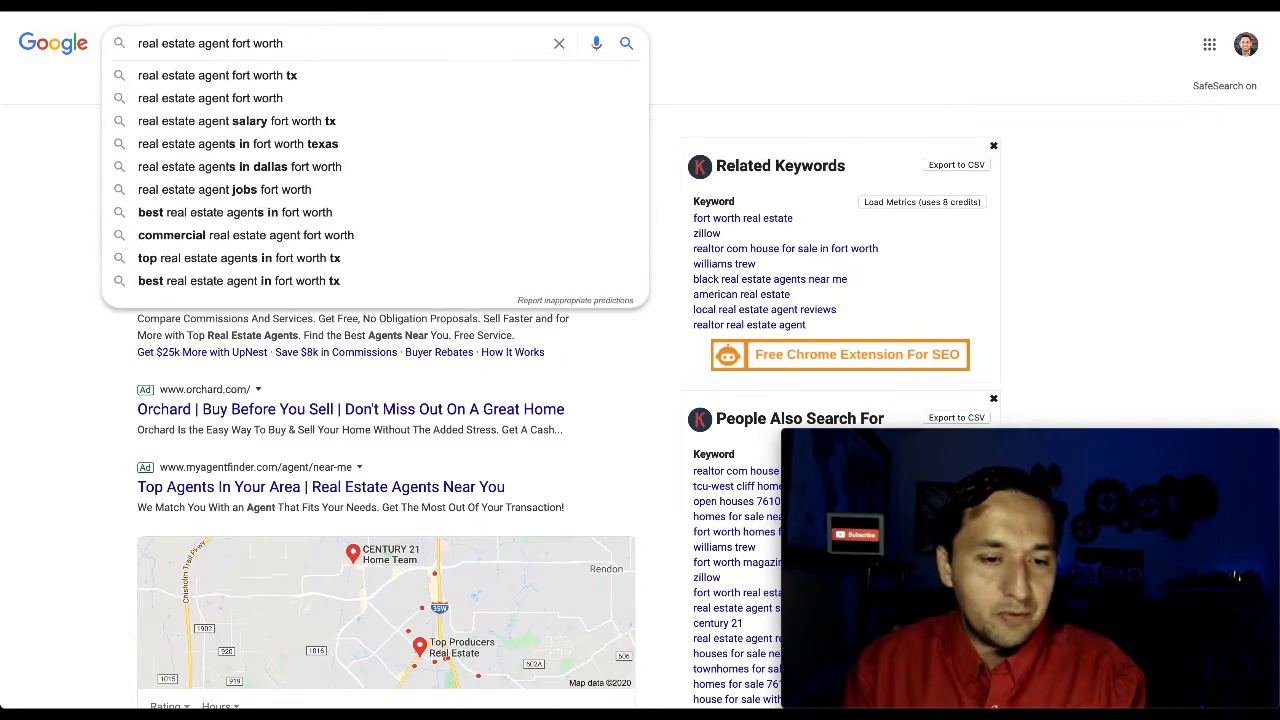
key(Return)
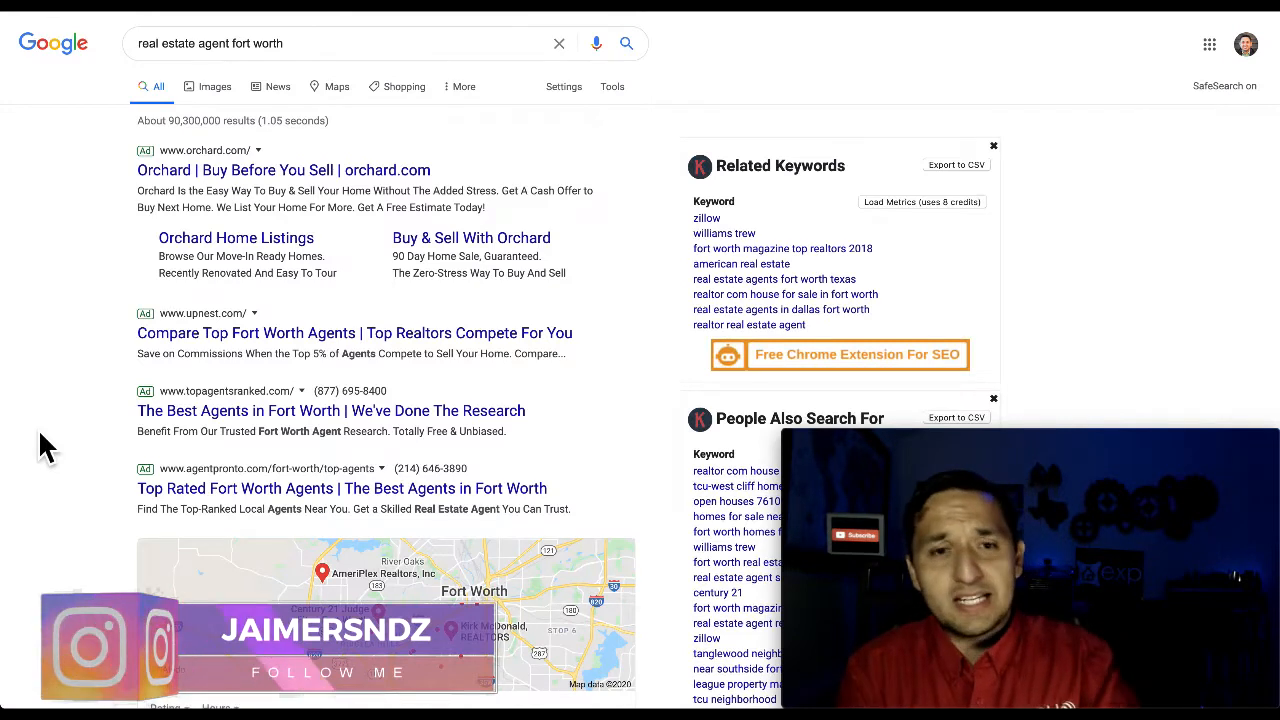
click(209, 162)
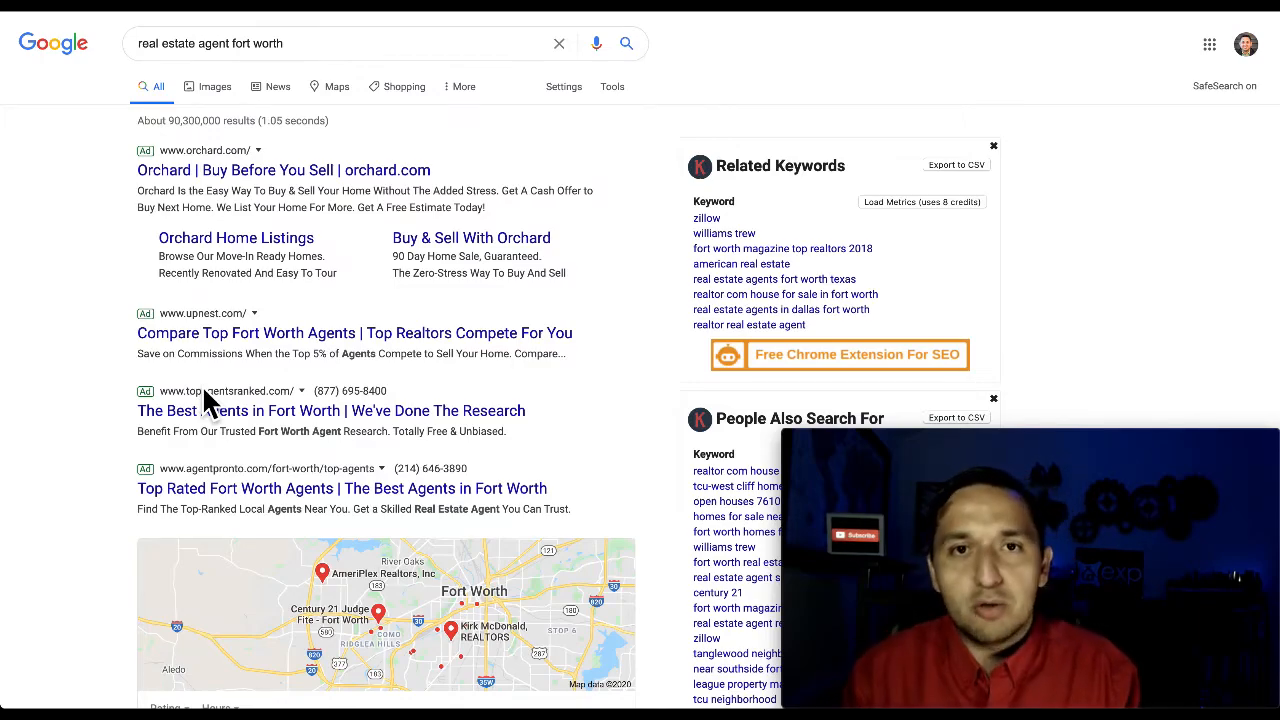
scroll(204, 392, down, 15)
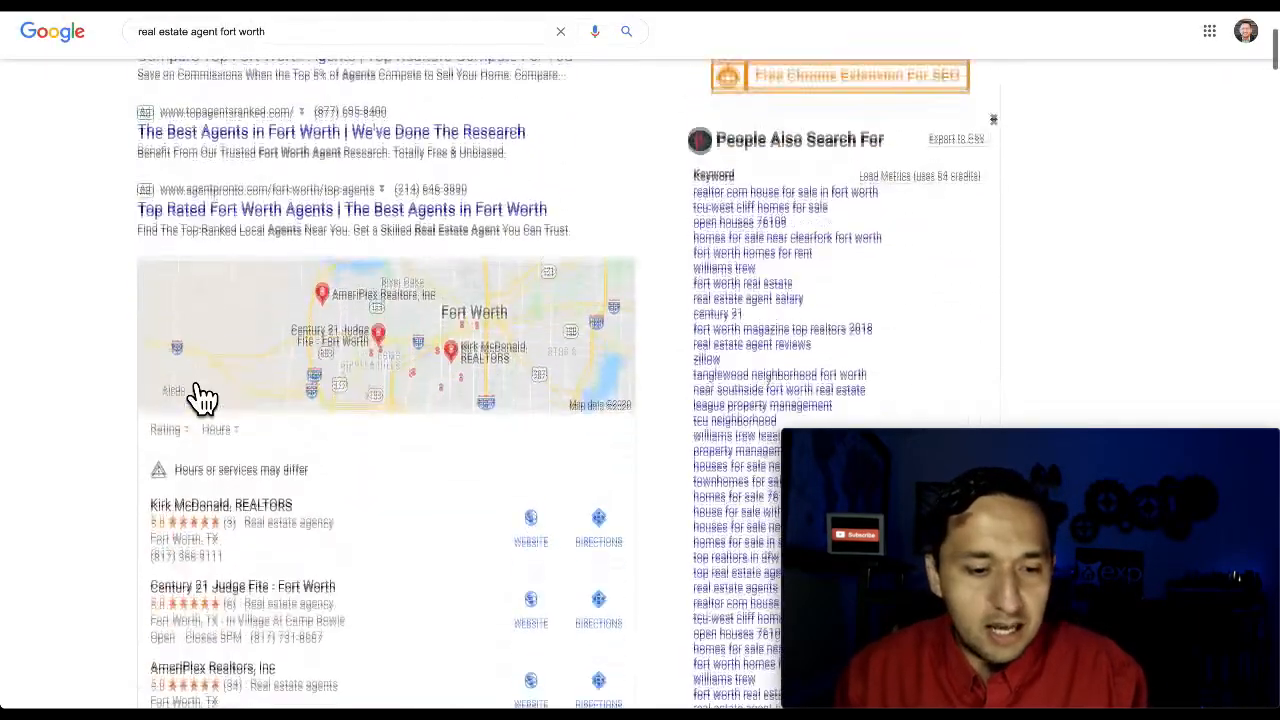
scroll(204, 392, up, 1)
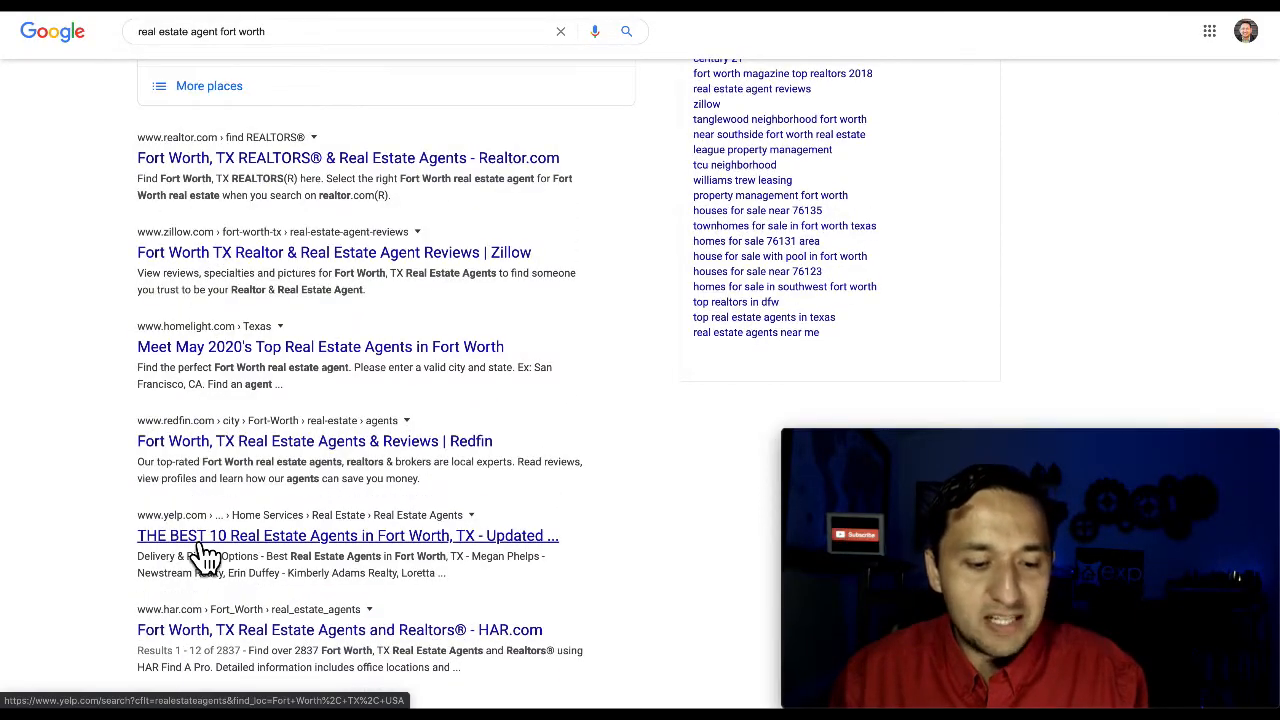
scroll(204, 556, up, 14)
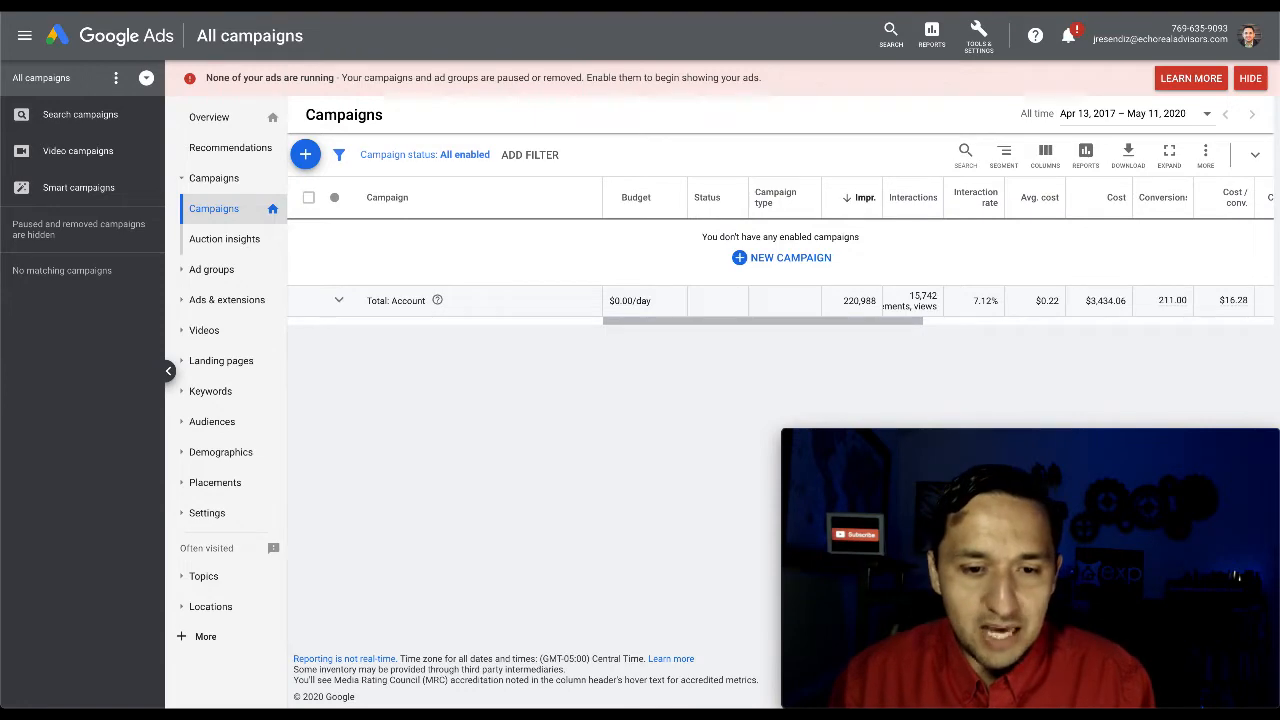
- Switch to Google Ads and use Keyword Planner's Discover new keywords to get results for "real estate agent fort worth"
click(979, 36)
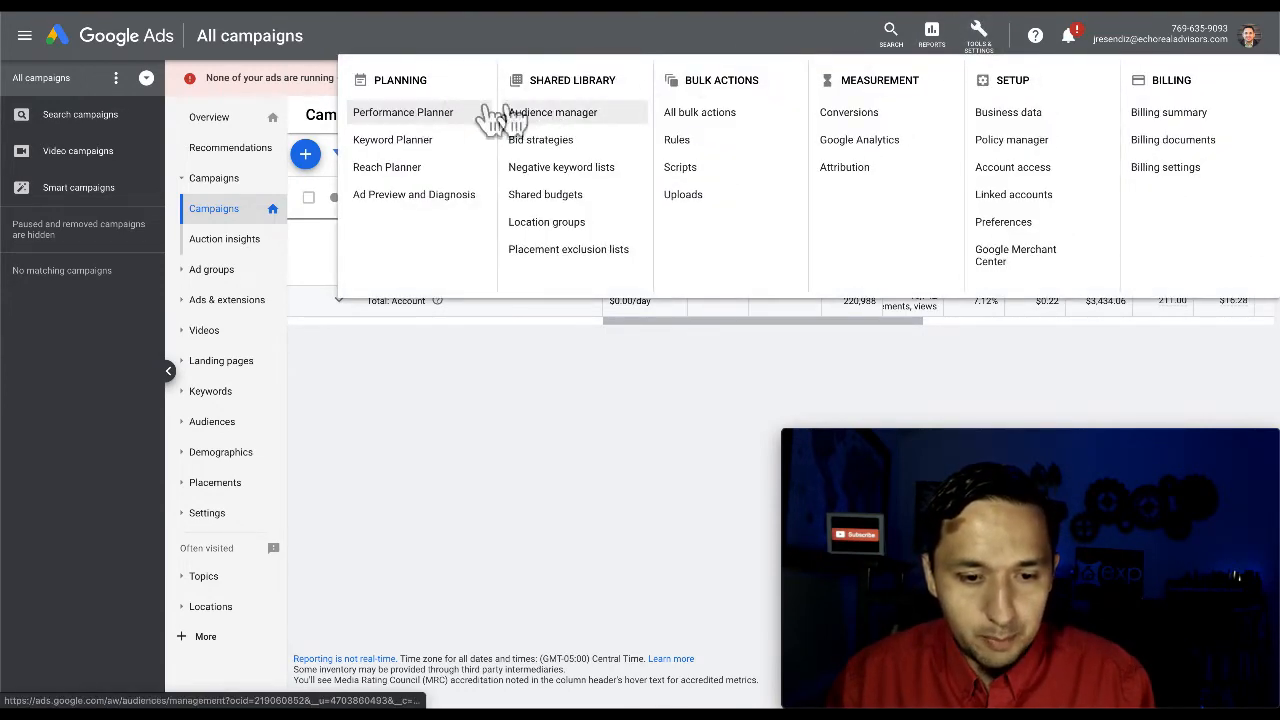
click(420, 140)
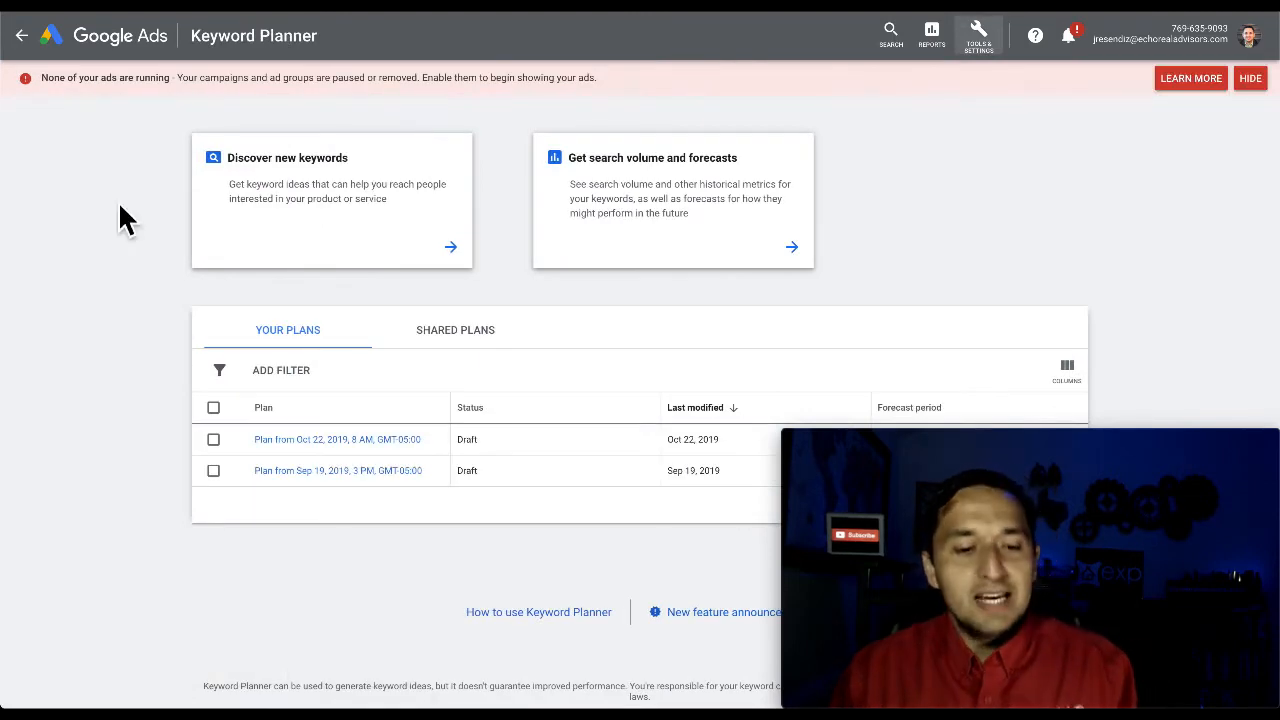
click(288, 200)
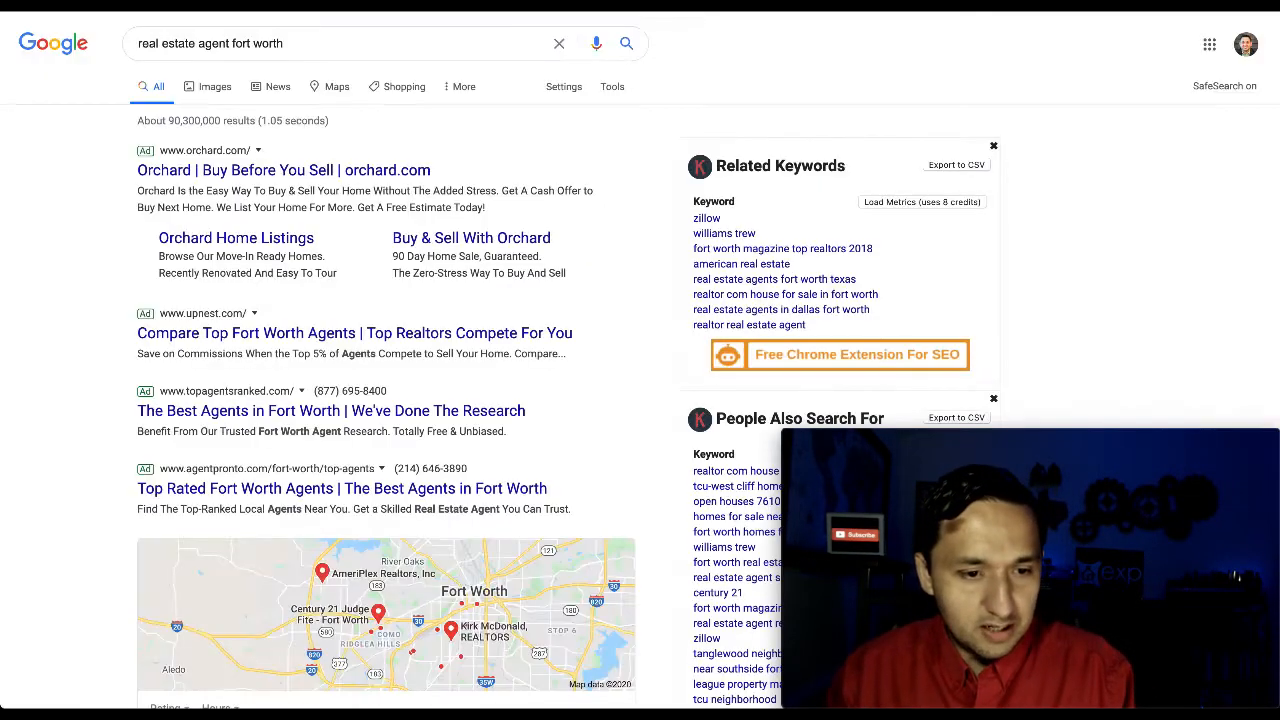
triple_click(243, 44)
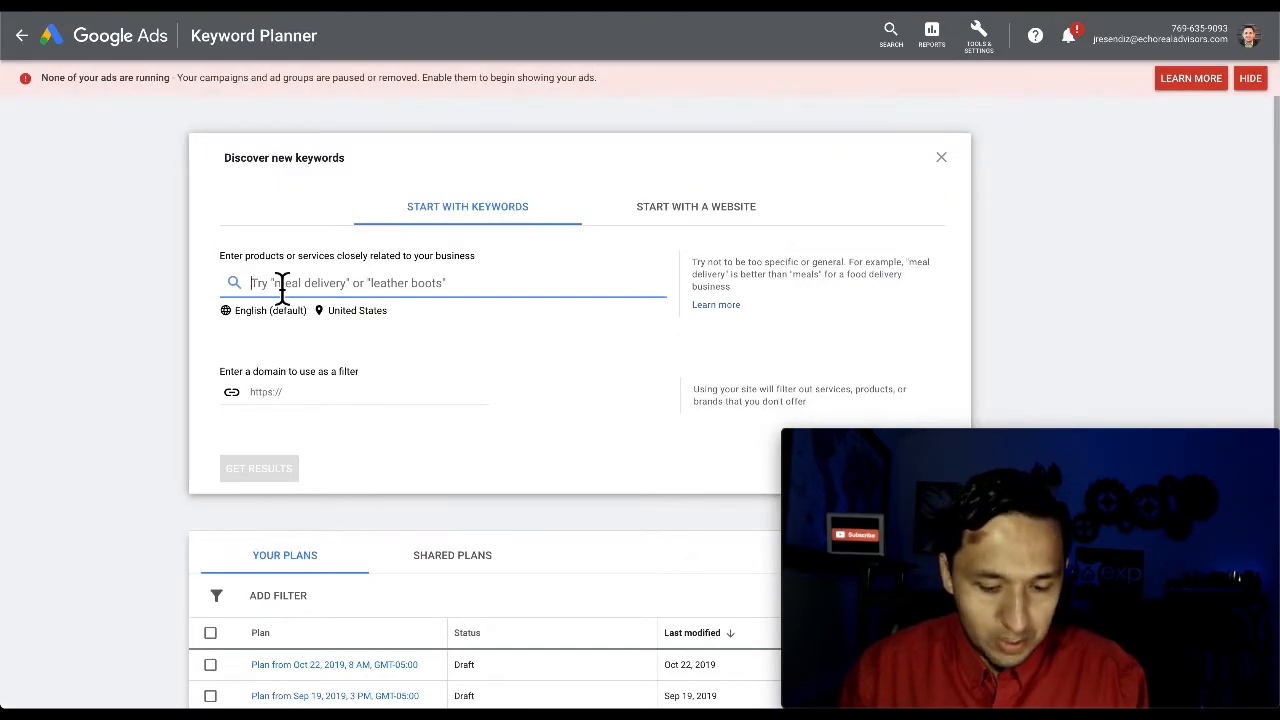
text(real estate agent fort worth)
click(275, 468)
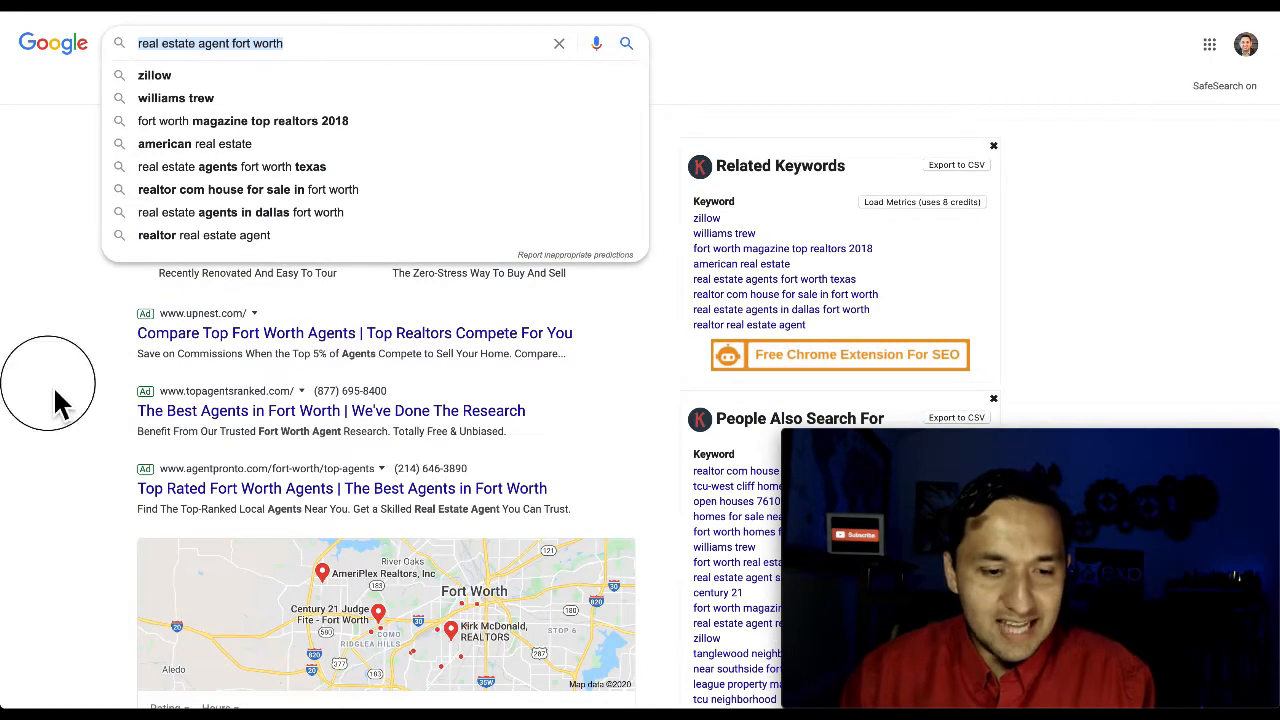
- Review the search volume trends and keyword ideas for "real estate agent fort worth" in the Google Ads keyword plan
click(51, 400)
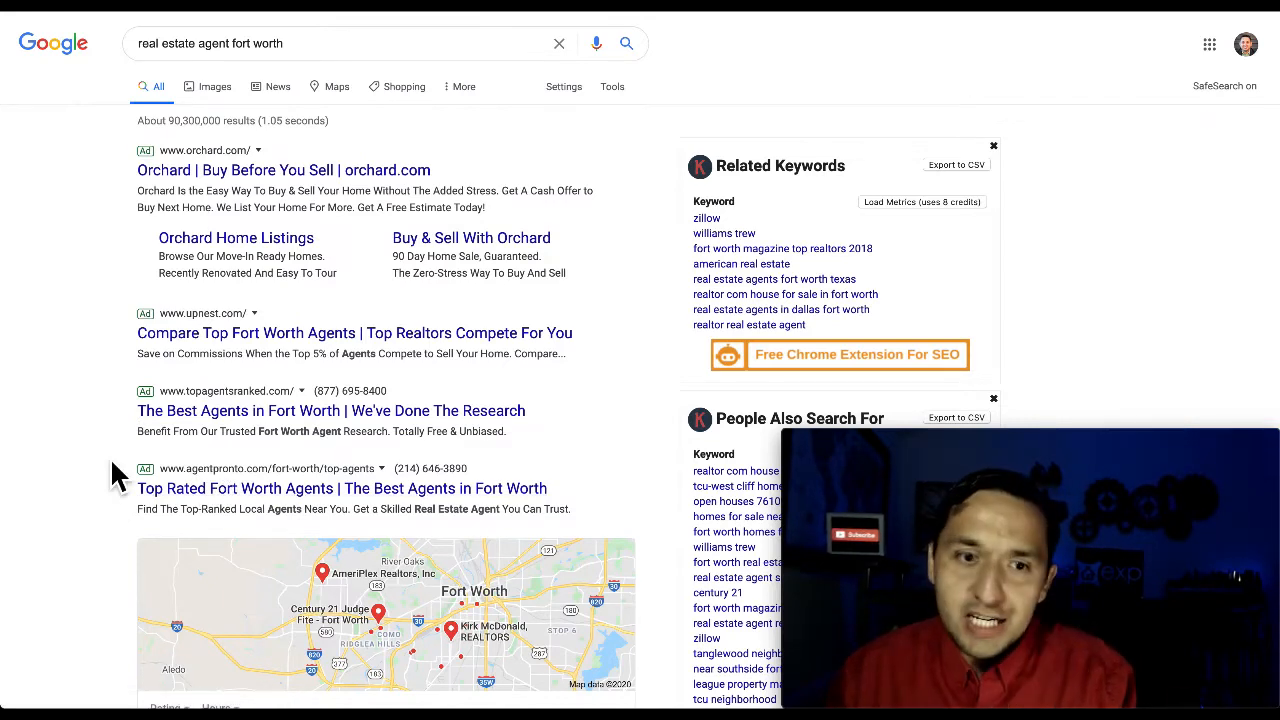
click(157, 45)
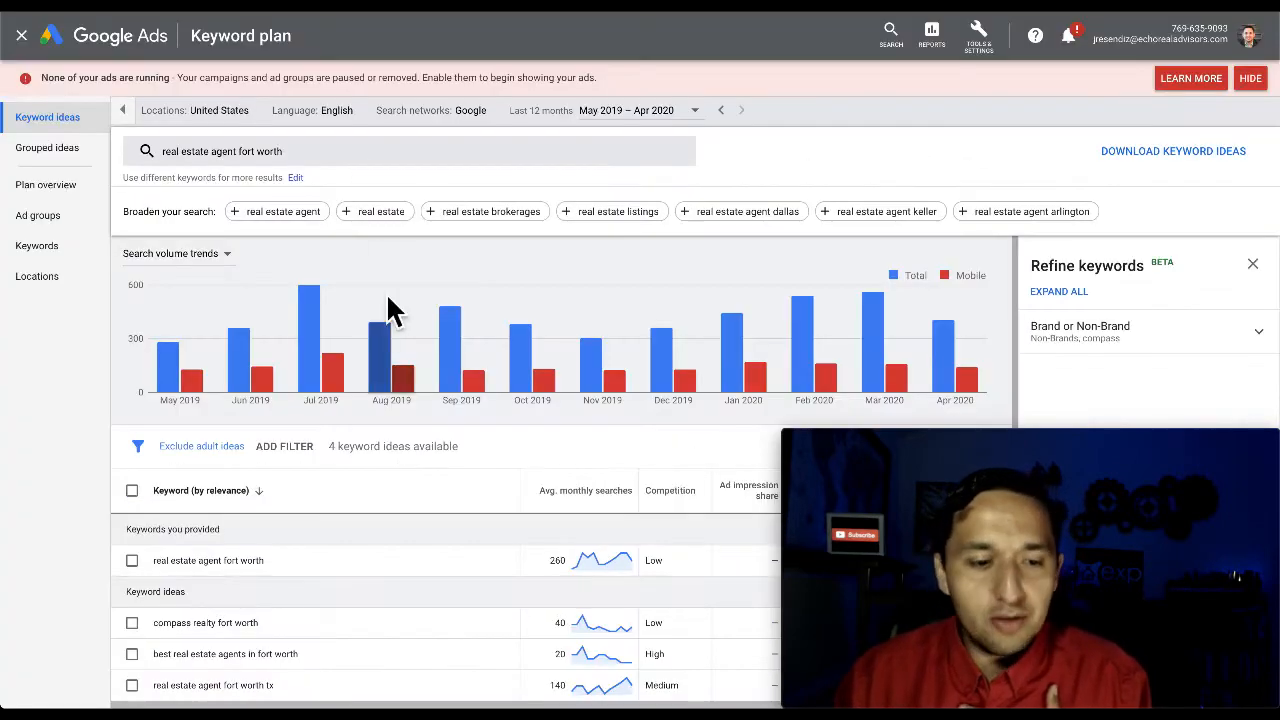
mouse_move(389, 300)
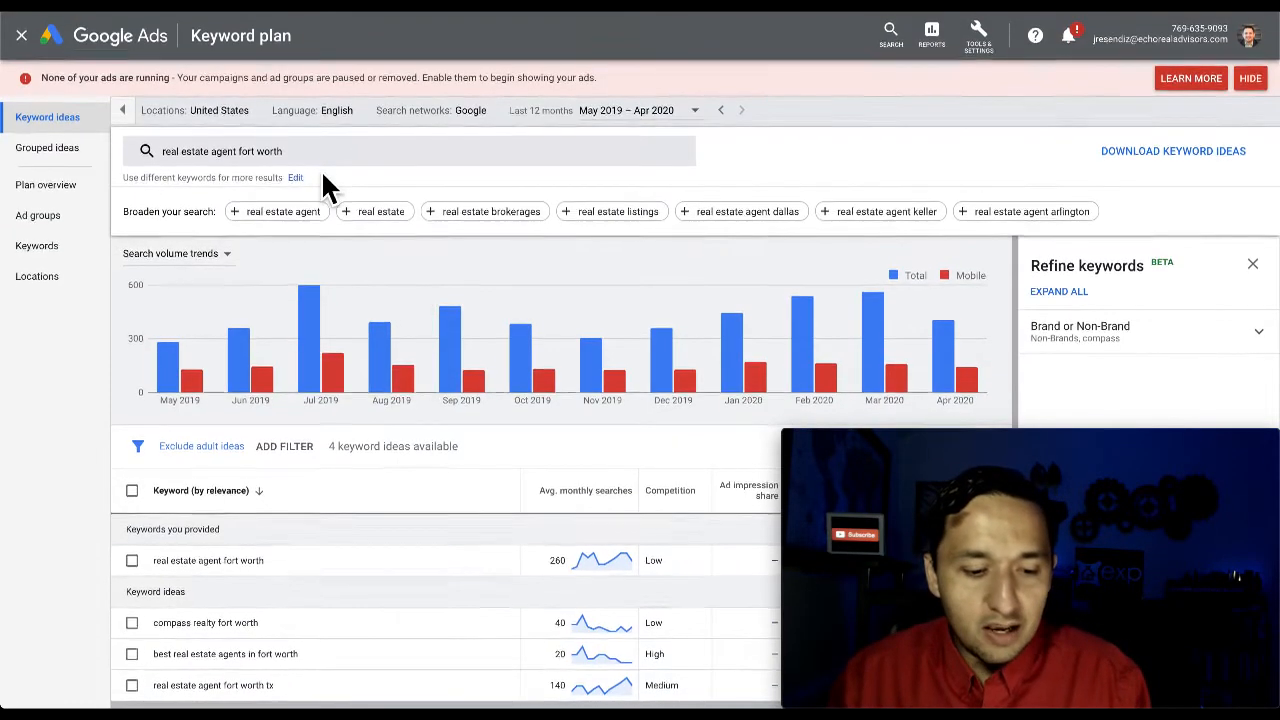
scroll(390, 440, down, 1)
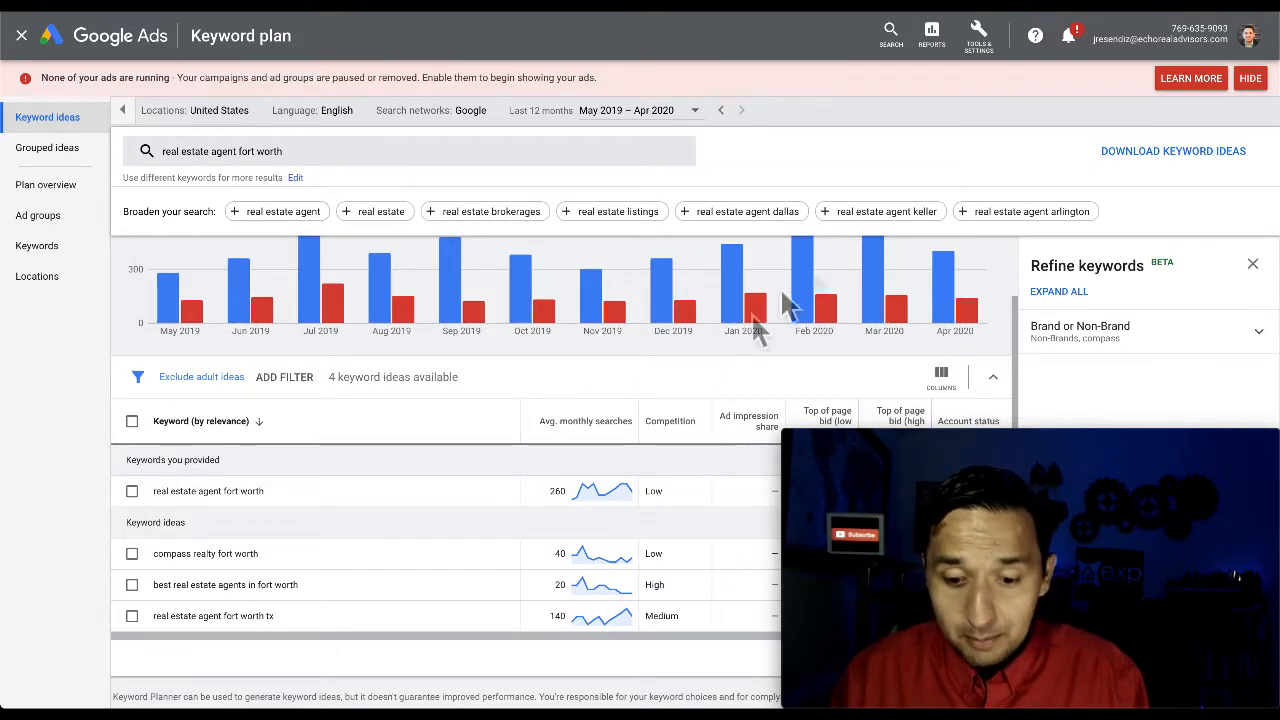
- Replace the plan's search keyword with "real estate agent near me", get the results and review the keyword ideas
click(1058, 190)
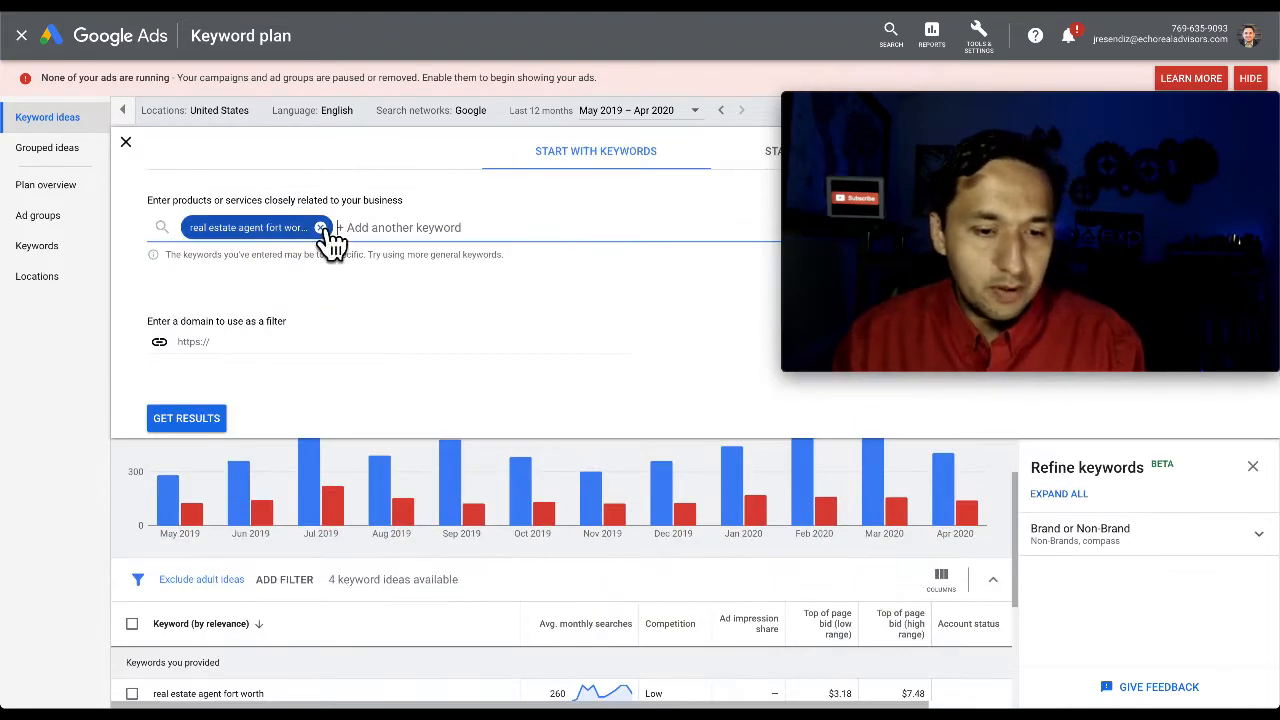
click(320, 228)
text(real)
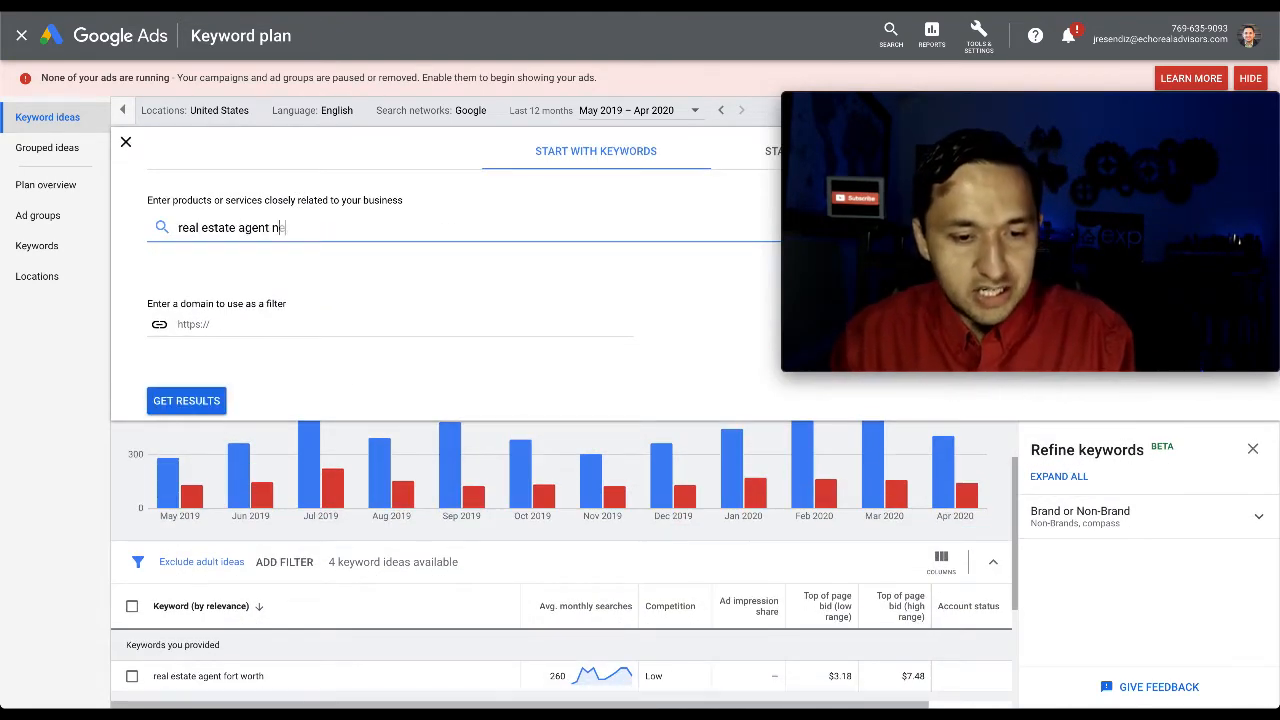
text( estate agent near me)
key(Return)
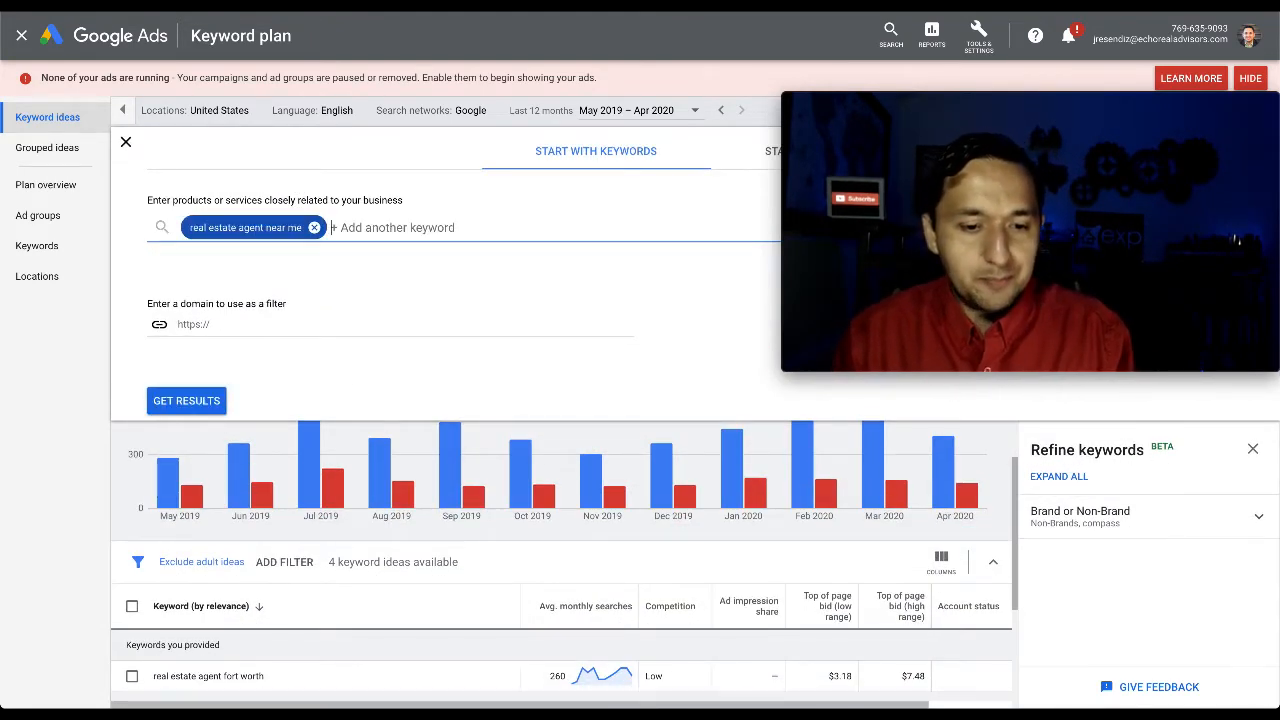
click(180, 402)
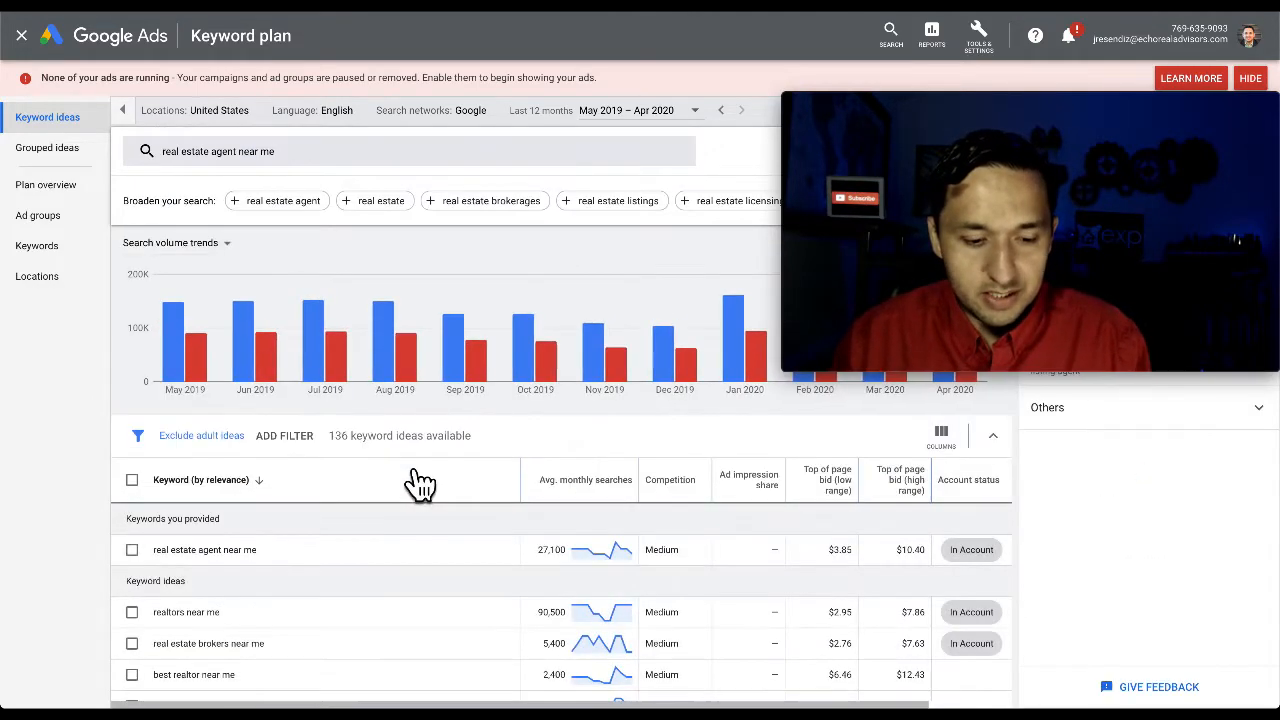
scroll(422, 488, down, 3)
scroll(422, 488, down, 1)
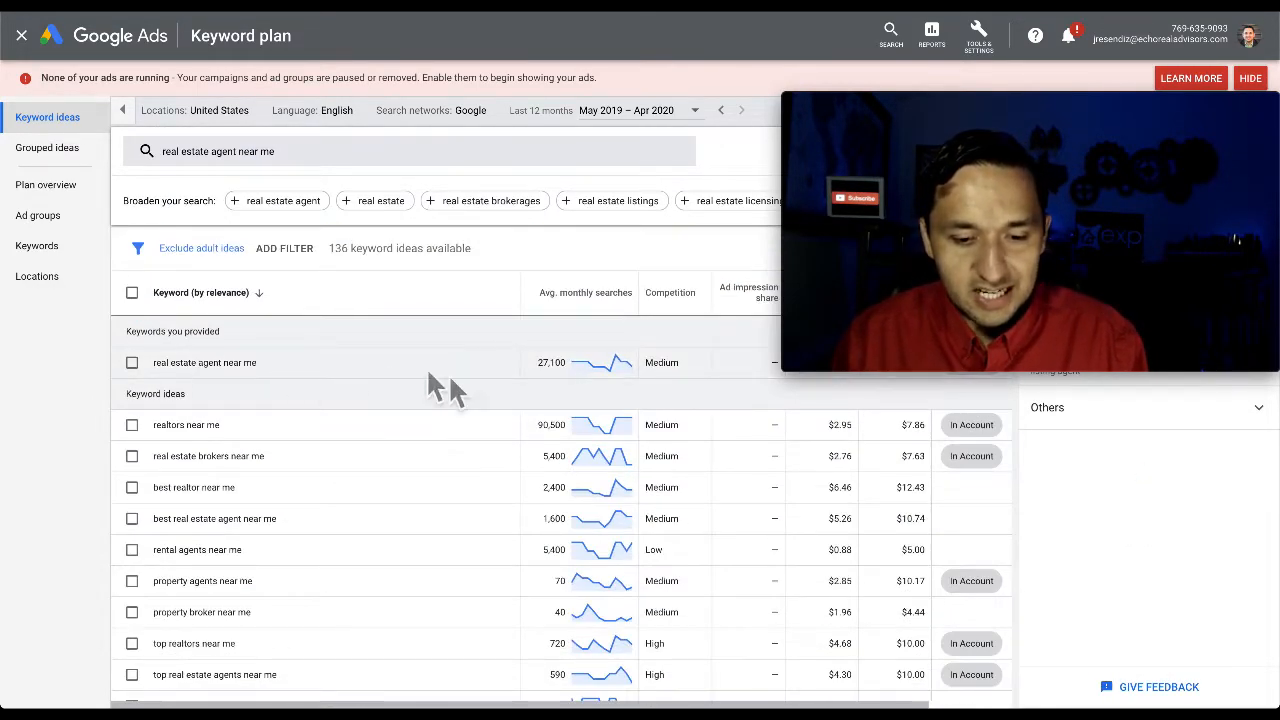
scroll(472, 385, up, 1)
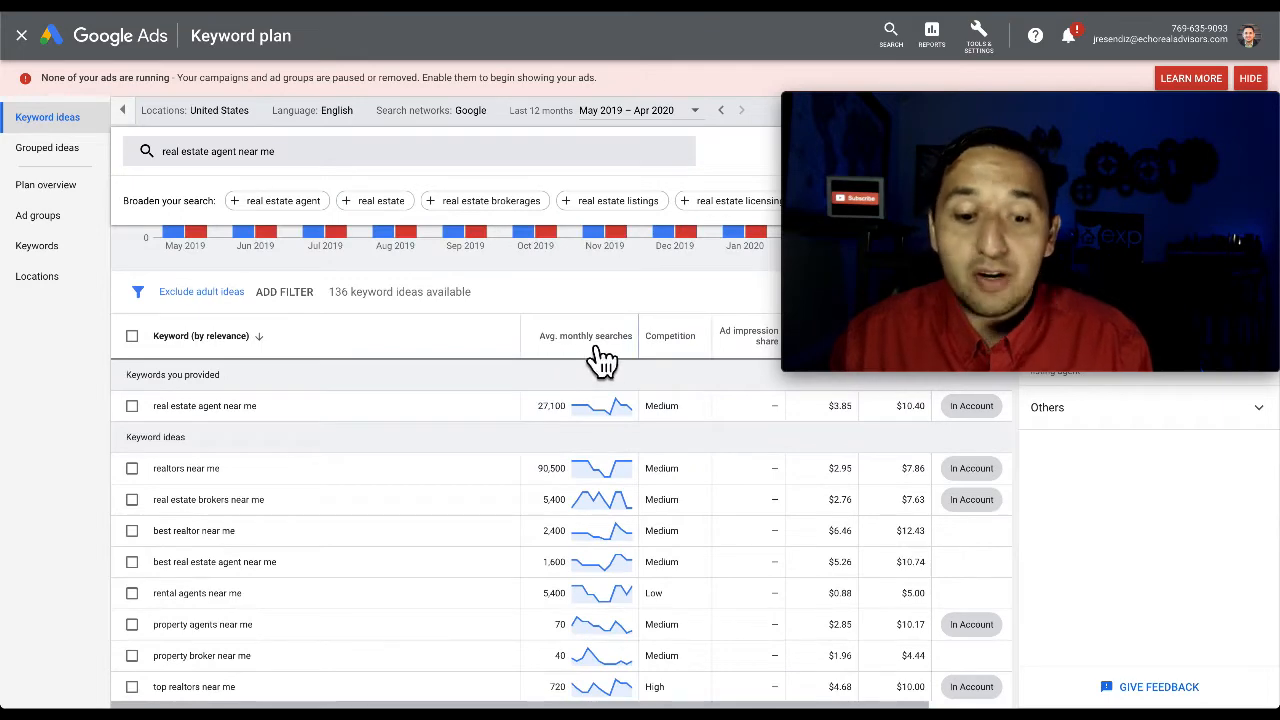
scroll(600, 358, up, 1)
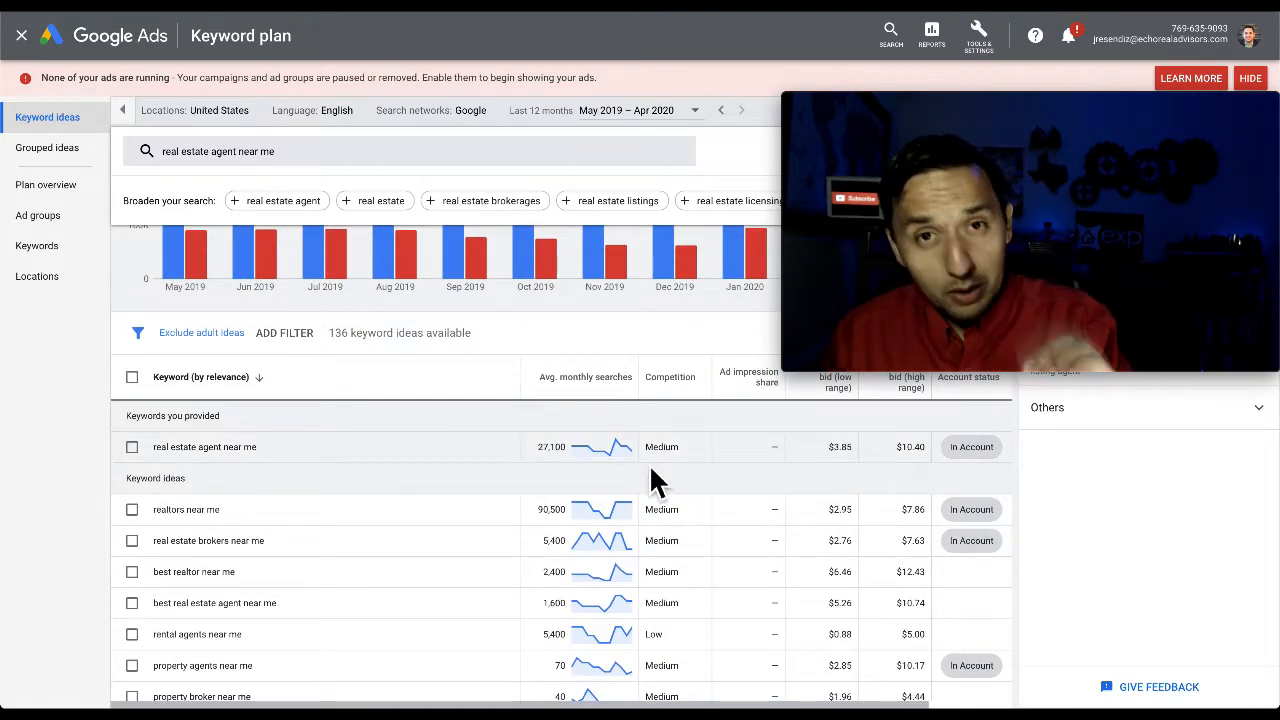
- Set the keyword plan's targeted locations to Texas state and Fort Worth, Texas city, and save them
click(217, 112)
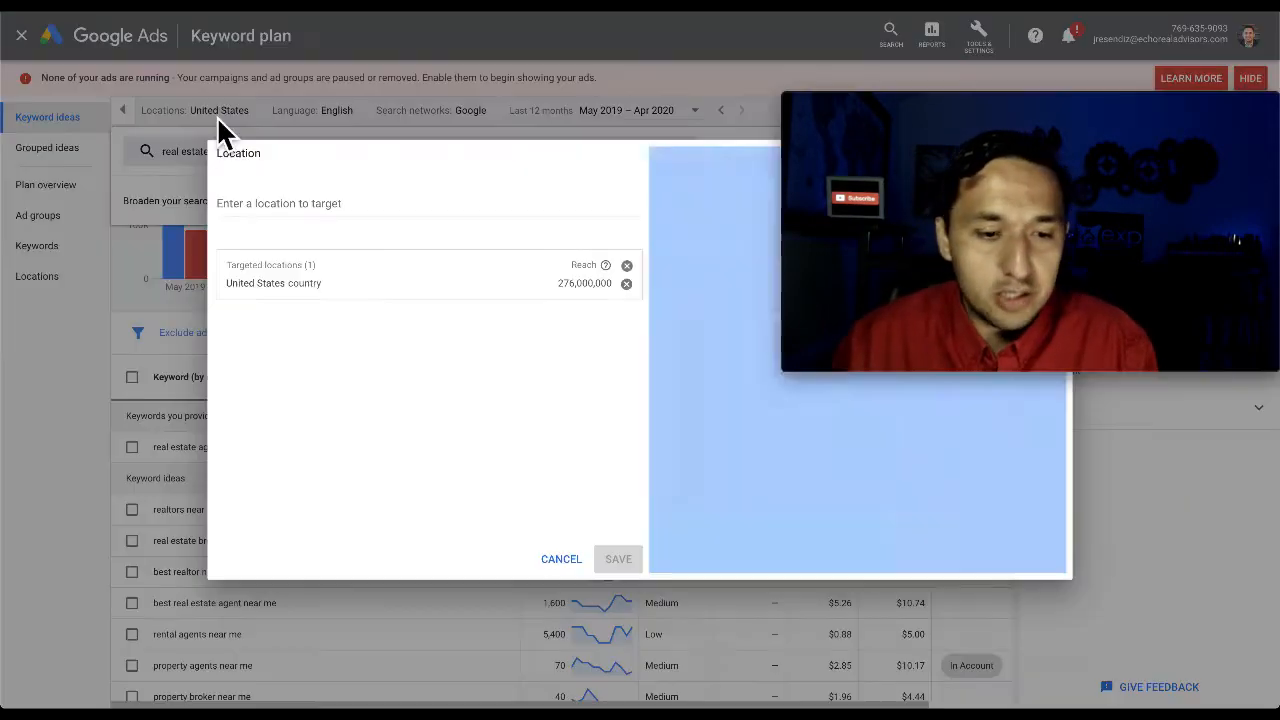
click(319, 210)
text(texas)
key(Return)
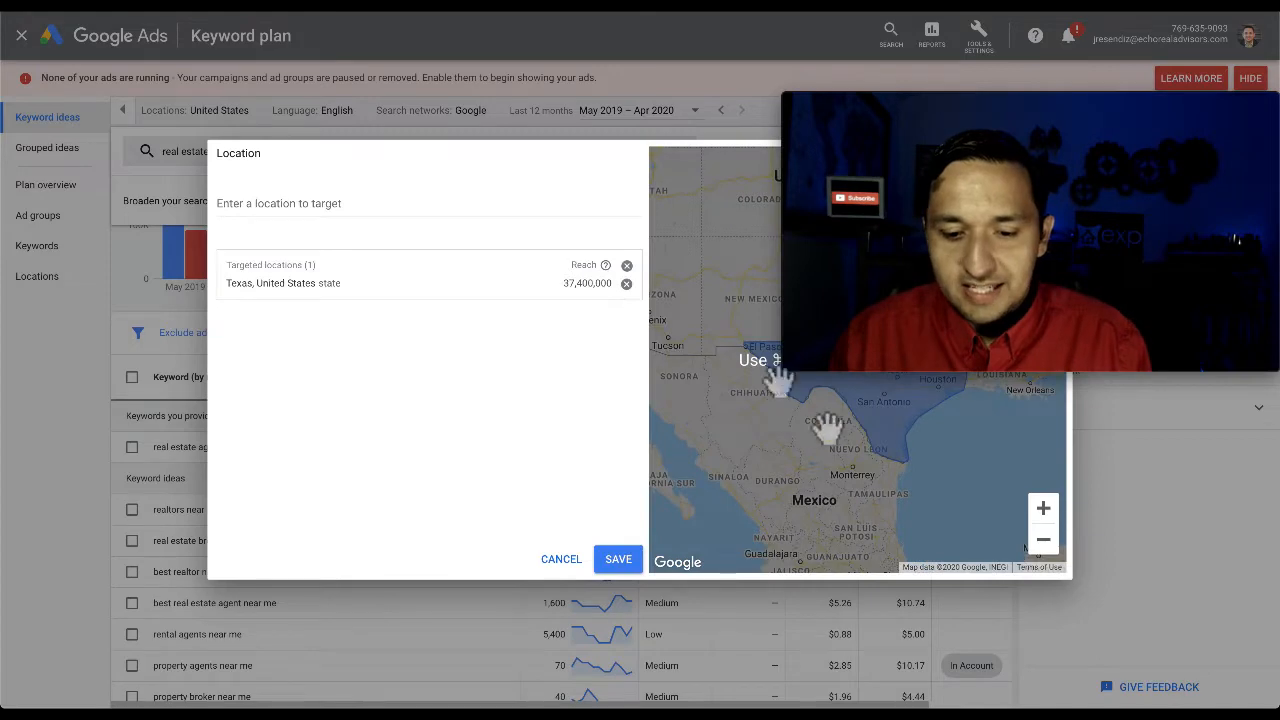
click(309, 209)
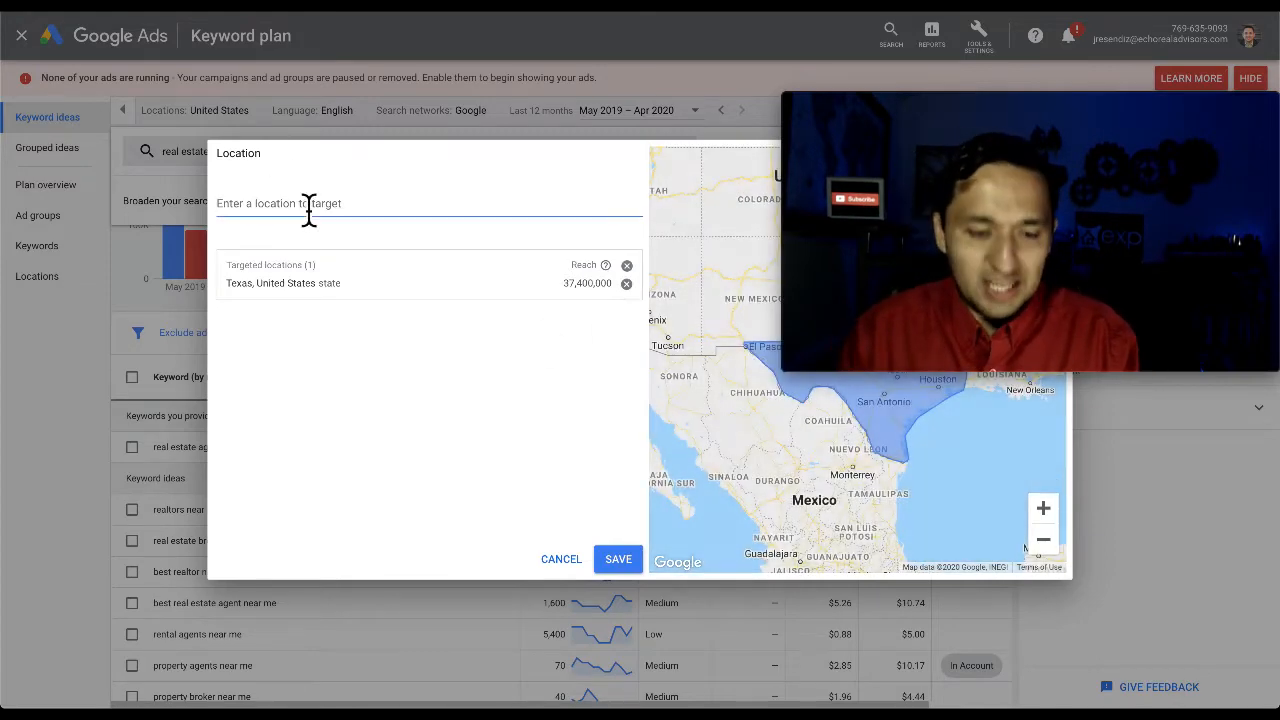
text(fort worth)
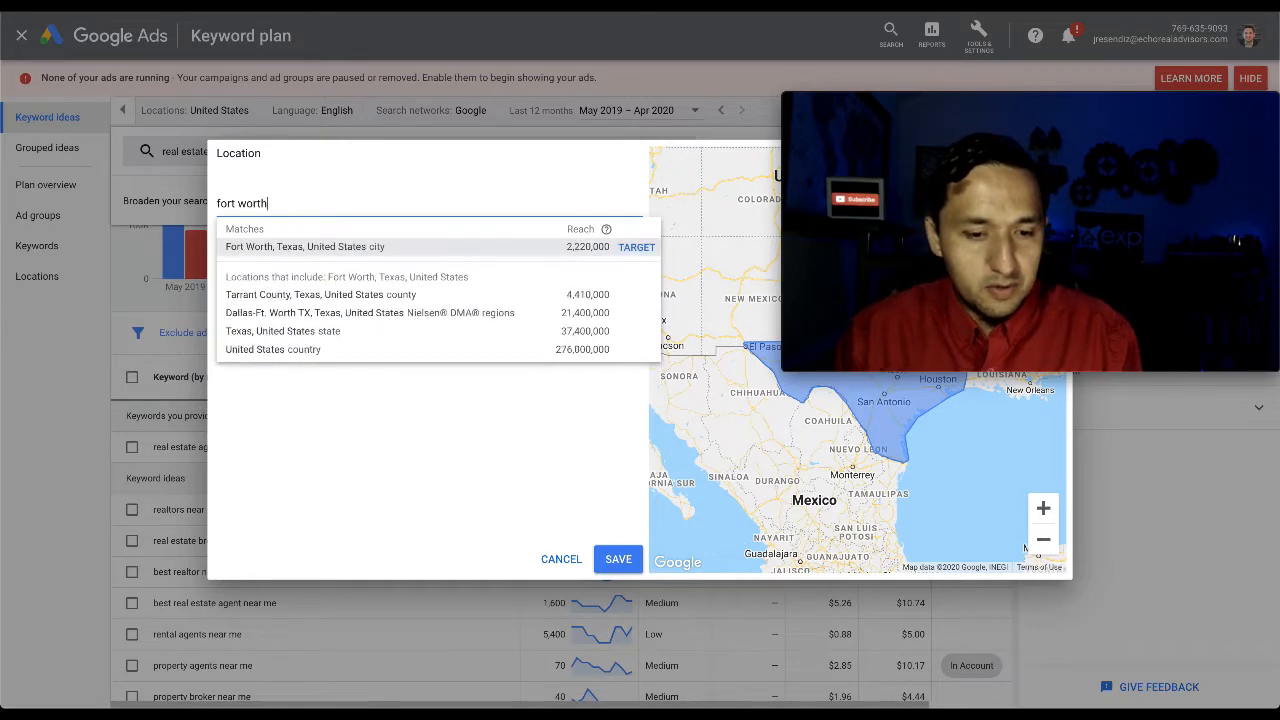
click(290, 252)
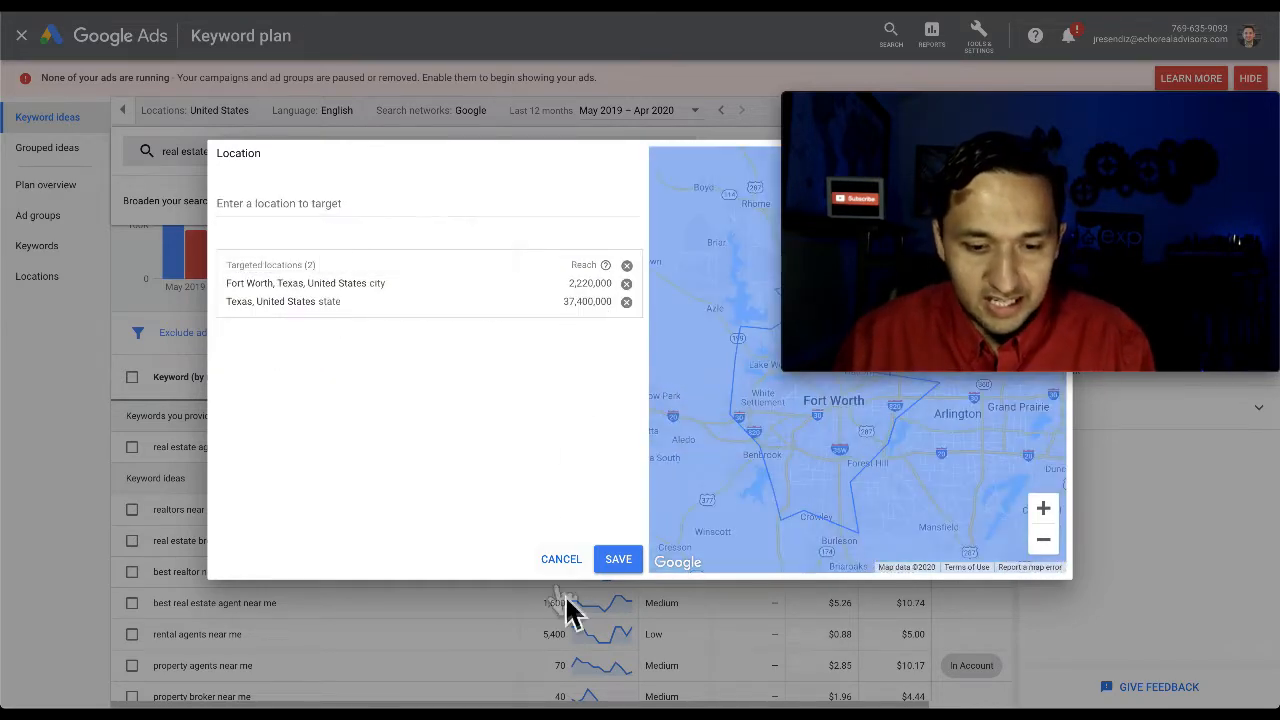
click(620, 562)
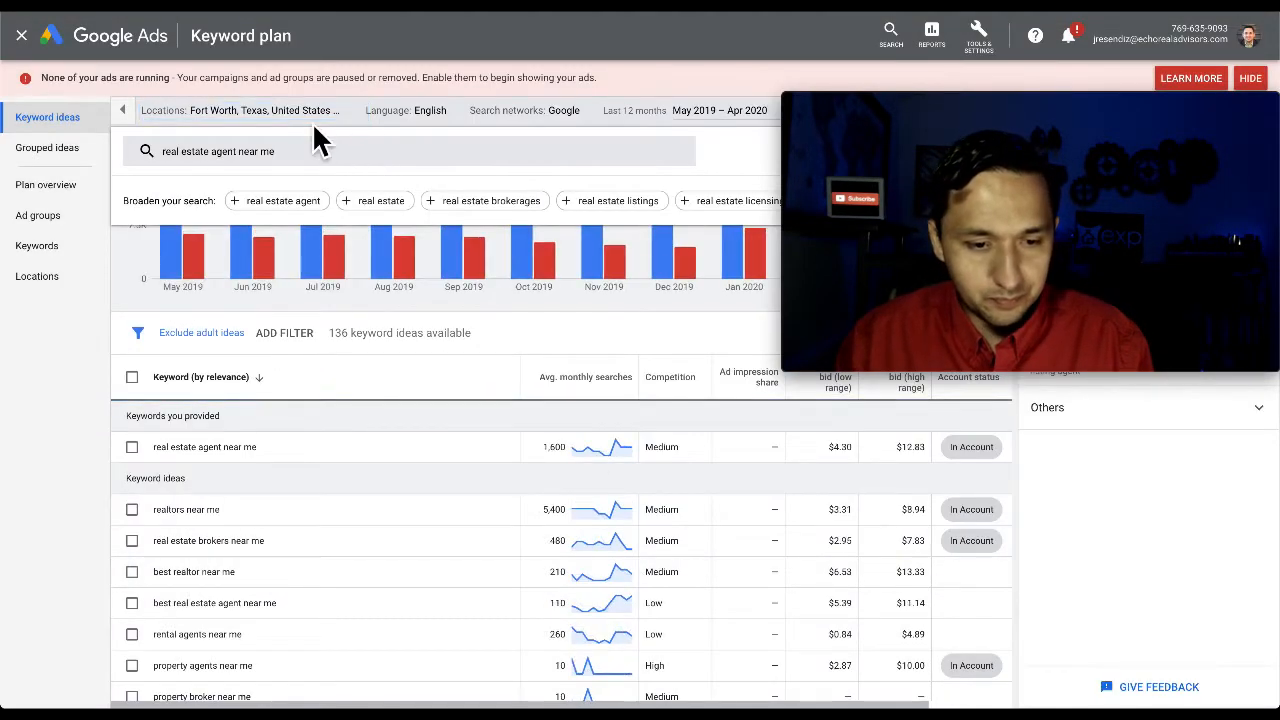
- Remove Texas state from the keyword plan's targeted locations, save with only Fort Worth, and review the keyword ideas
click(311, 113)
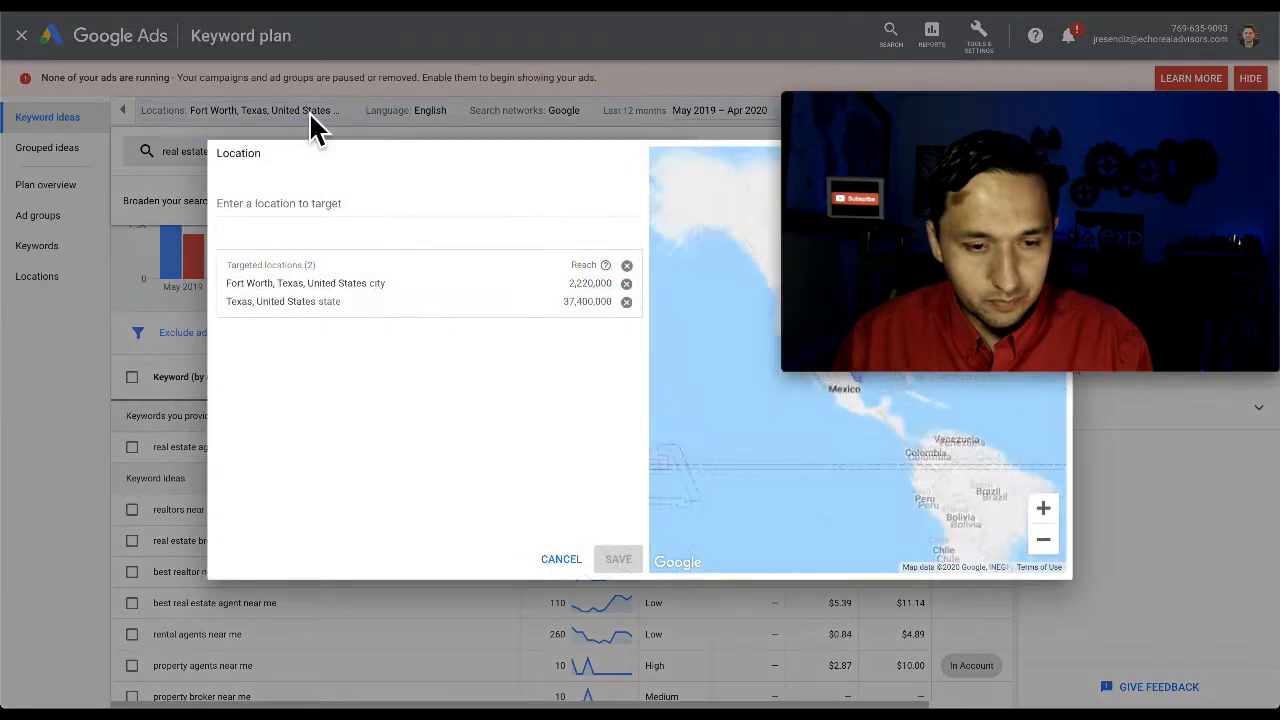
click(626, 301)
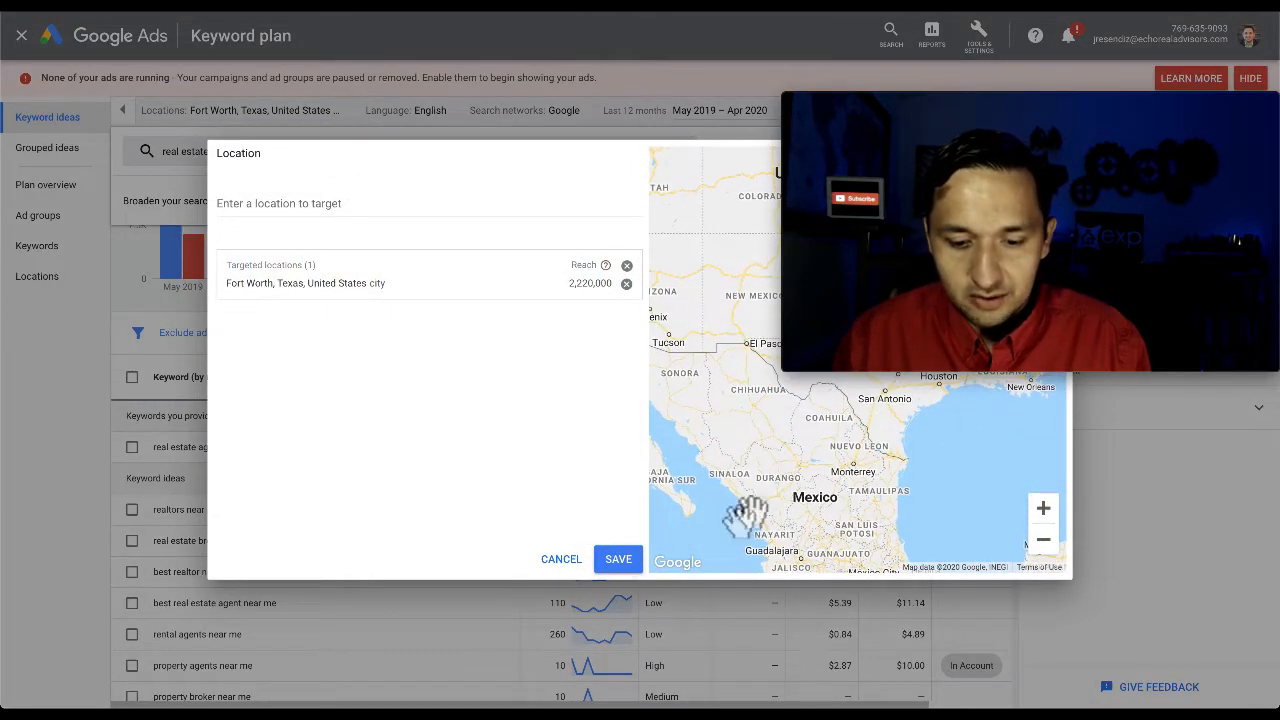
click(618, 560)
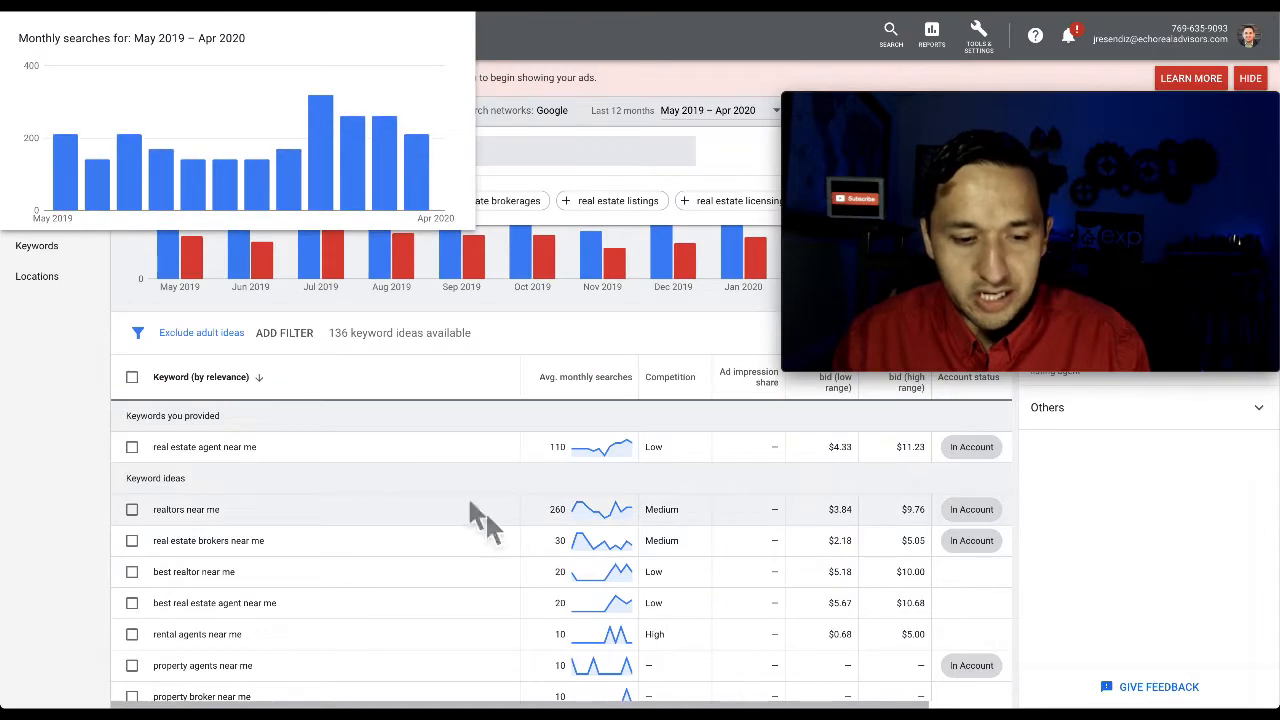
click(90, 478)
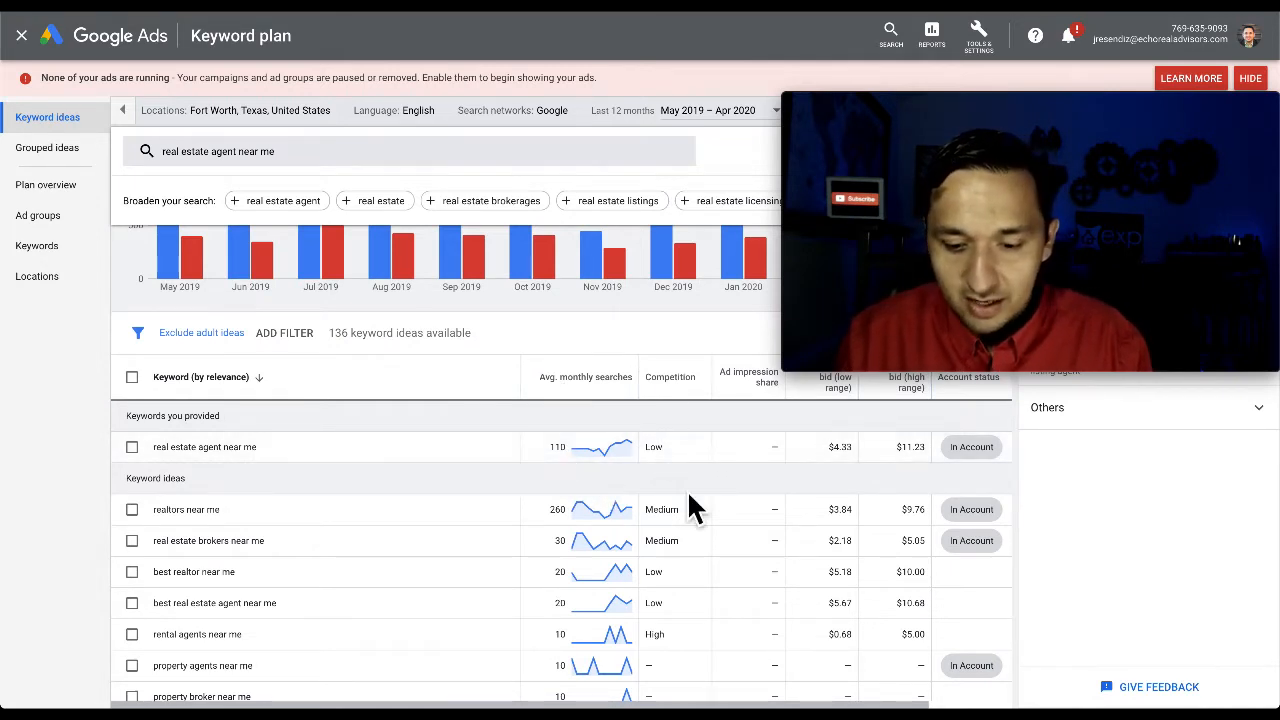
scroll(881, 478, down, 1)
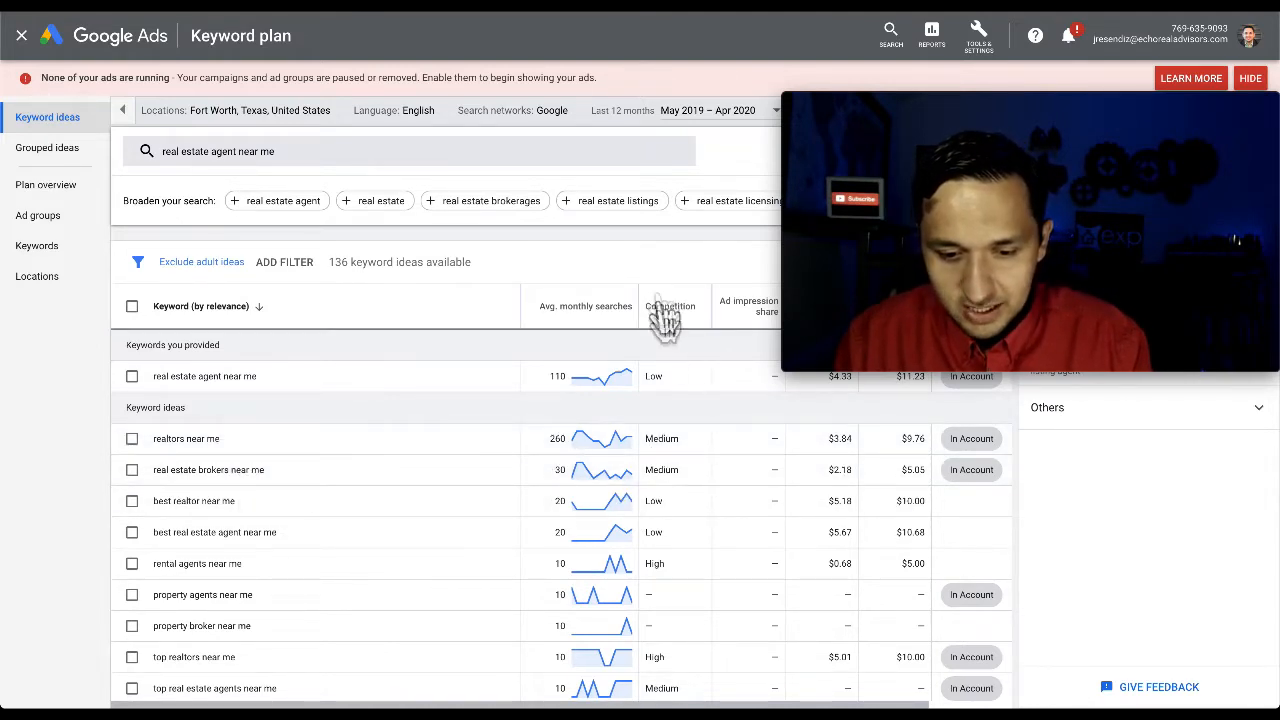
scroll(760, 548, down, 2)
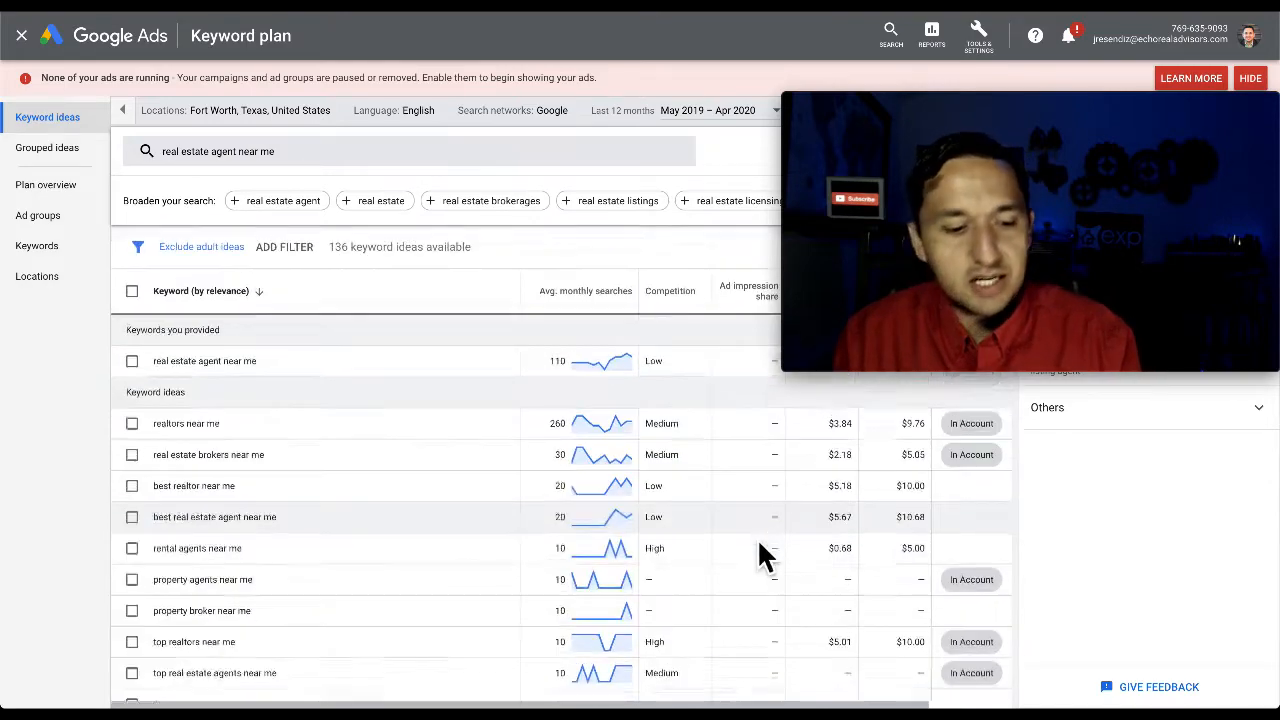
scroll(760, 548, up, 3)
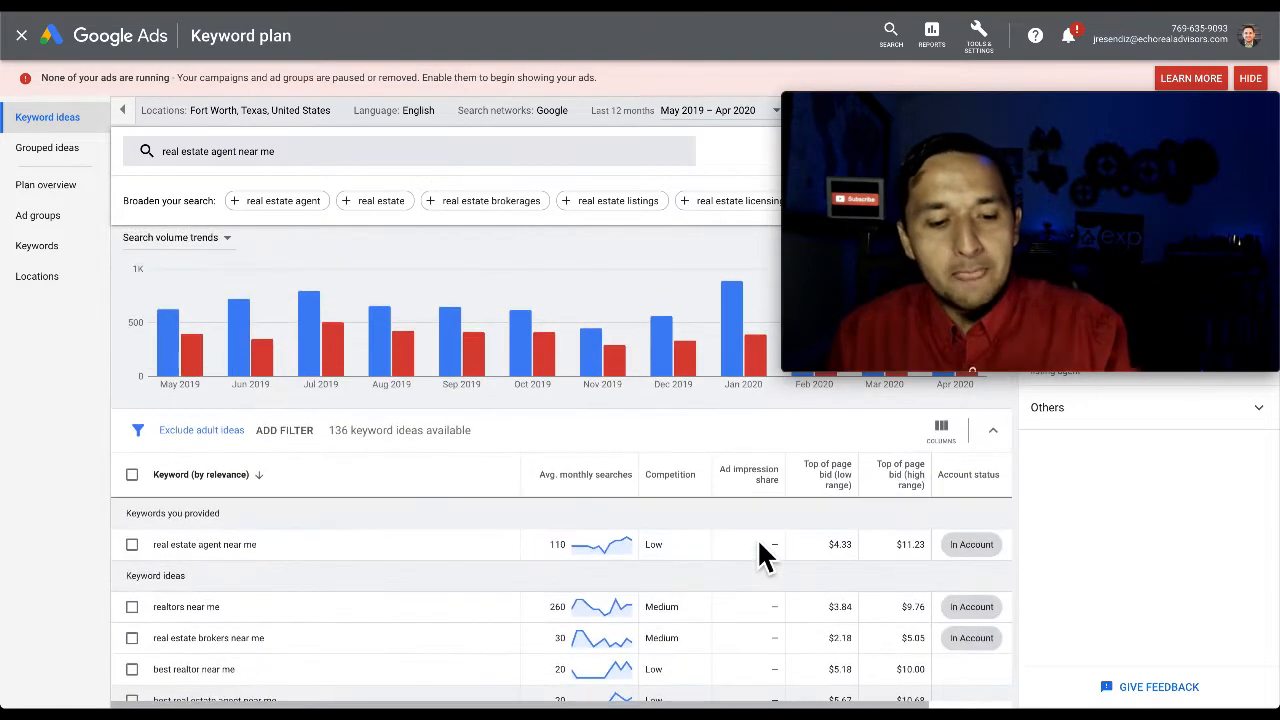
- Download the keyword ideas as a .csv file and open the downloaded file
mouse_move(863, 134)
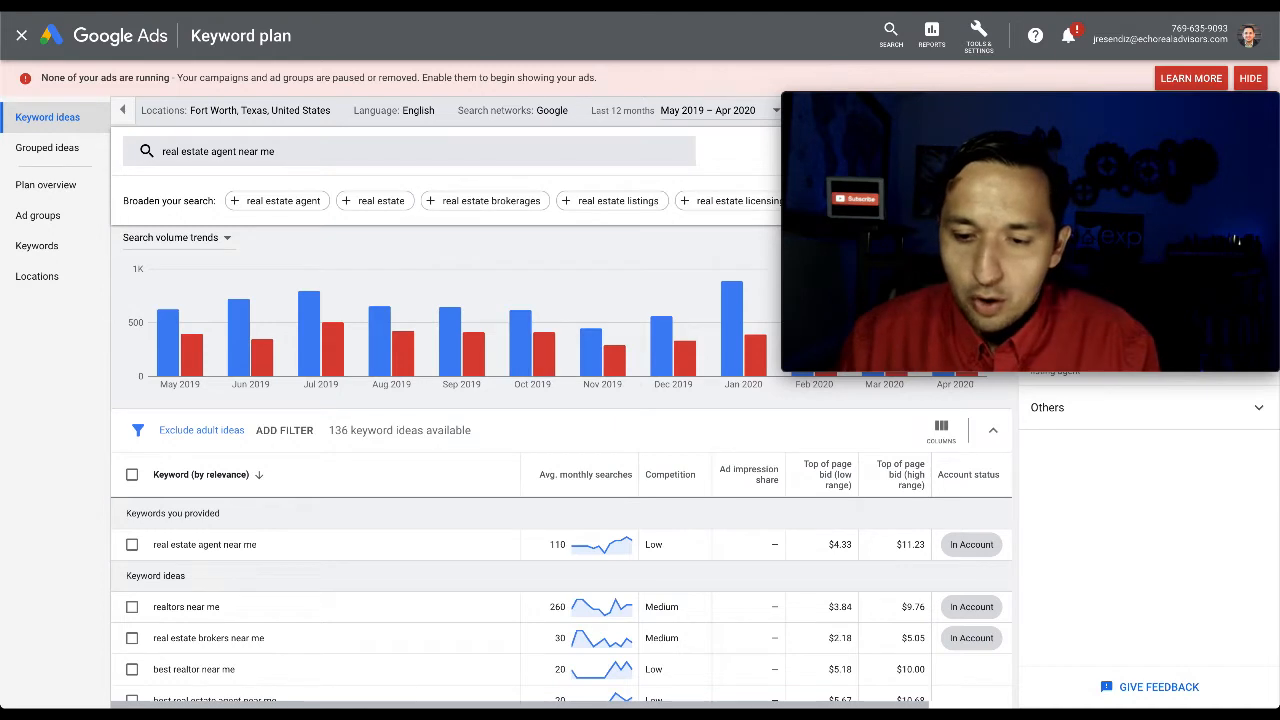
drag(1020, 126, 1020, 462)
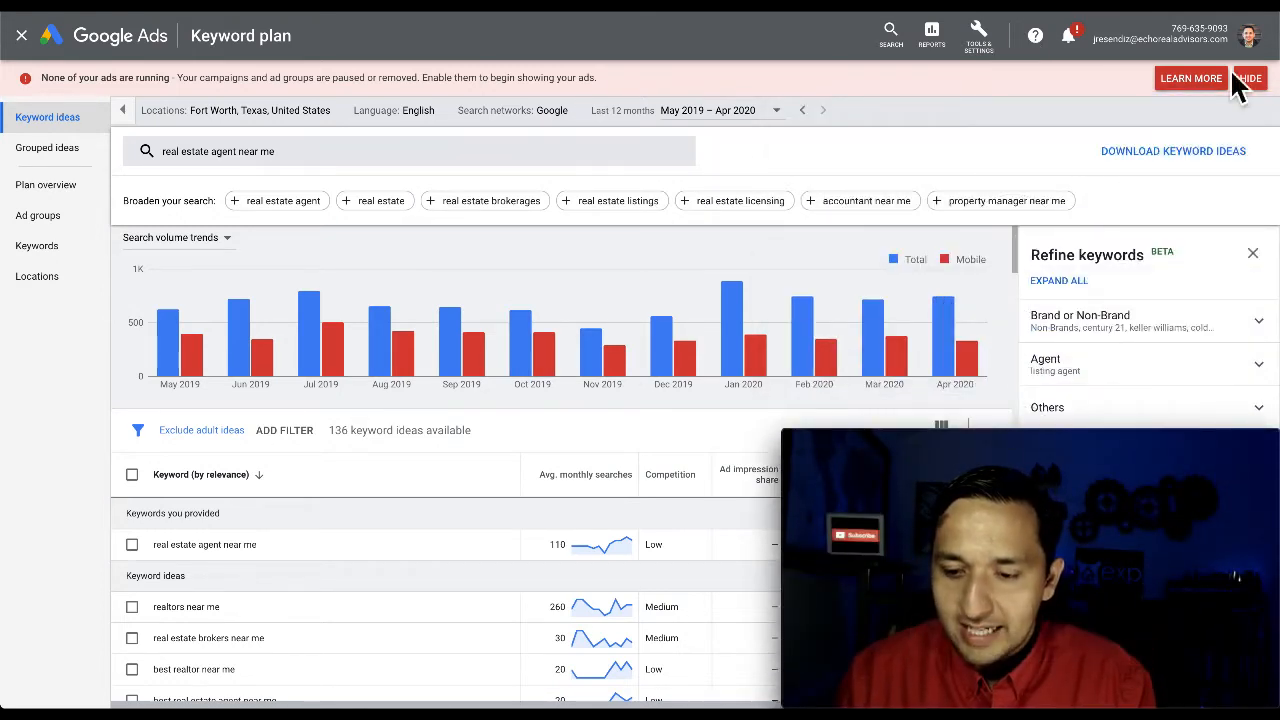
click(1160, 162)
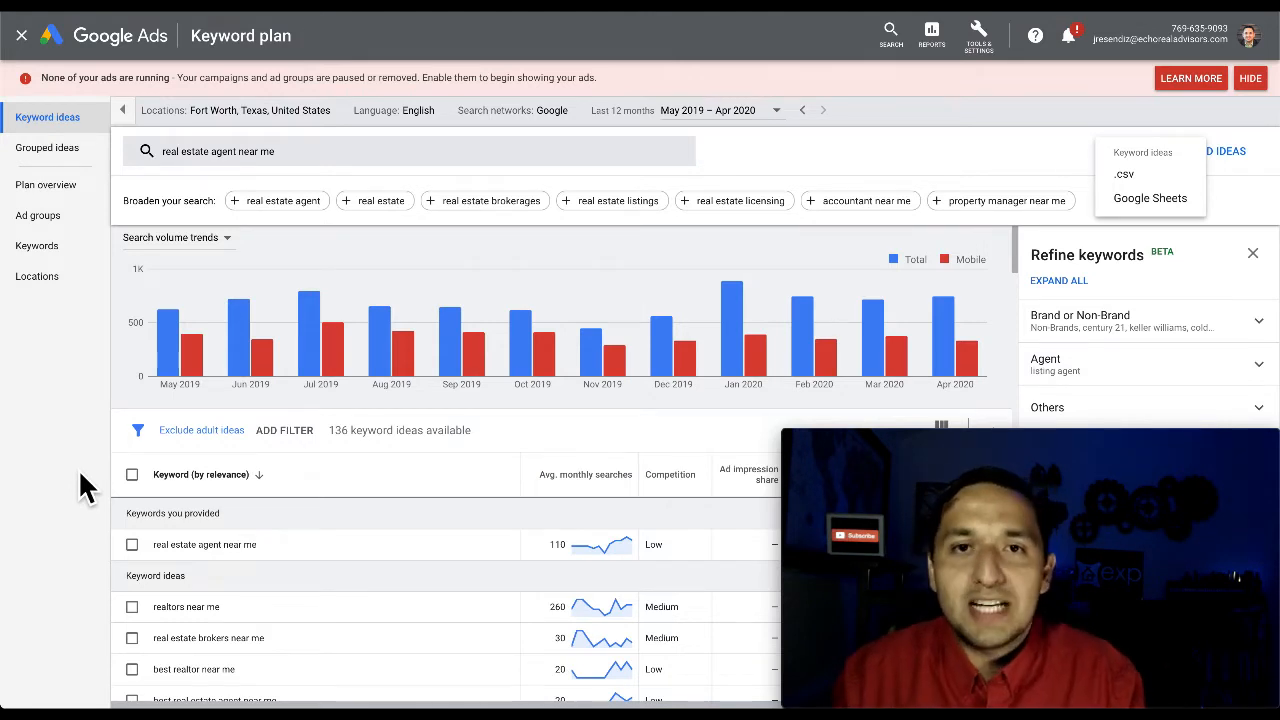
click(1124, 174)
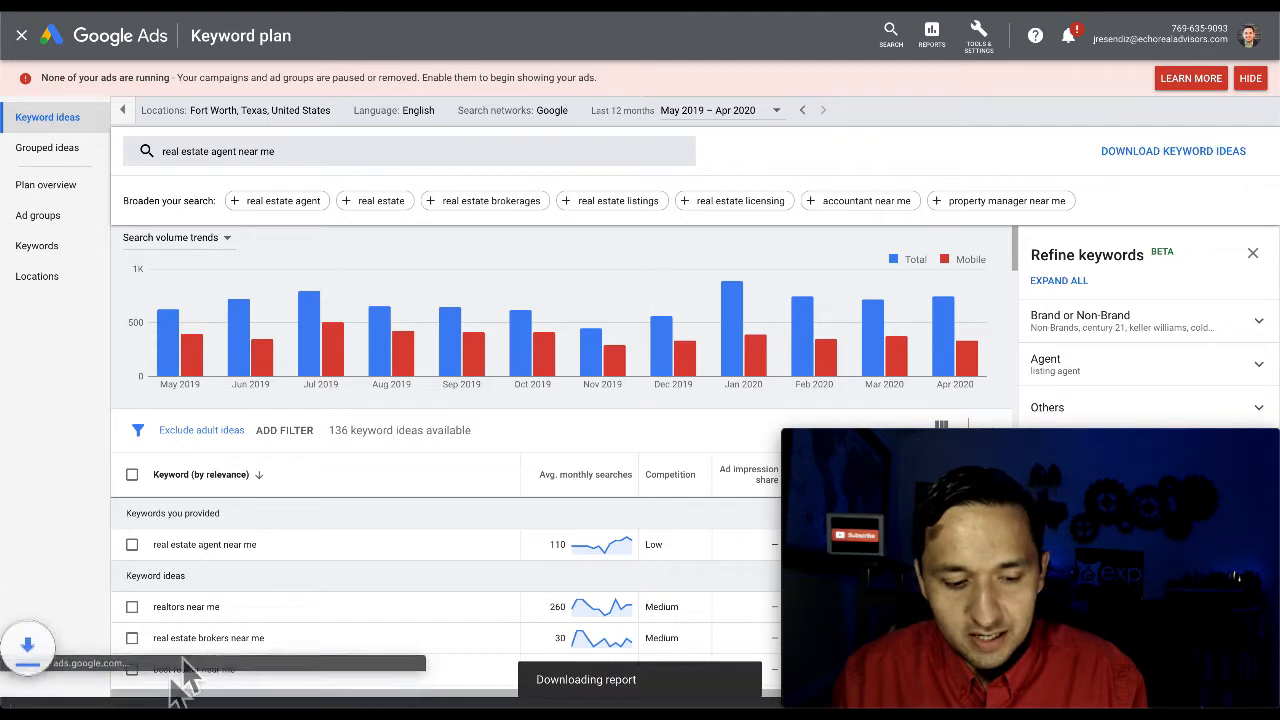
click(70, 699)
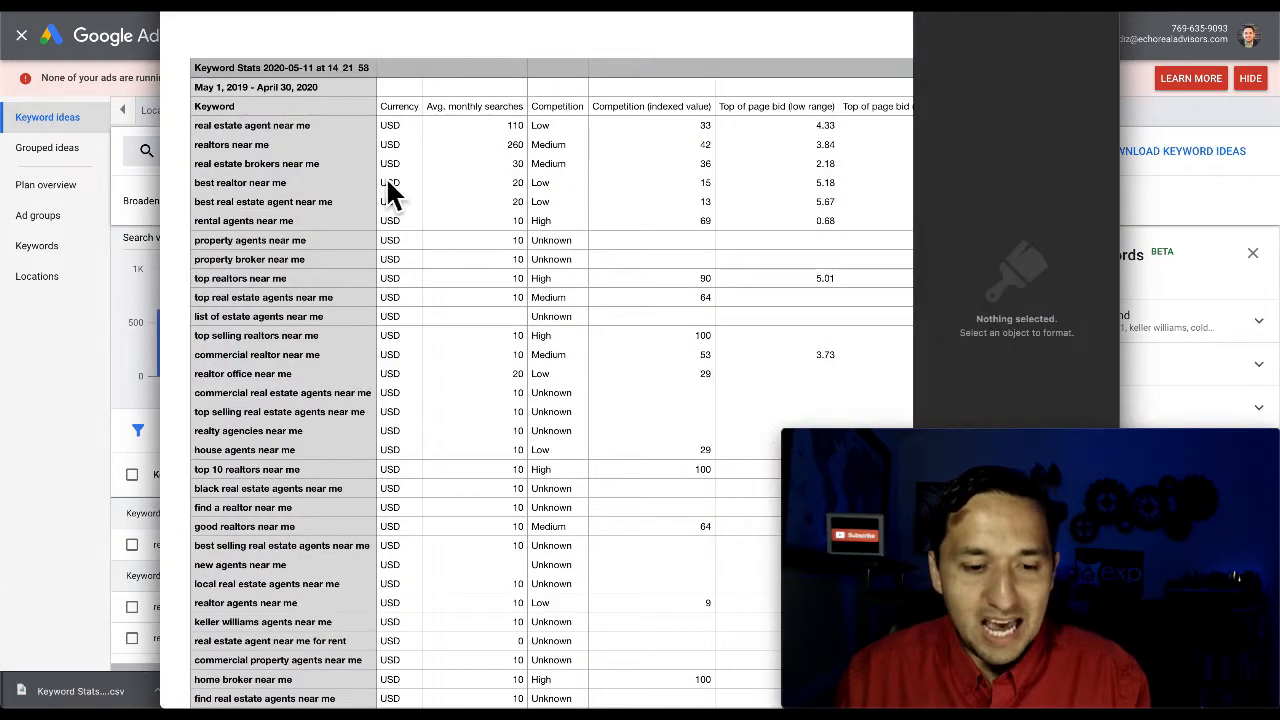
- Clear the unwanted keywords in rows 15, 17 and 19 to 24 of the Keyword column
click(513, 128)
key(Down)
key(Down)
key(Down)
key(Down)
key(Down)
key(Down)
key(Down)
key(Down)
key(Down)
key(Down)
key(Down)
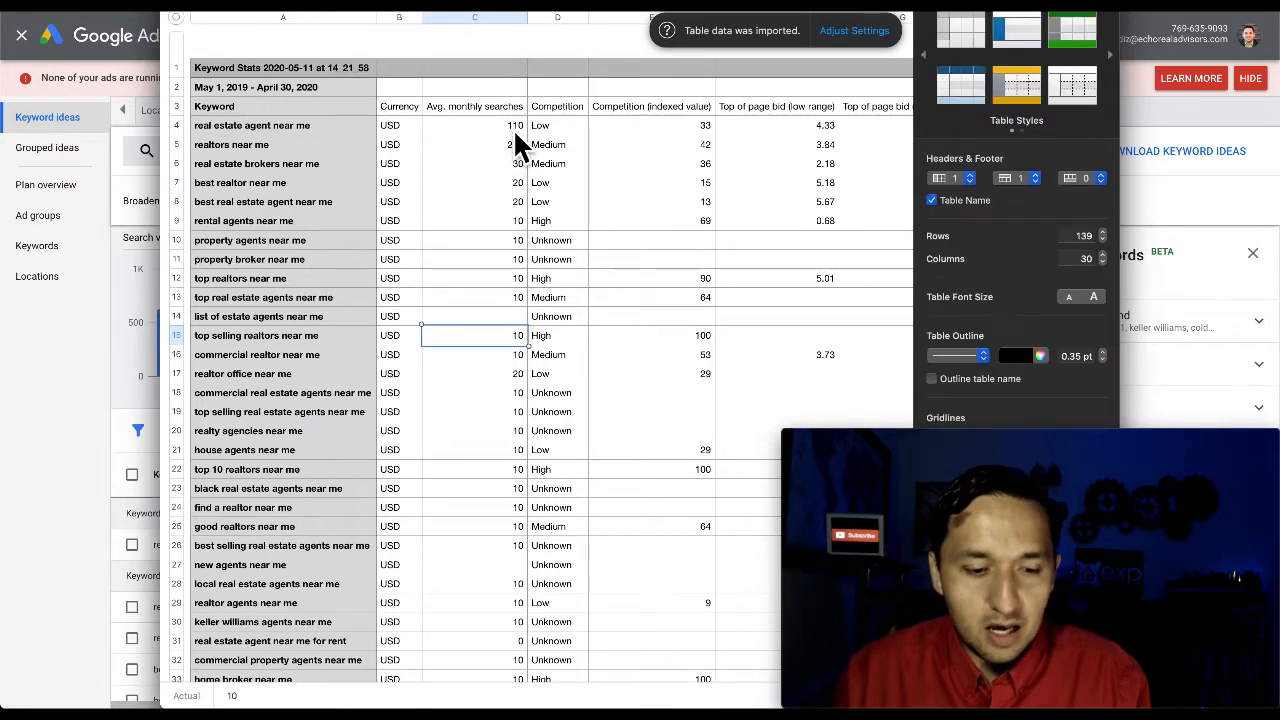
key(Left)
key(Left)
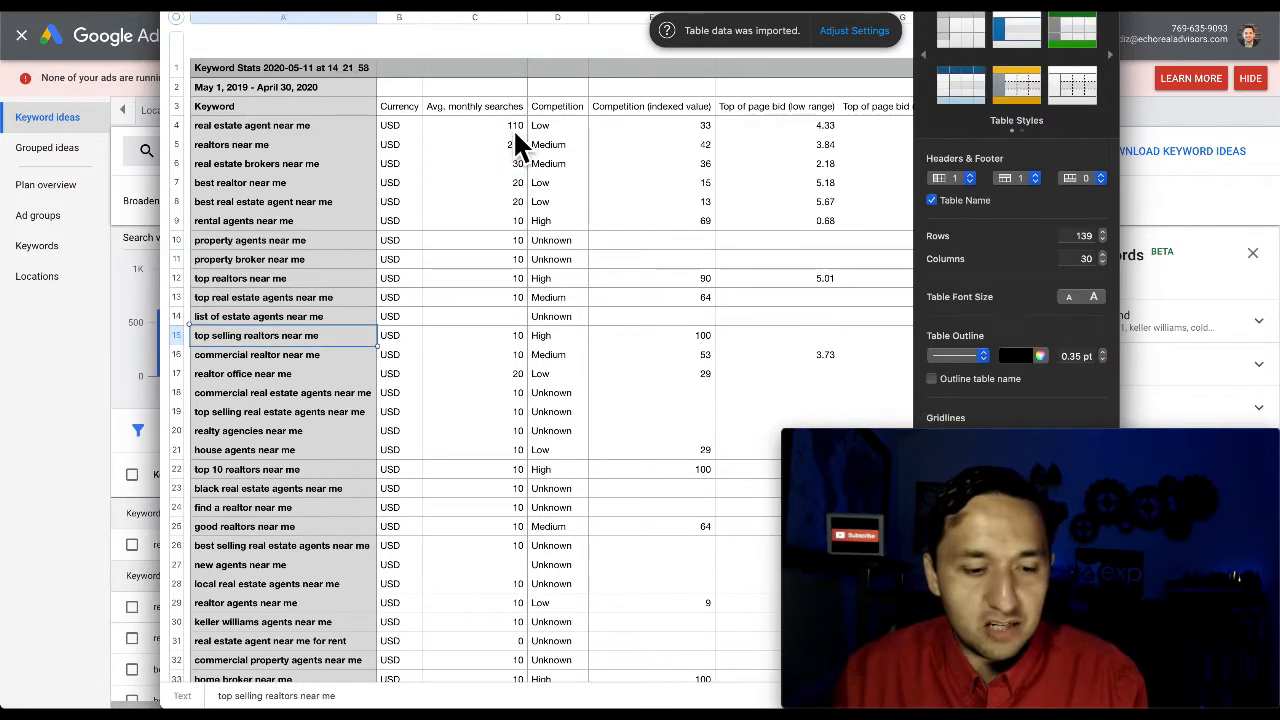
key(BackSpace)
key(Down)
key(Down)
key(BackSpace)
key(Down)
key(Down)
key(BackSpace)
key(Down)
key(BackSpace)
key(Down)
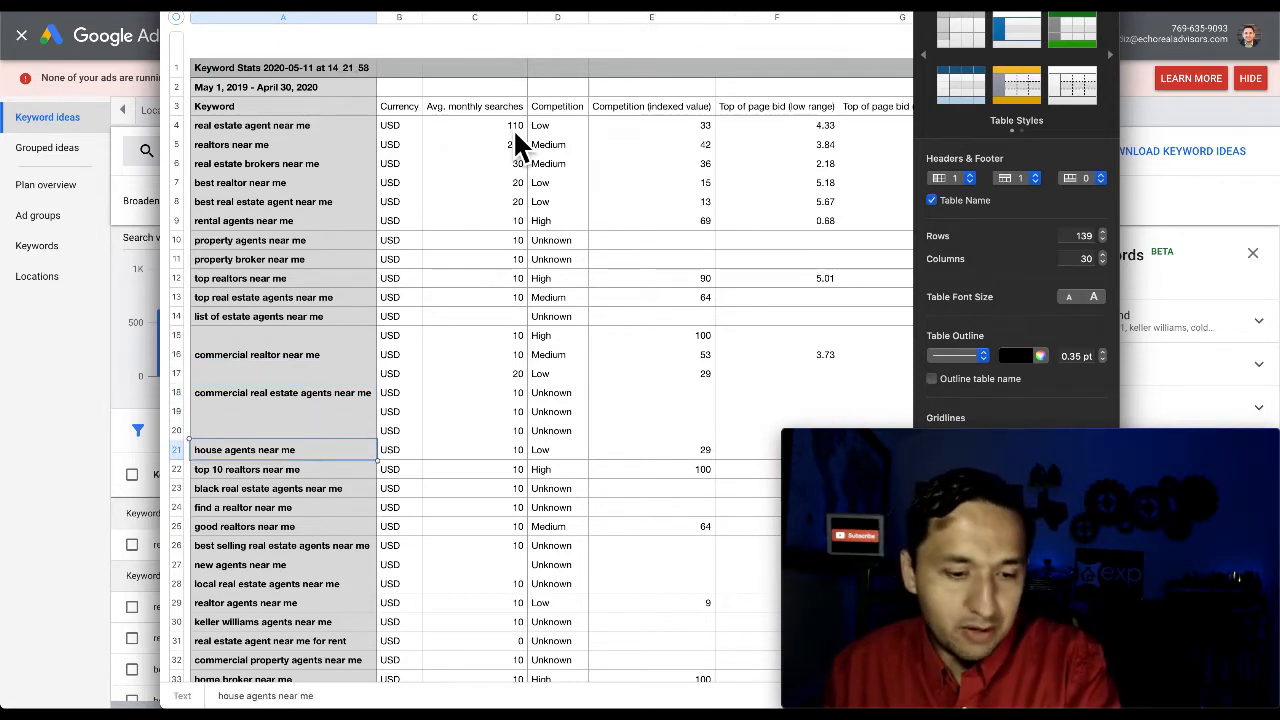
key(BackSpace)
key(Down)
key(BackSpace)
key(Down)
key(BackSpace)
key(Down)
key(BackSpace)
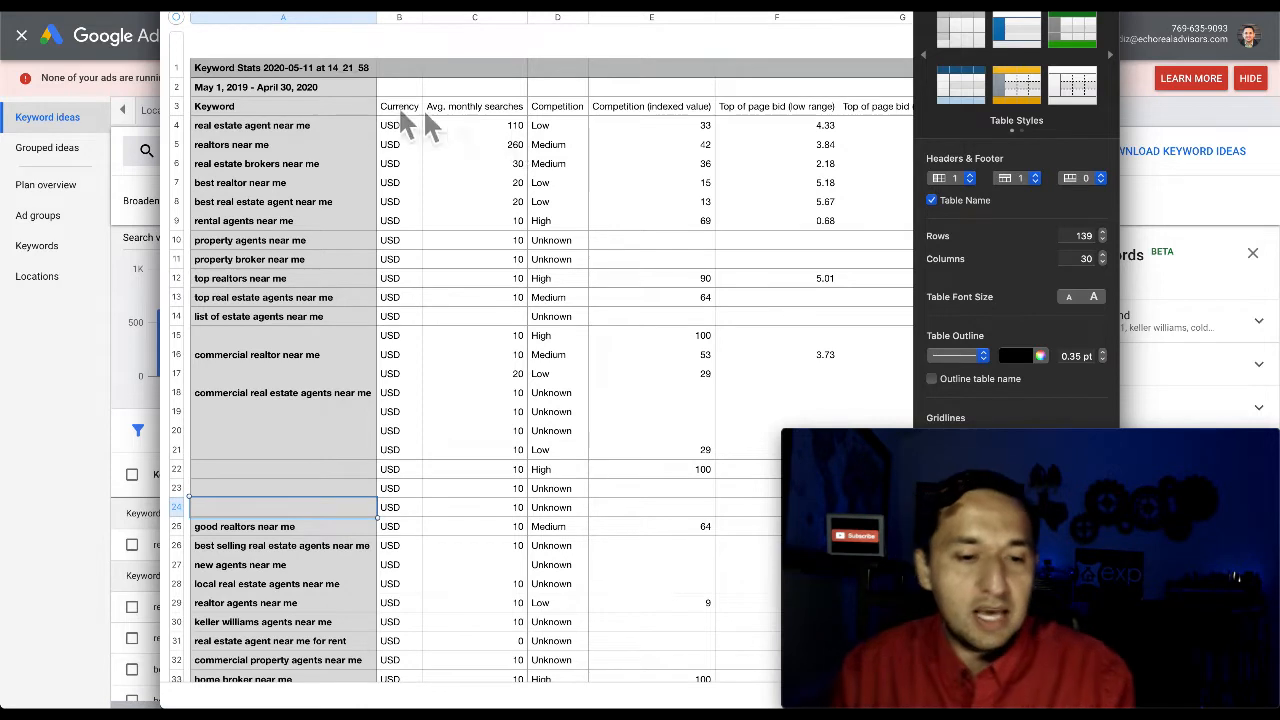
- Select the keywords in rows 4 to 14, then close the spreadsheet and return to the Google Ads campaigns page
drag(306, 128, 303, 340)
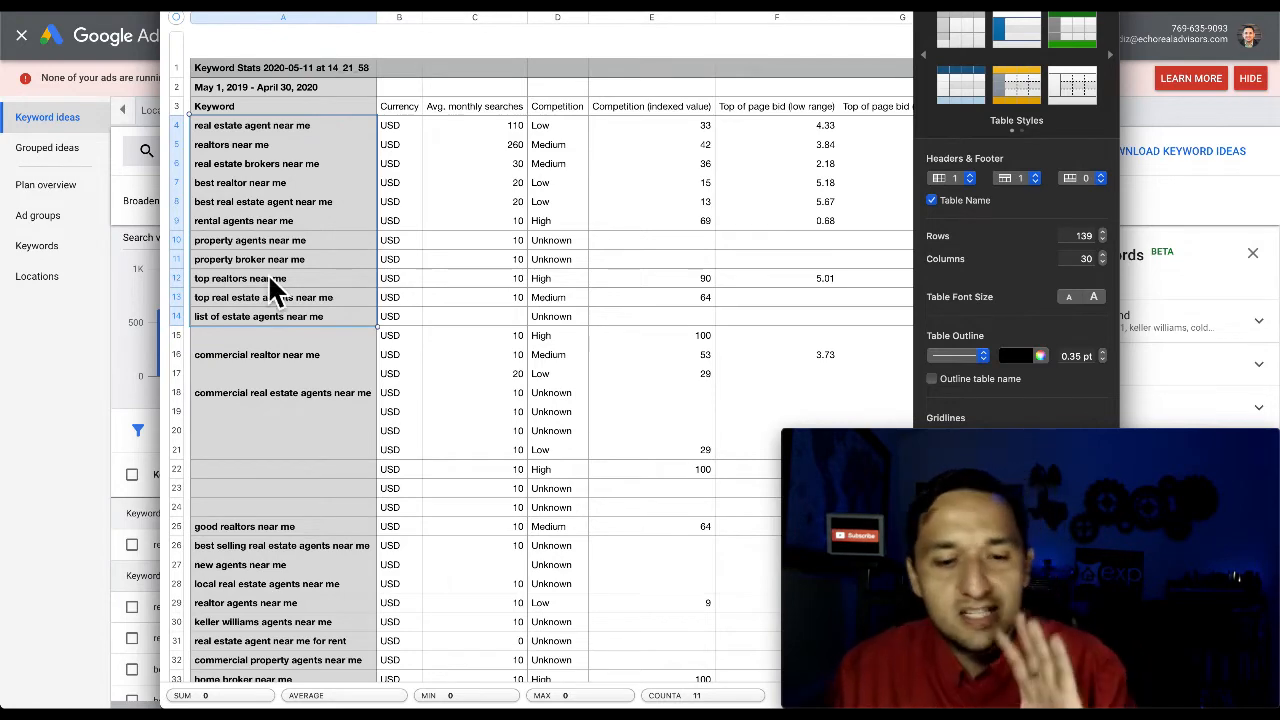
key(super+w)
click(523, 152)
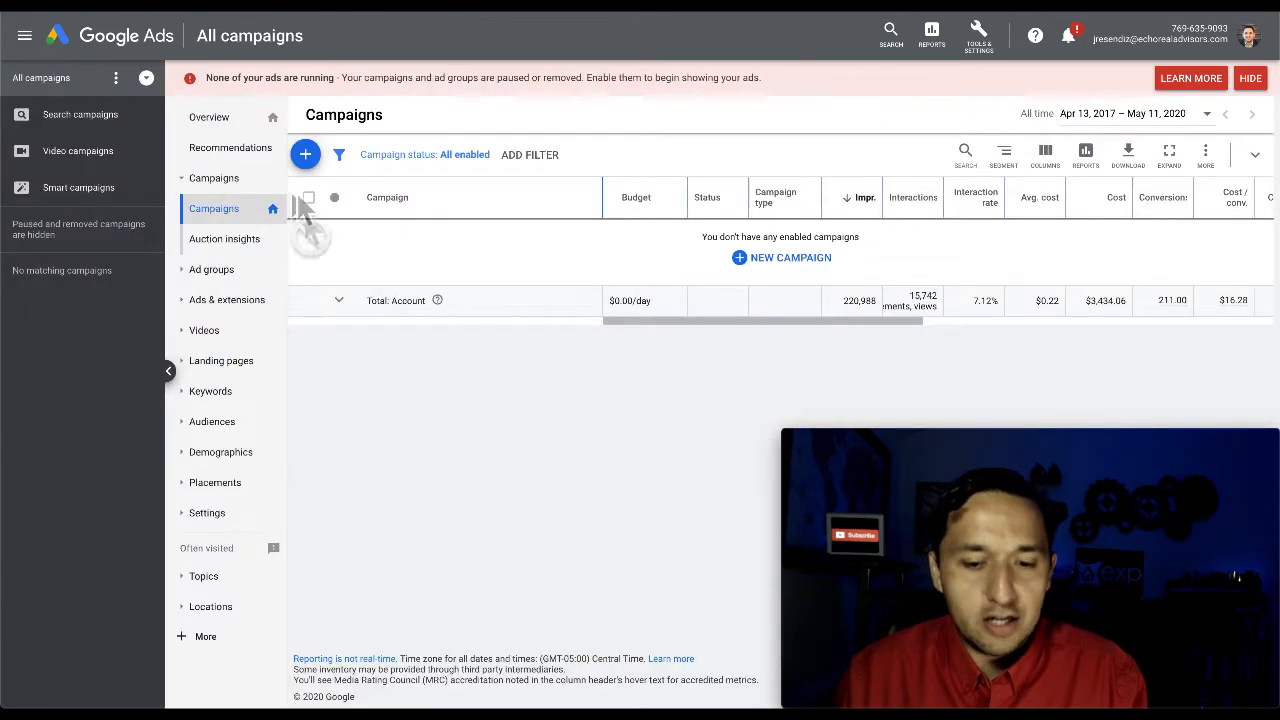
- Start a new campaign without a goal's guidance and set its campaign type to Search
click(308, 163)
click(377, 223)
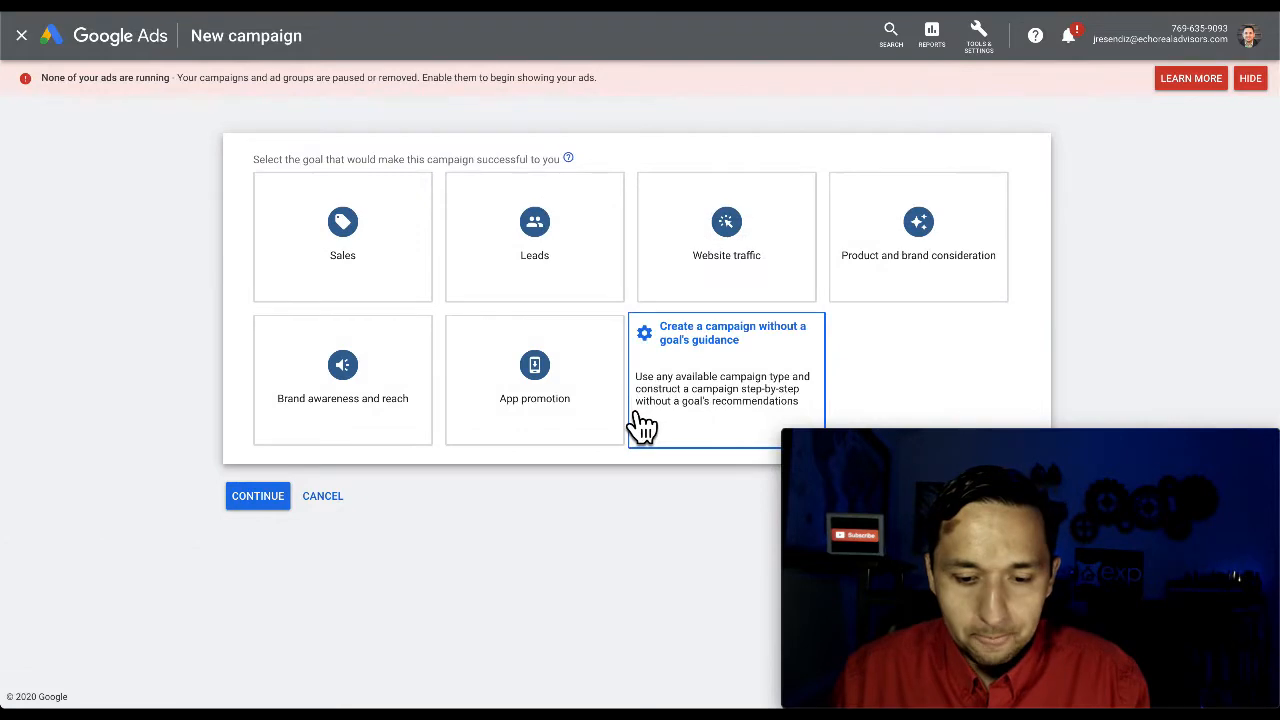
click(693, 383)
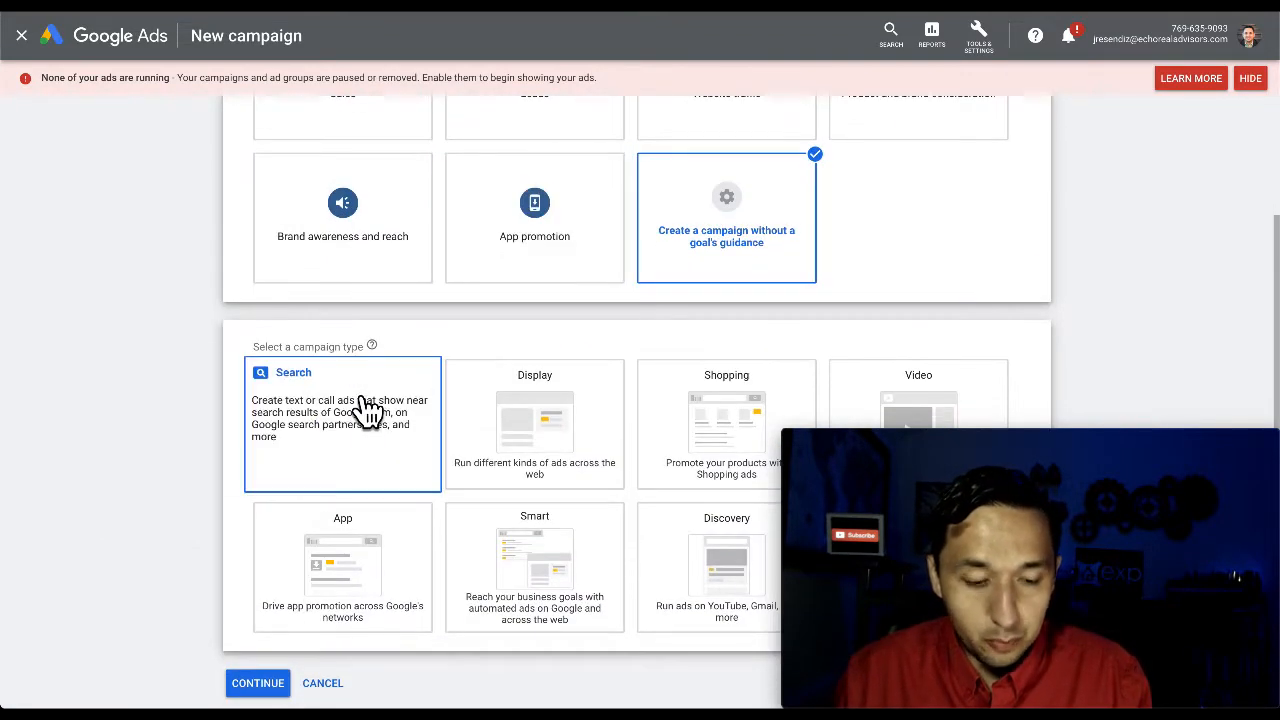
click(368, 408)
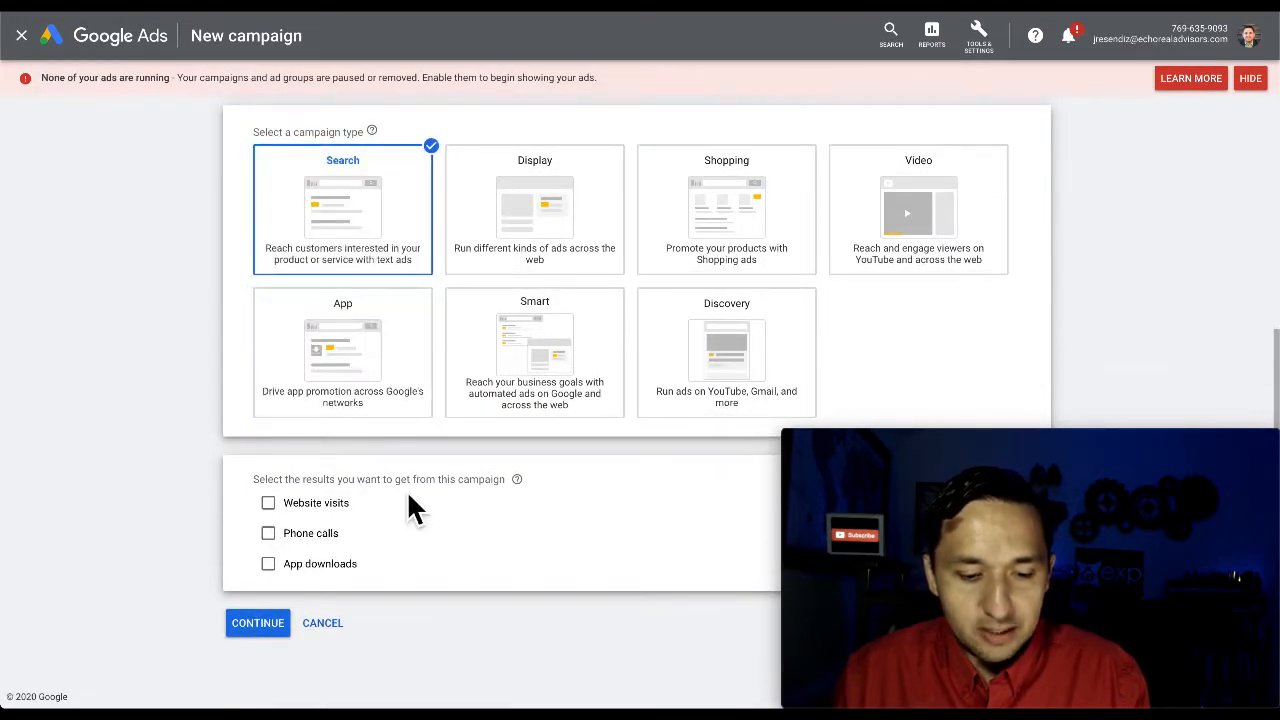
click(267, 504)
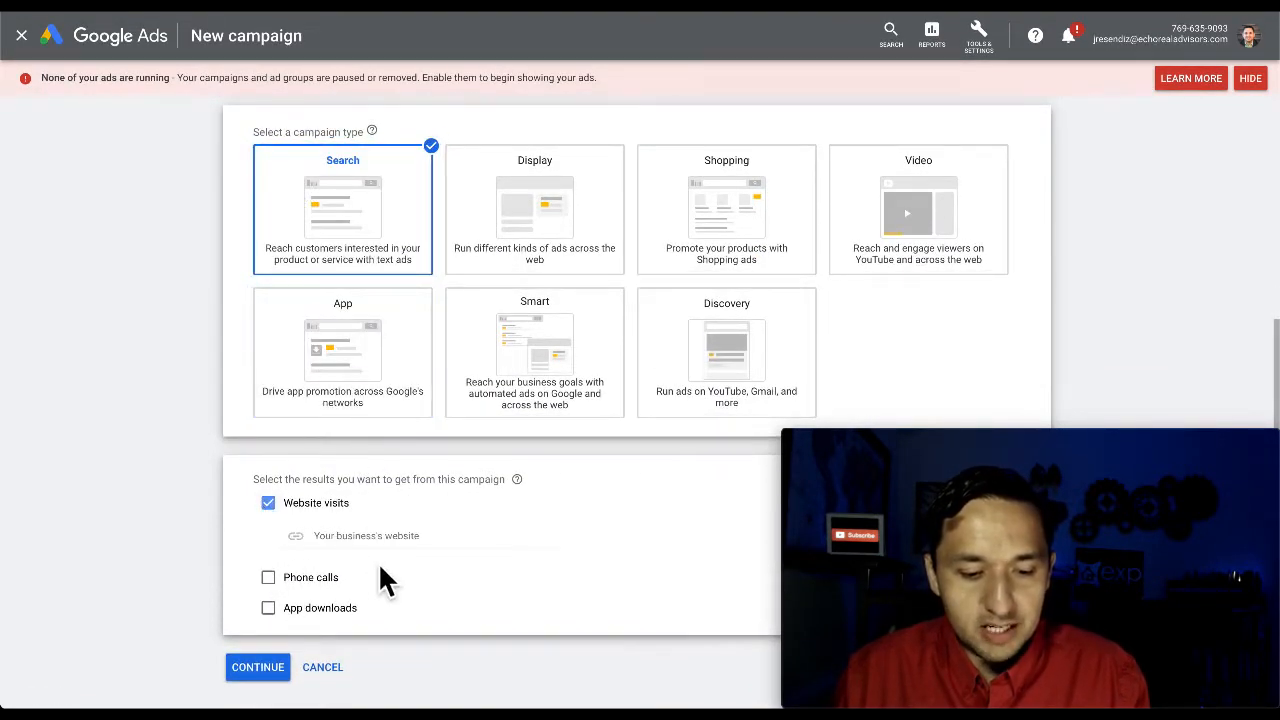
click(385, 540)
text(www.echoreala)
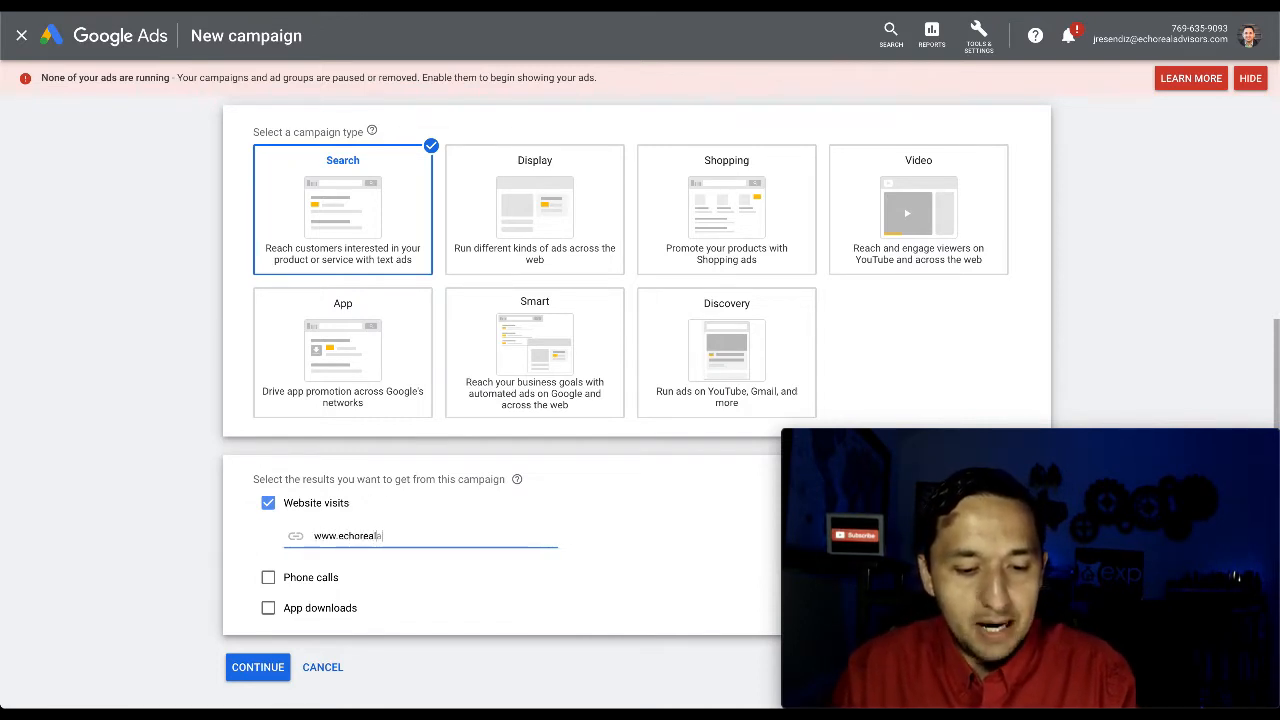
text(dvisors.com)
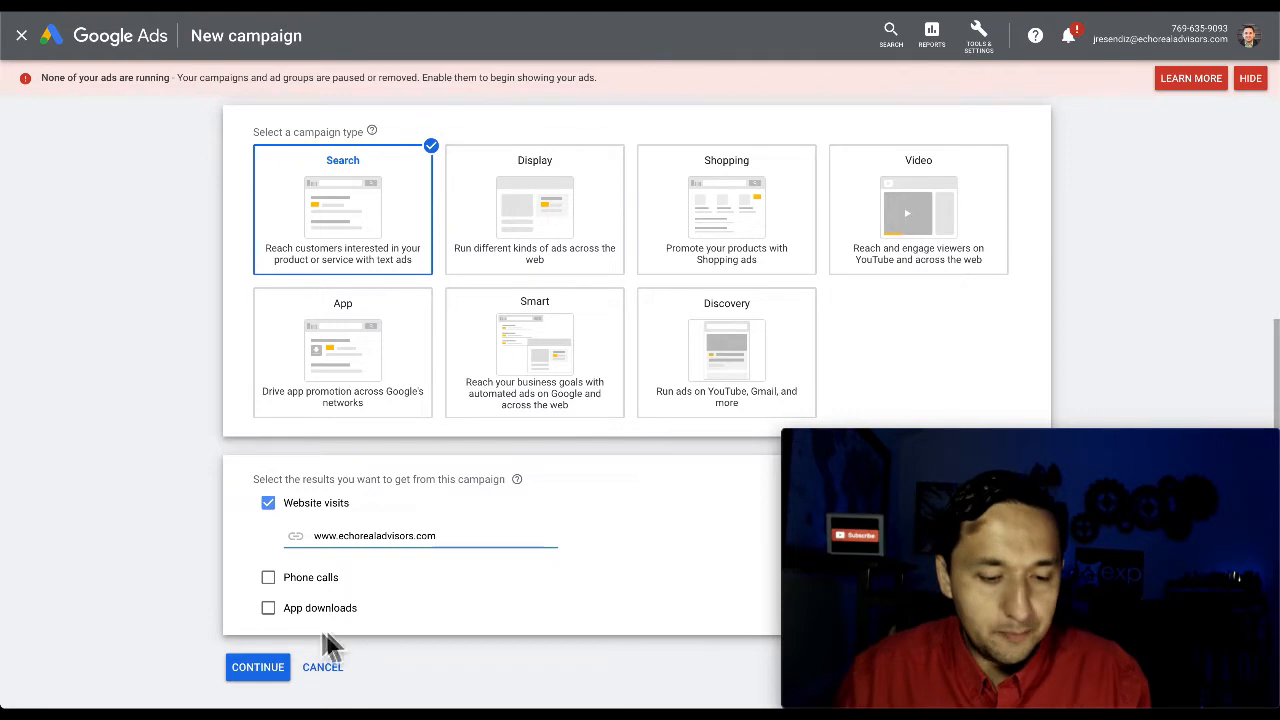
click(257, 667)
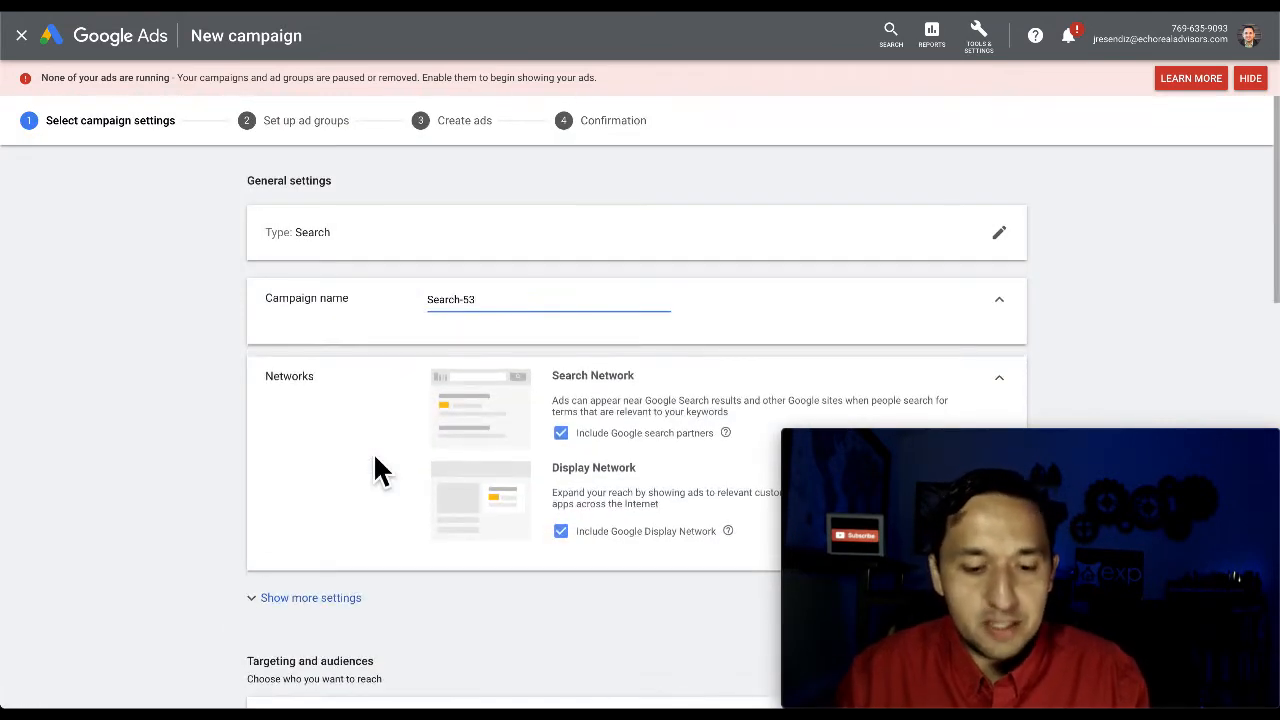
- Name the campaign "Name" and exclude both Google search partners and the Google Display Network
triple_click(471, 300)
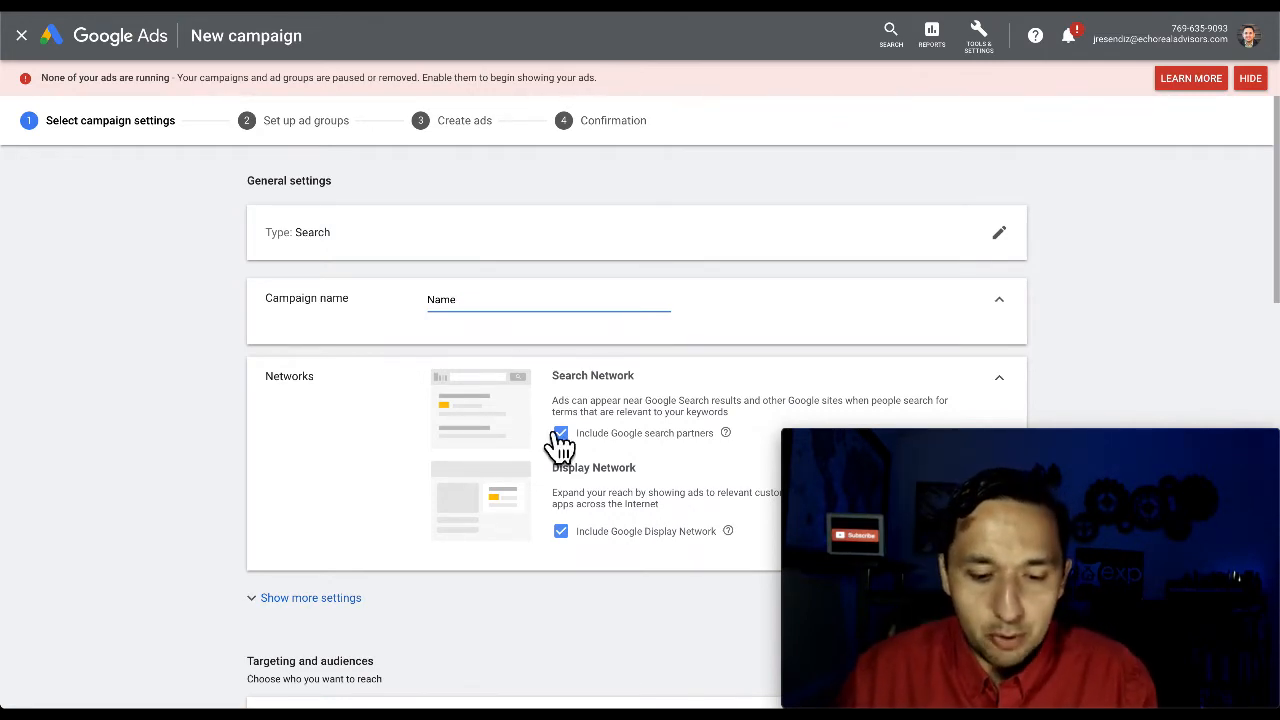
scroll(562, 448, down, 2)
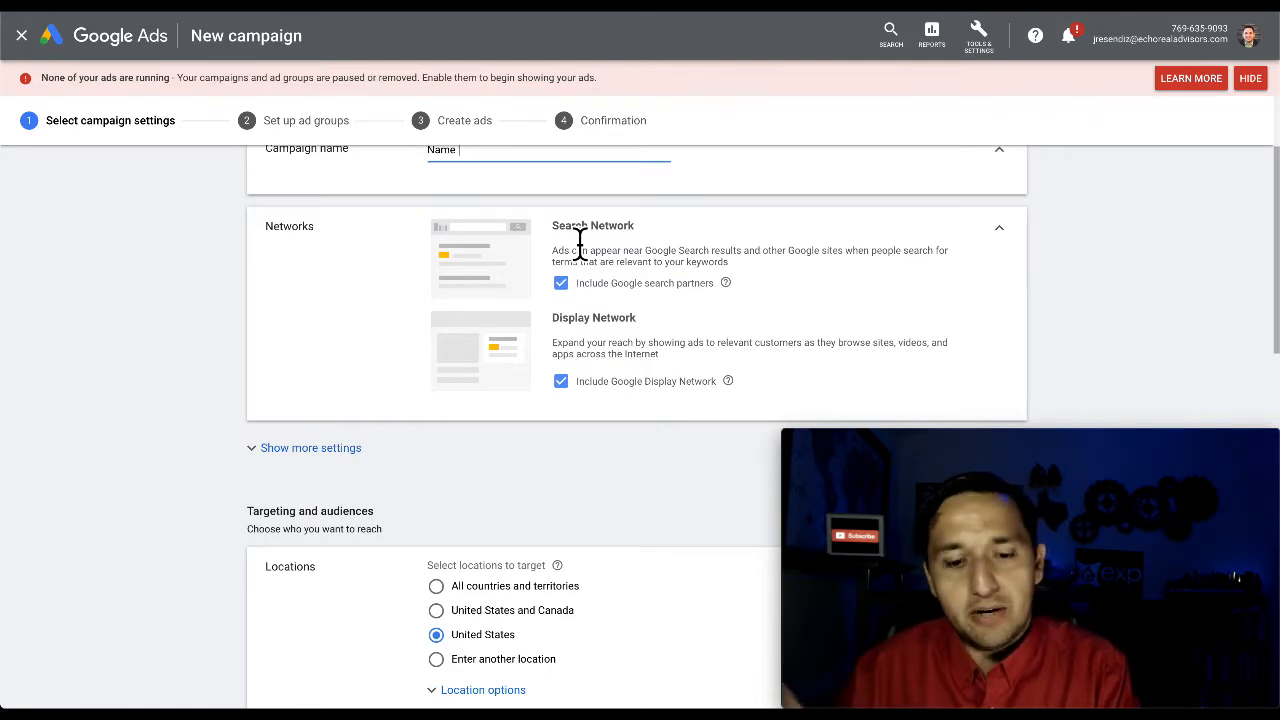
click(561, 283)
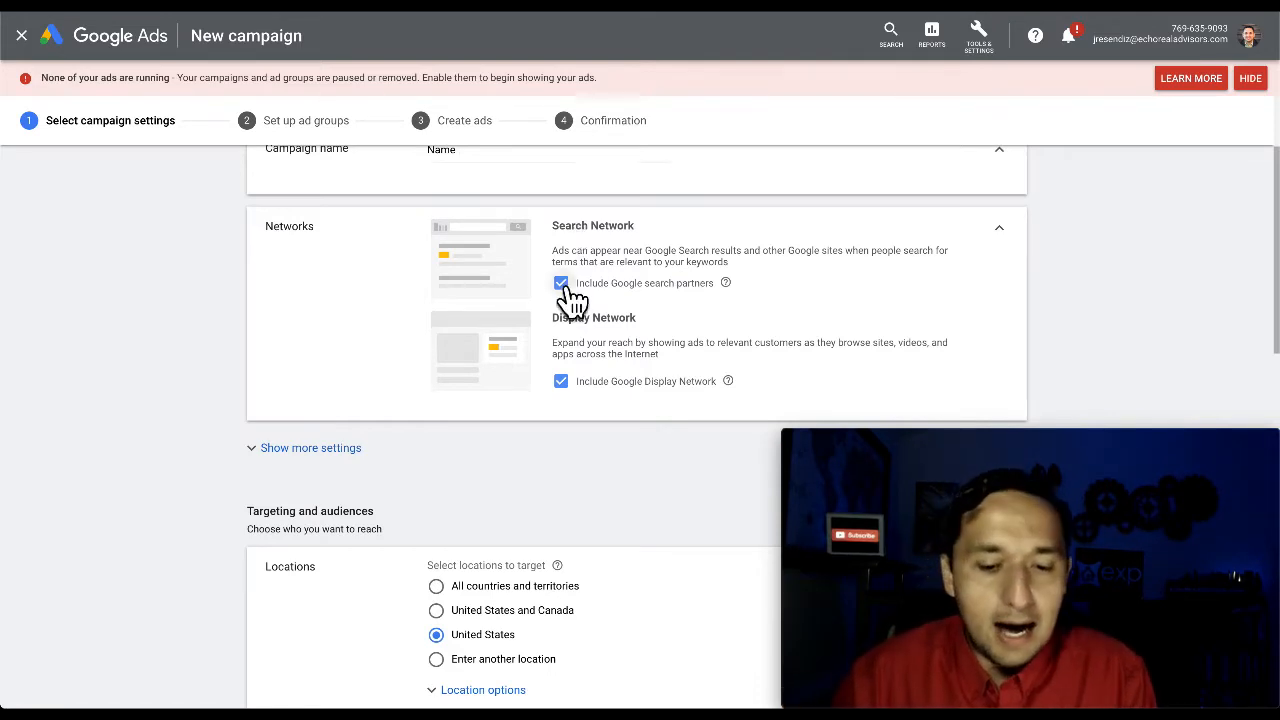
click(561, 393)
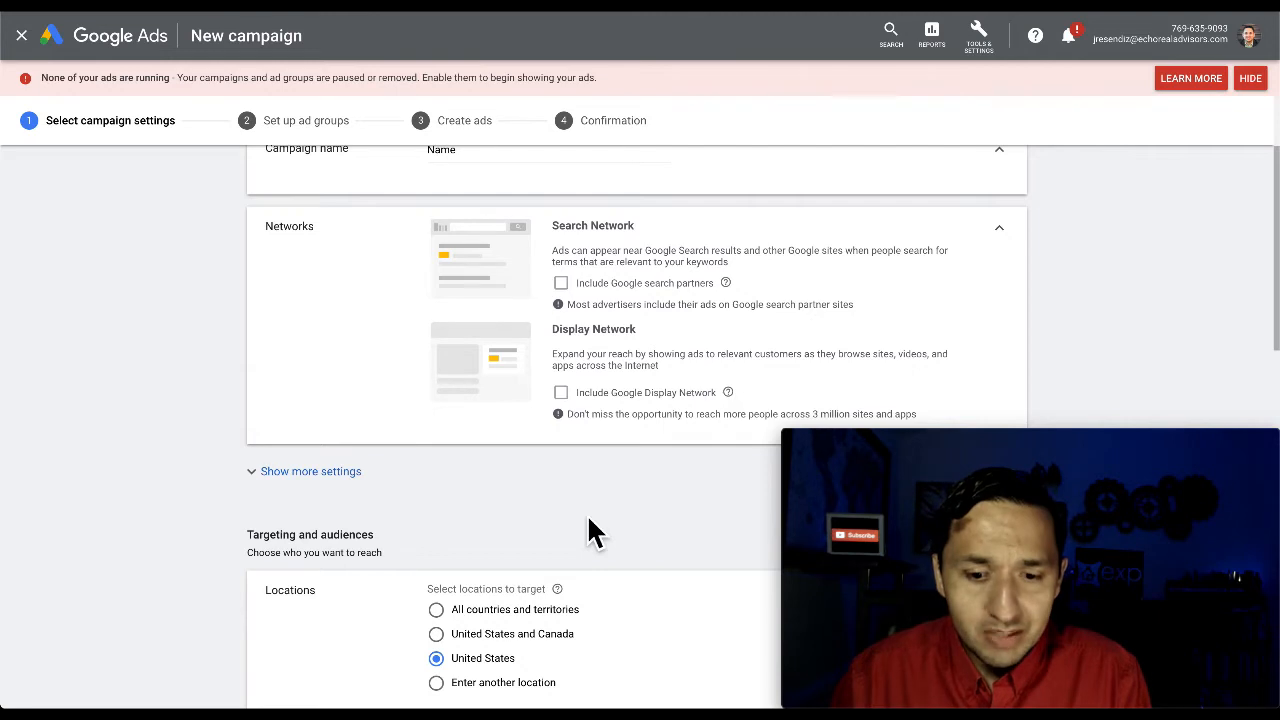
- Show the additional general settings and examine the Campaign URL options, then collapse them
scroll(589, 520, down, 1)
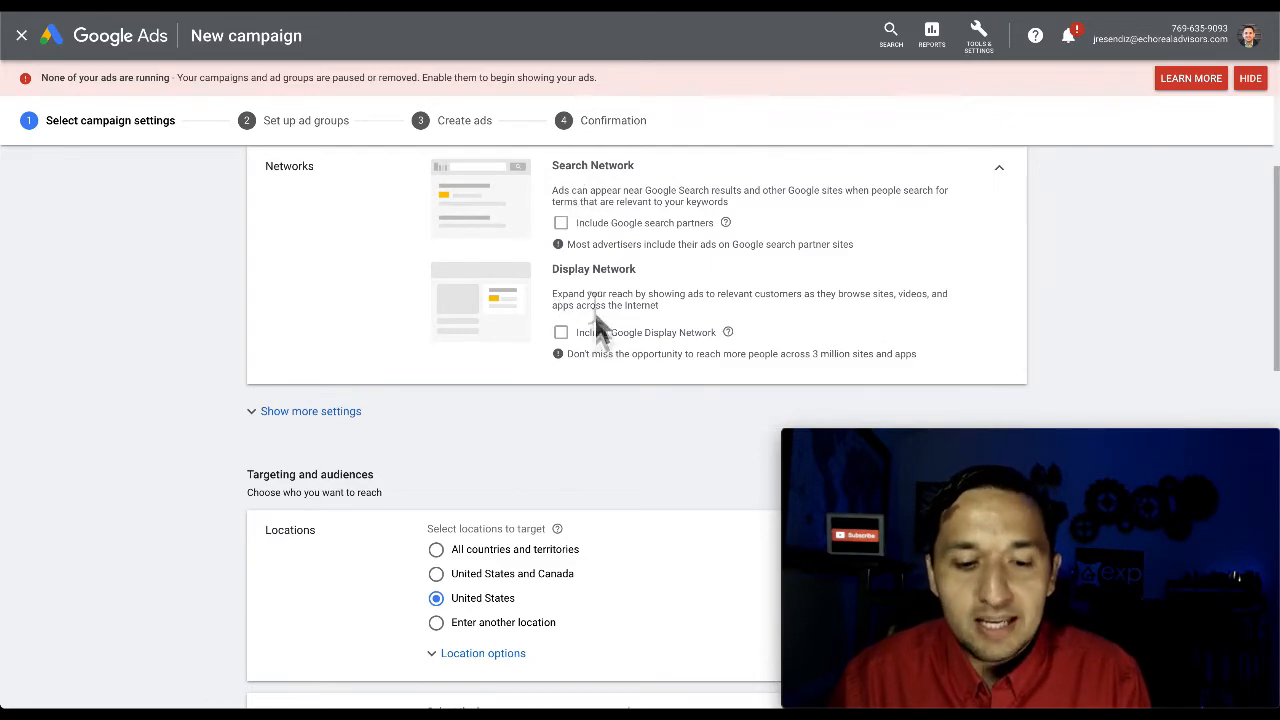
scroll(367, 438, down, 1)
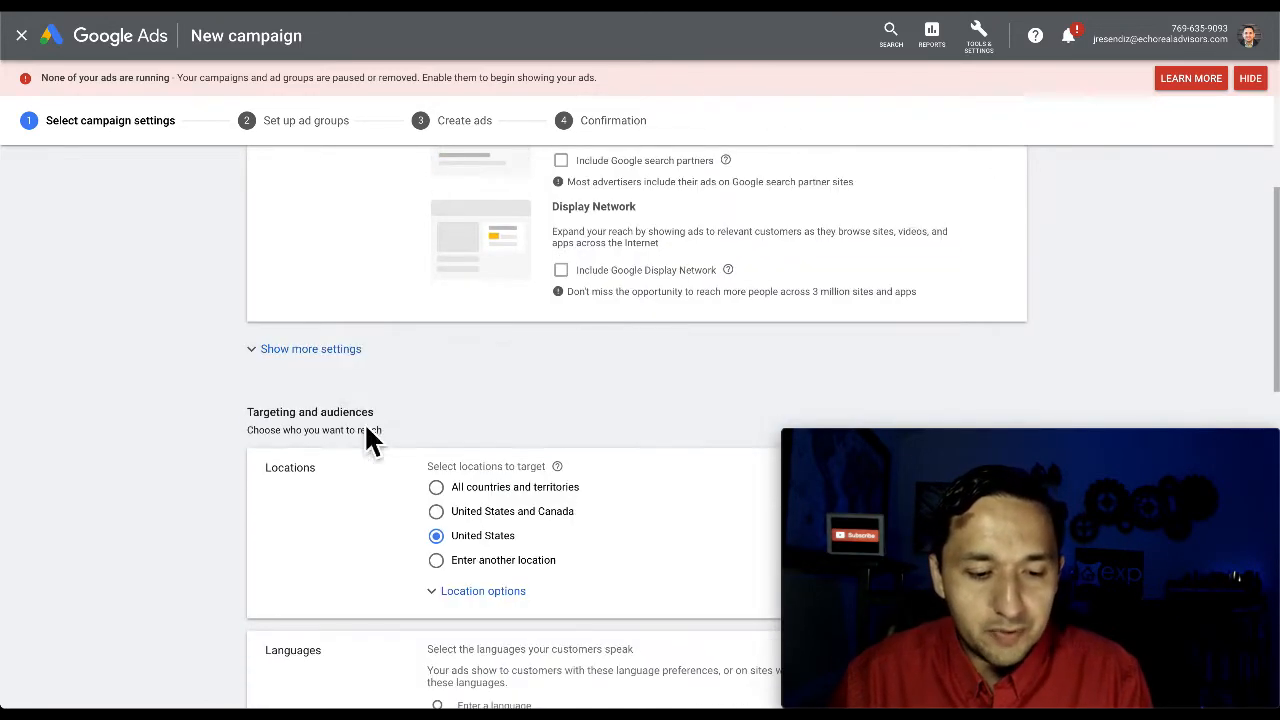
click(336, 362)
scroll(517, 480, down, 3)
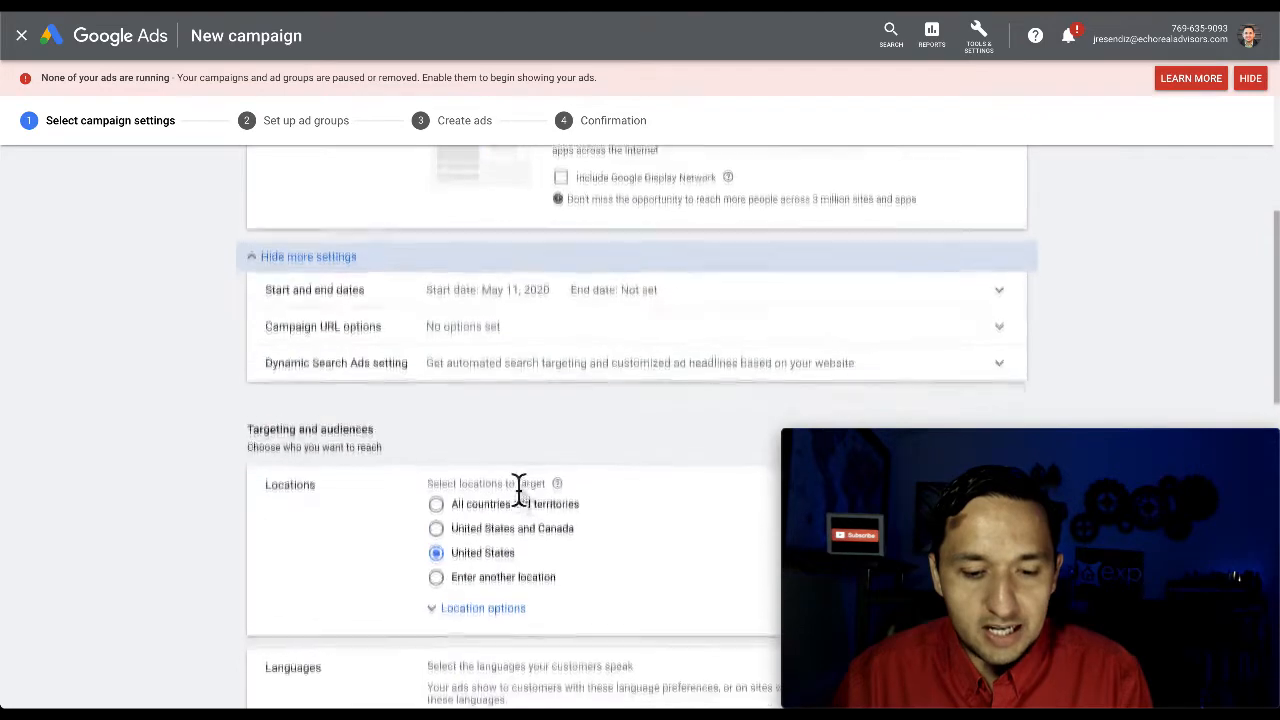
scroll(480, 406, up, 1)
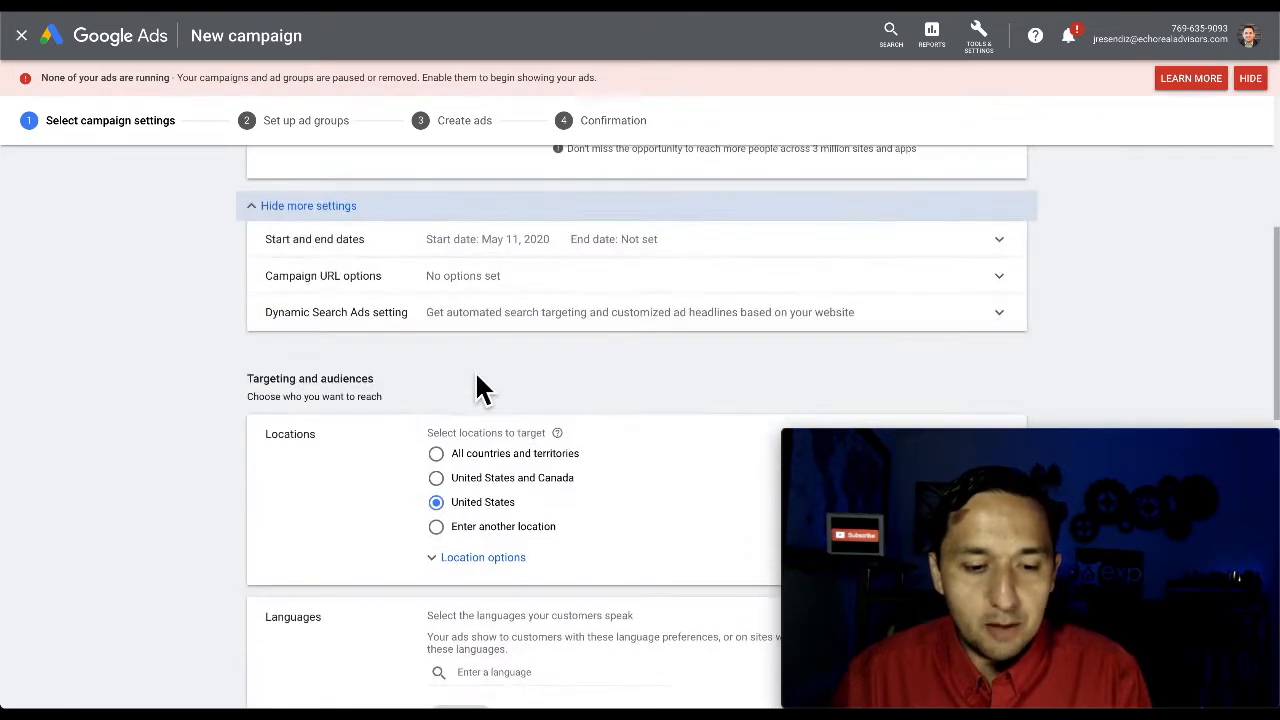
click(467, 293)
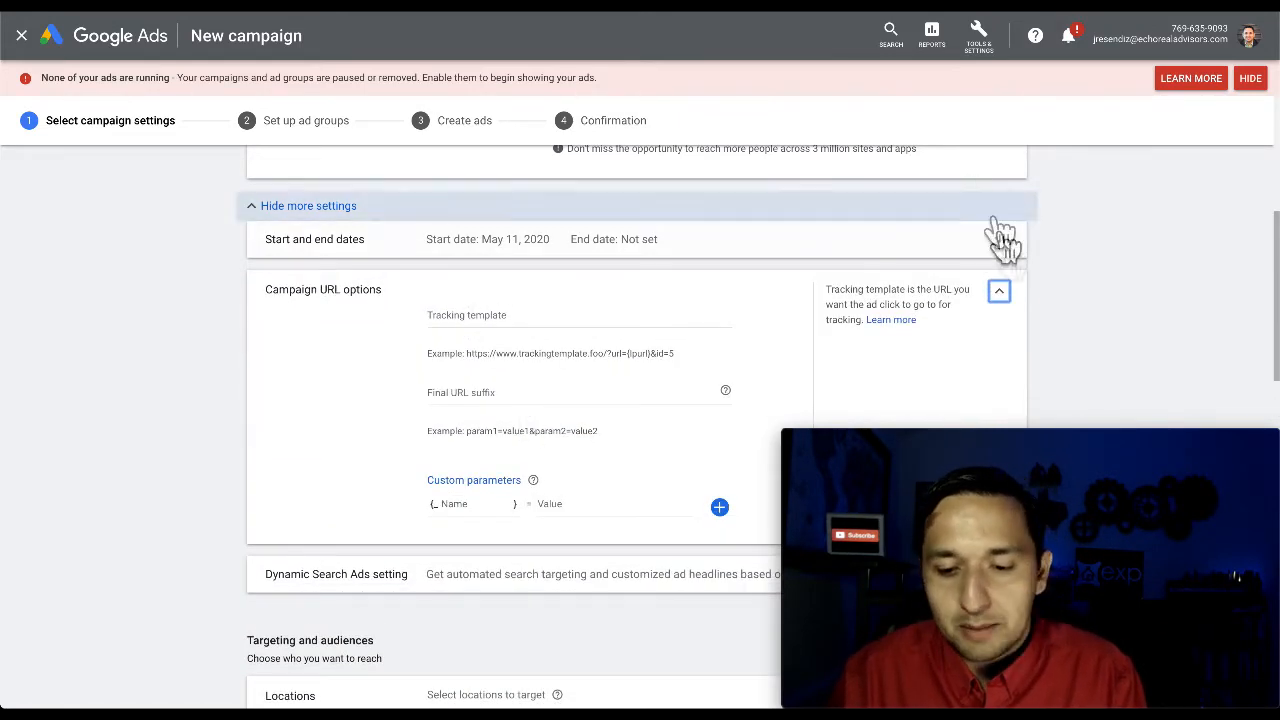
click(999, 292)
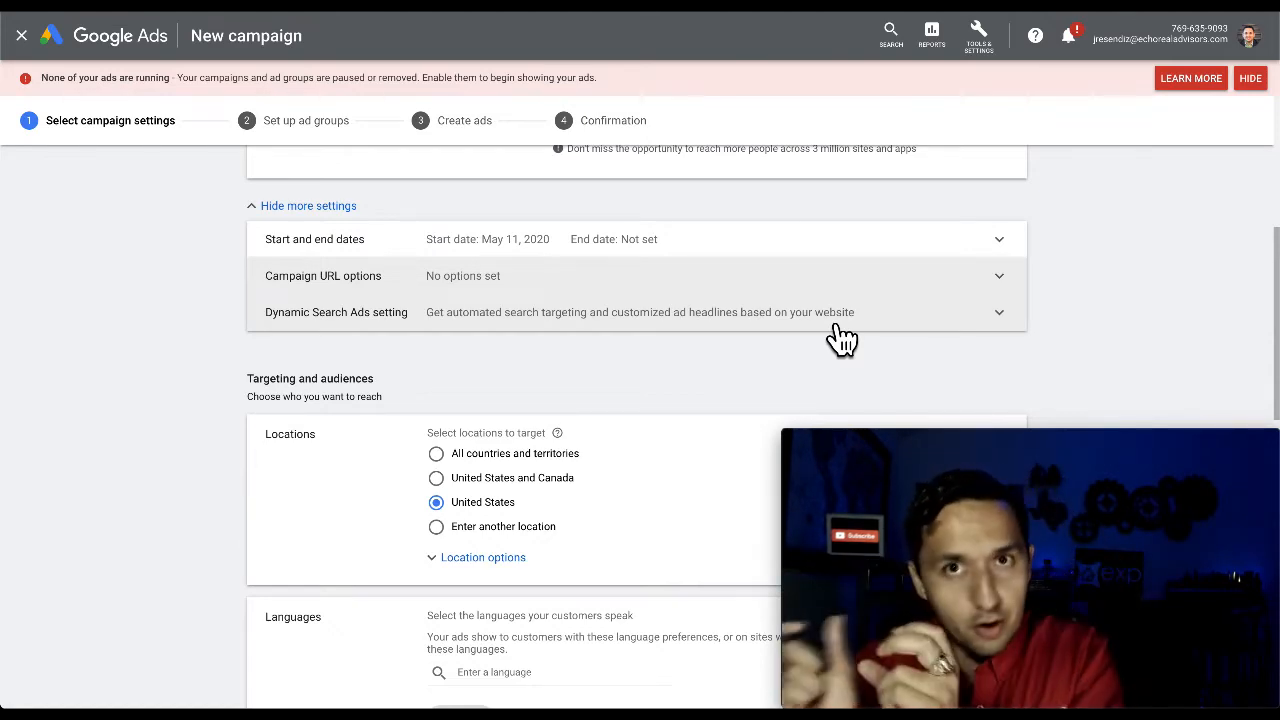
- Set the location targeting option to people in or regularly in the targeted locations, and collapse the location options
scroll(672, 450, down, 2)
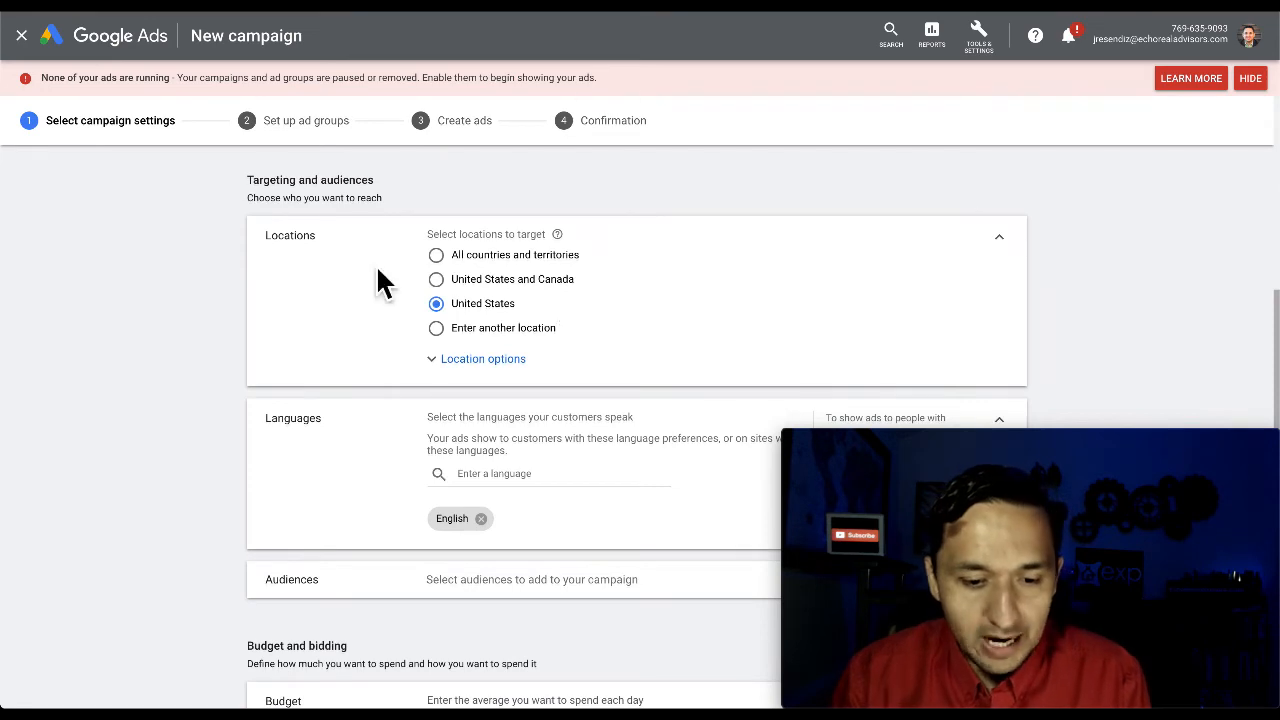
scroll(385, 278, down, 1)
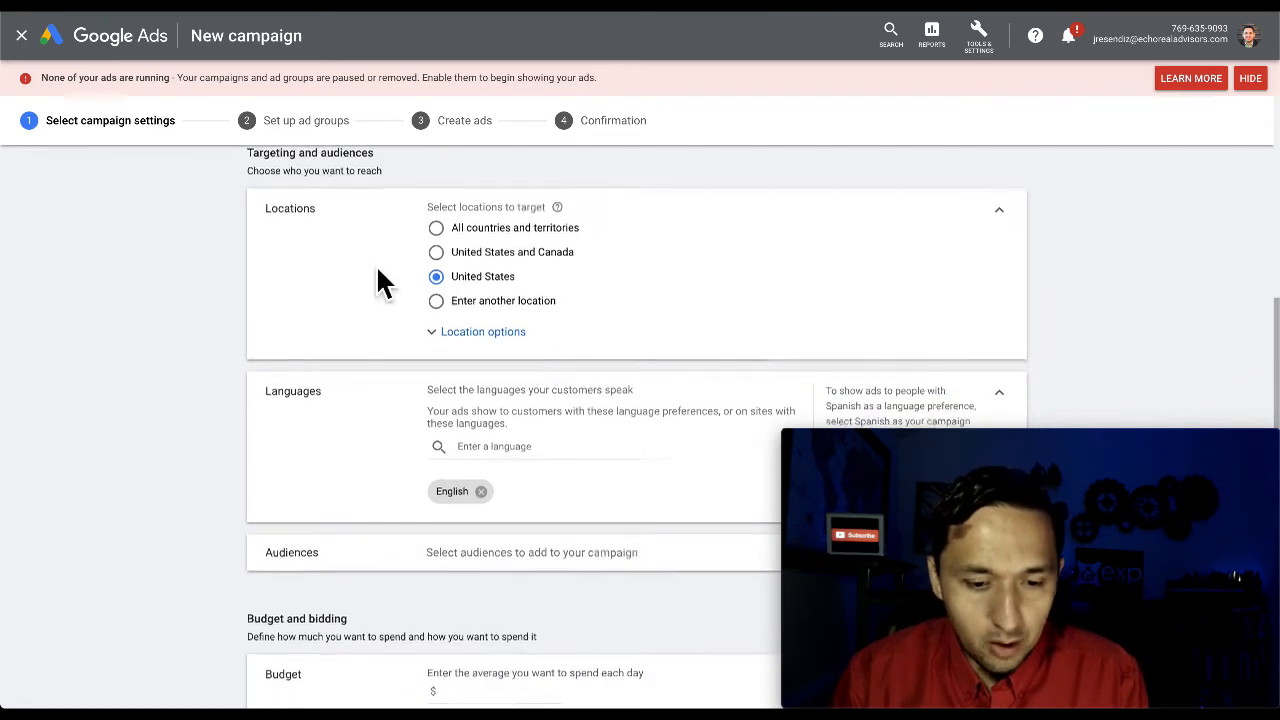
click(476, 345)
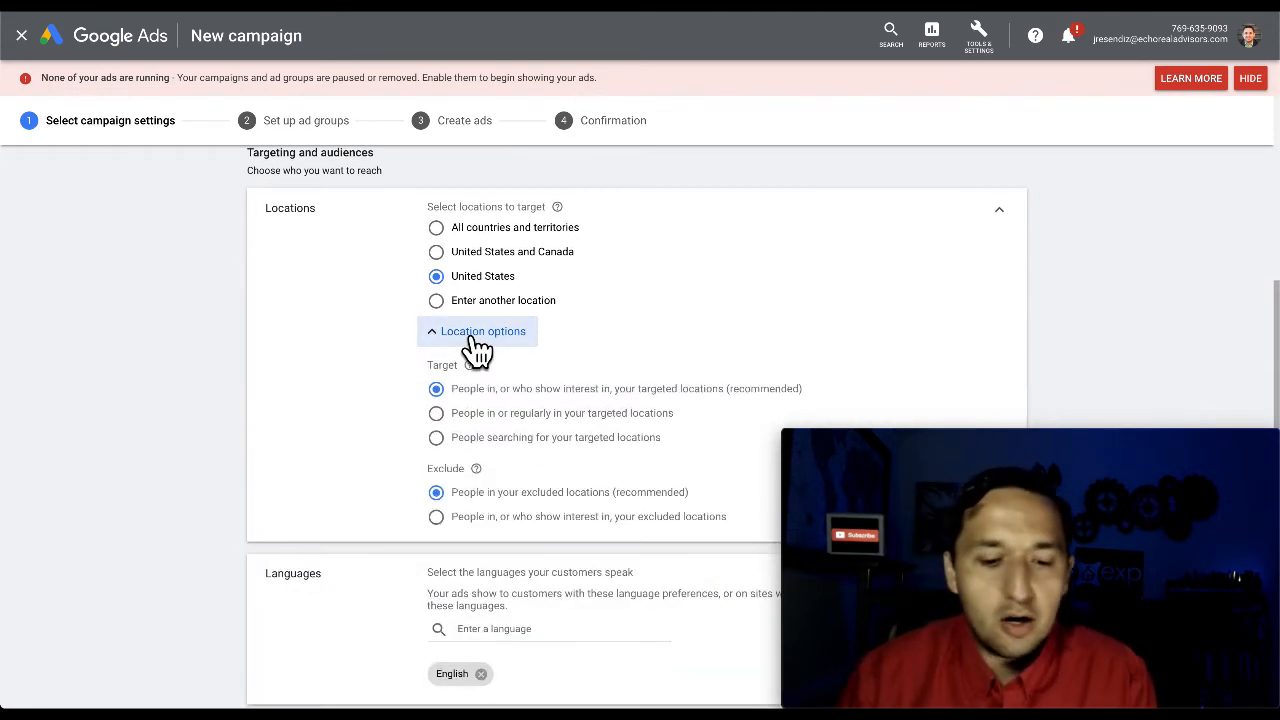
click(440, 415)
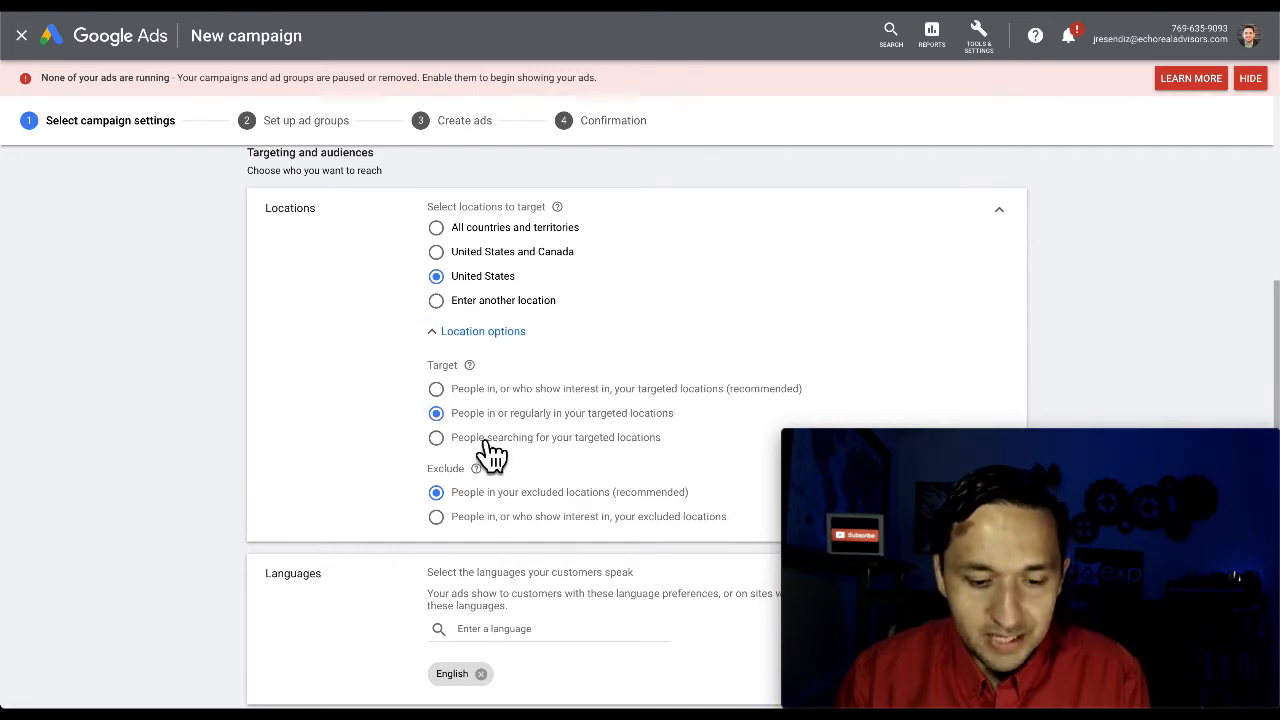
scroll(490, 455, down, 1)
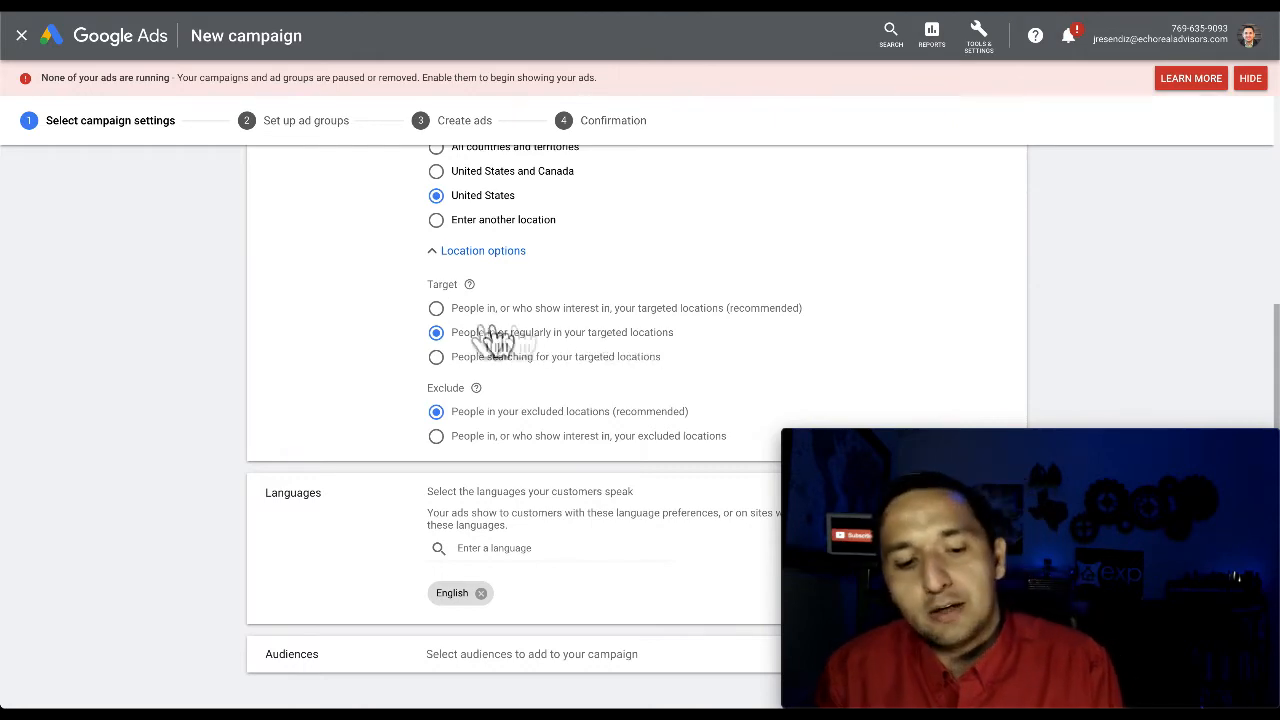
click(457, 254)
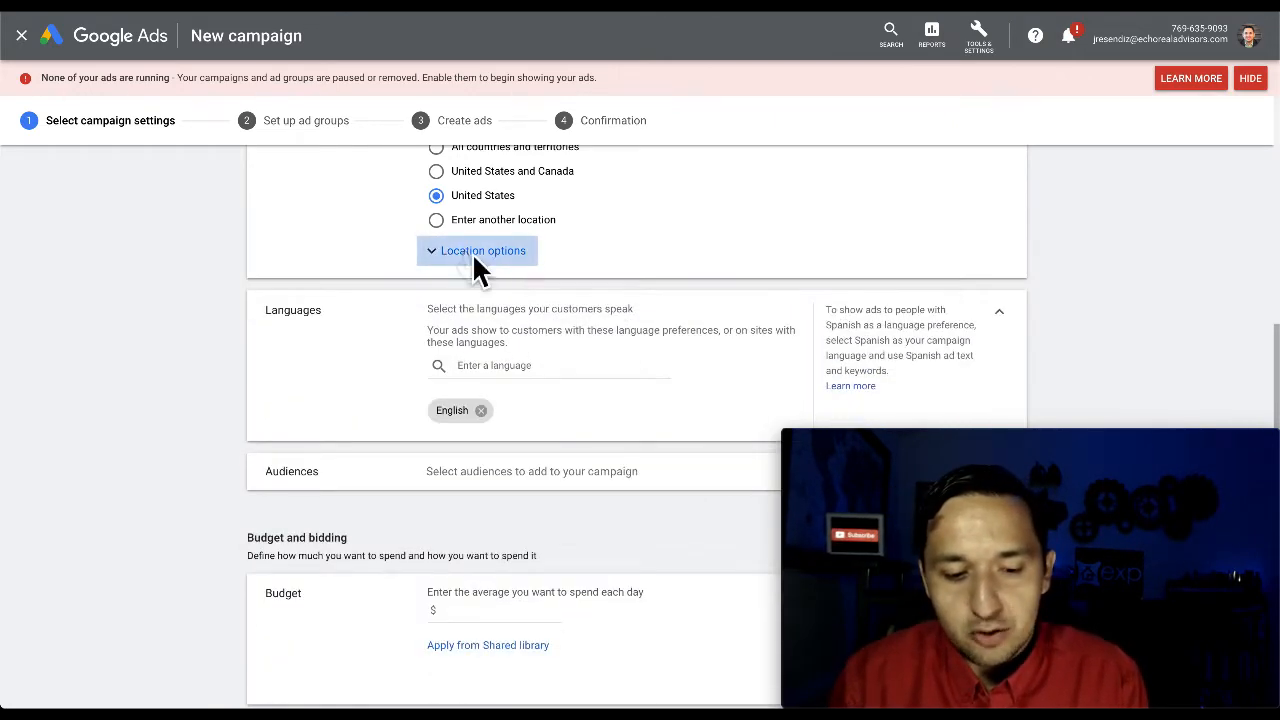
- Expand the location options again and replace the United States target with the city of Fort Worth, Texas
click(472, 252)
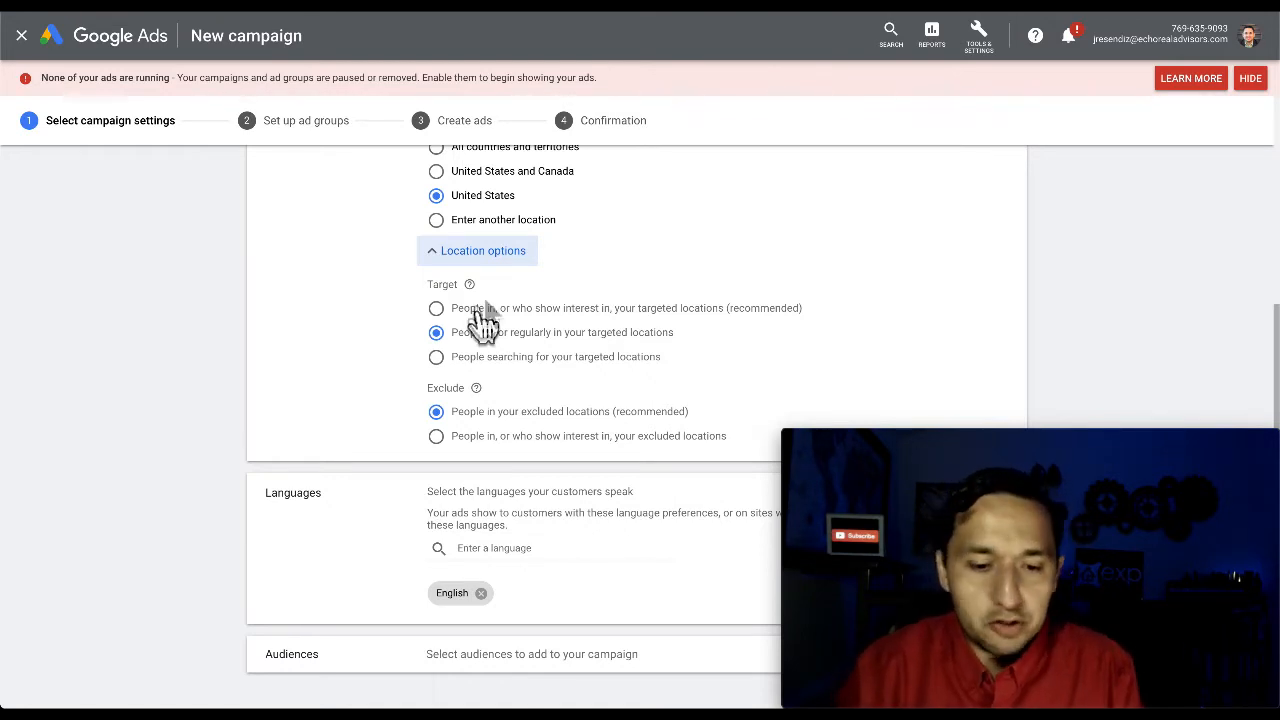
click(437, 221)
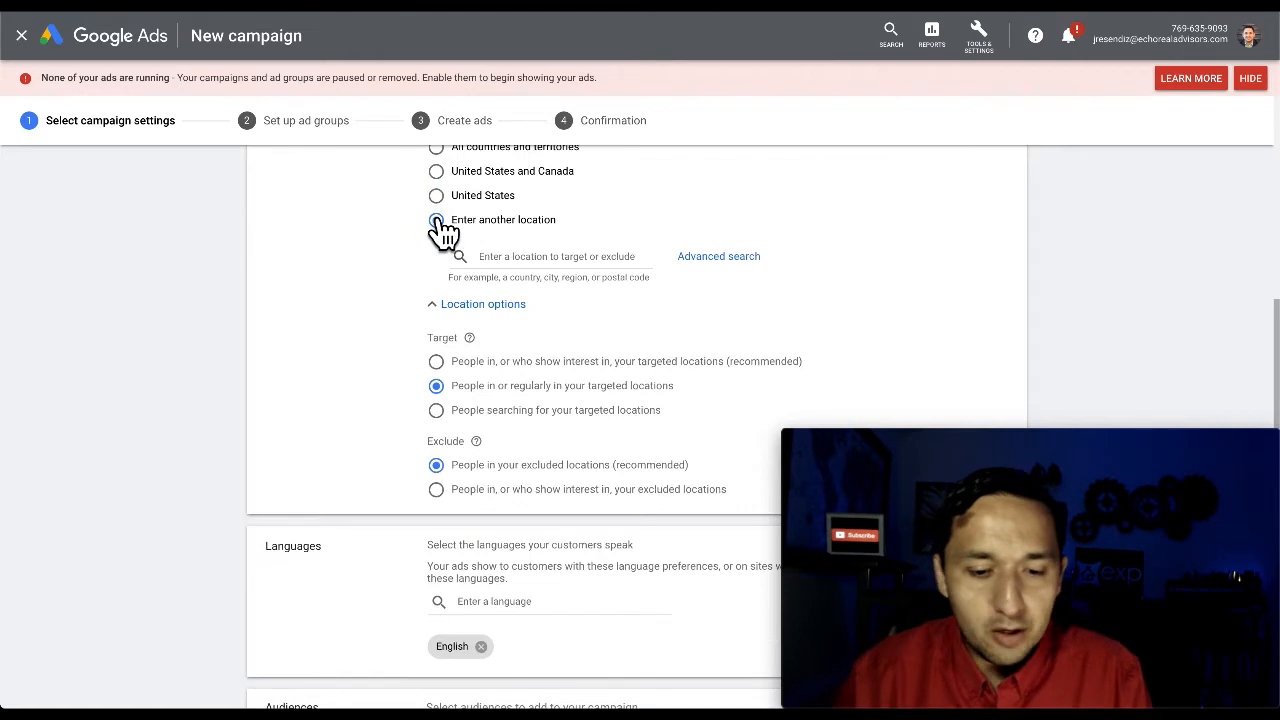
click(514, 260)
text(fort worth)
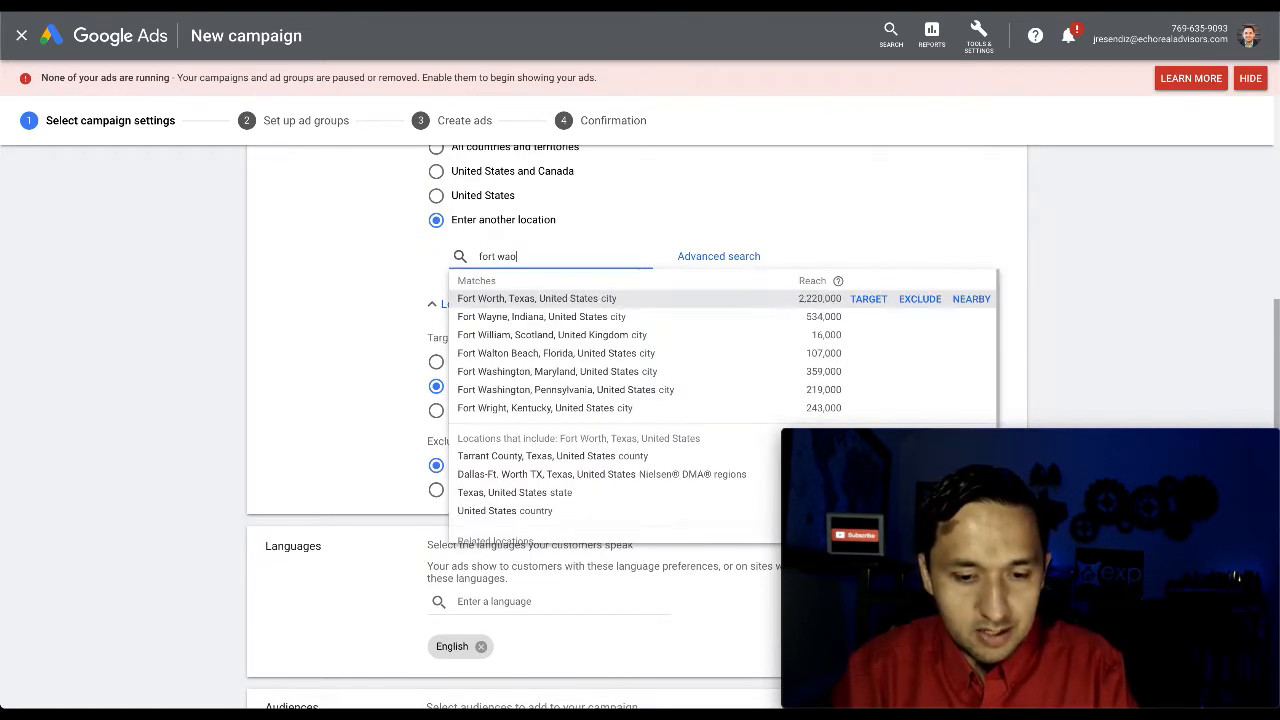
click(876, 305)
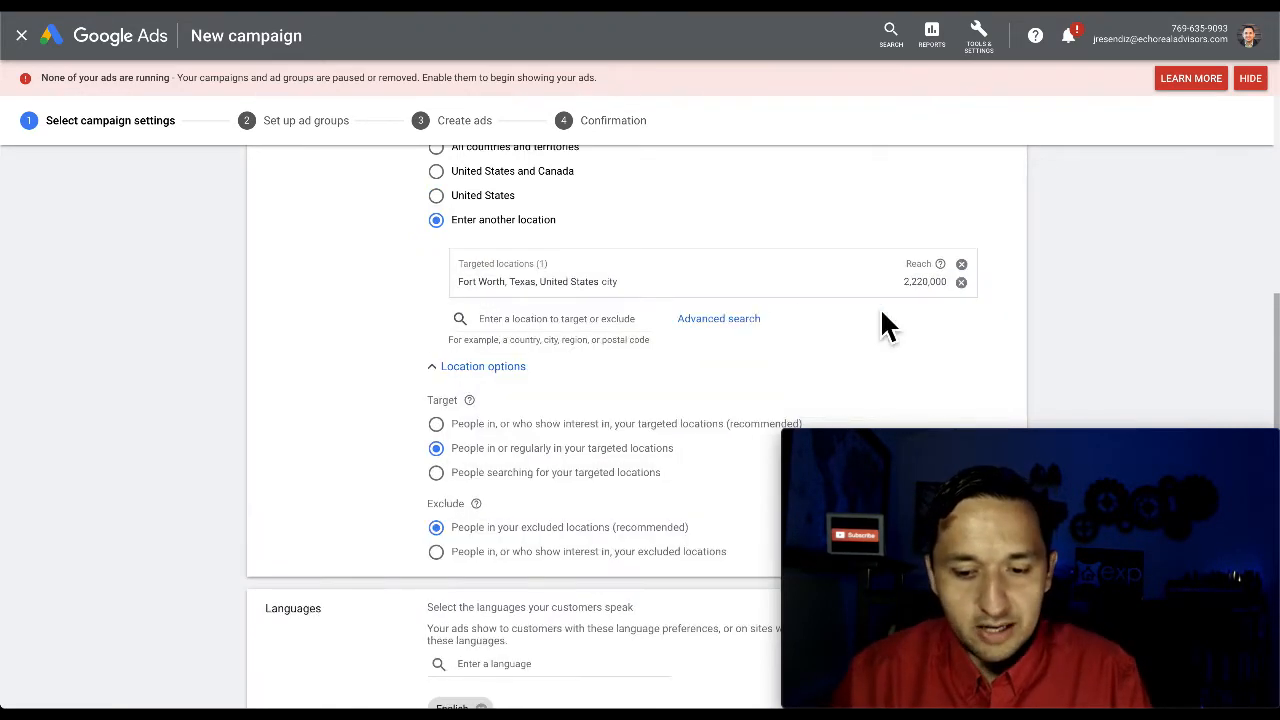
- Browse the campaign's audiences and add Homeowners from the Homeownership Status detailed demographics
scroll(601, 399, down, 1)
scroll(601, 404, down, 3)
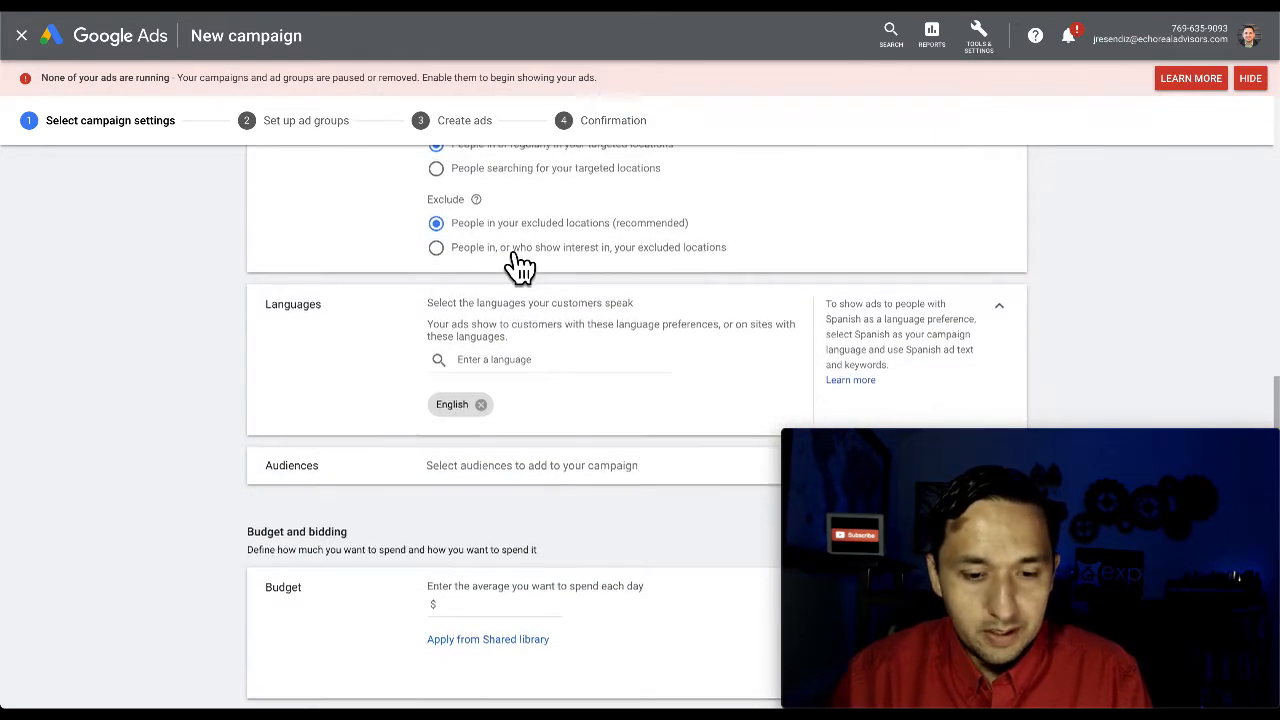
scroll(509, 266, down, 1)
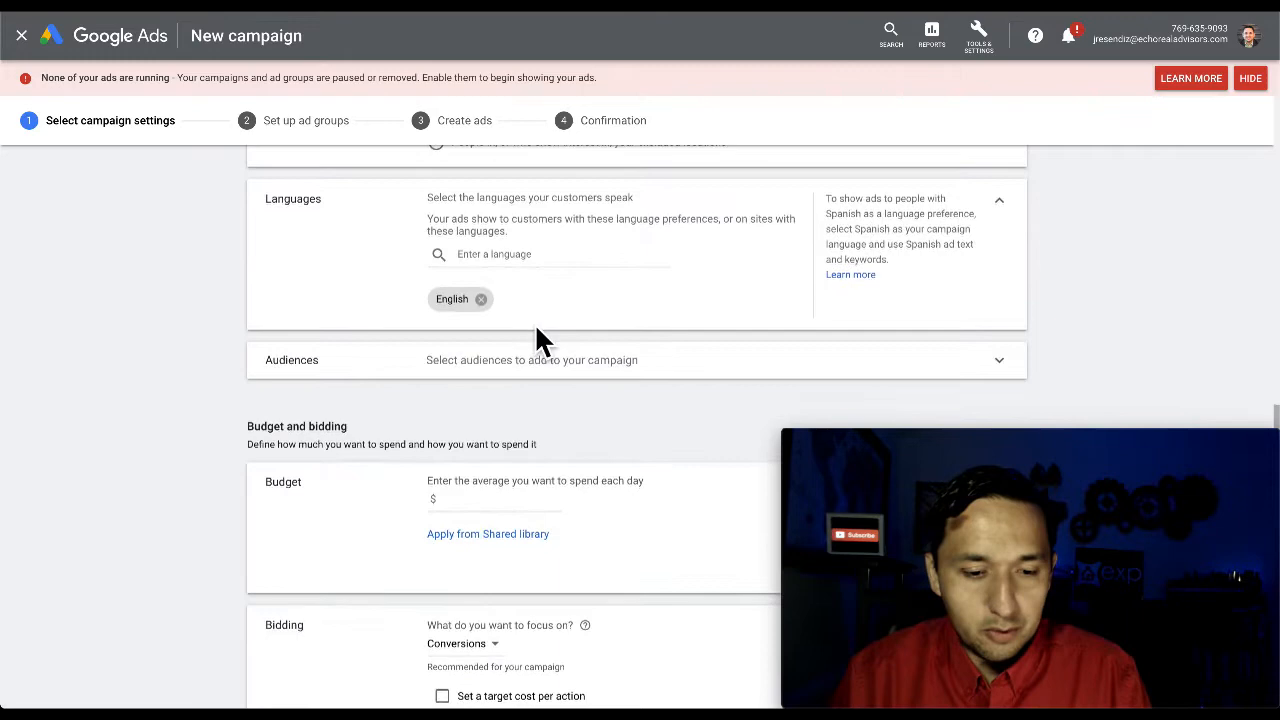
scroll(531, 340, down, 1)
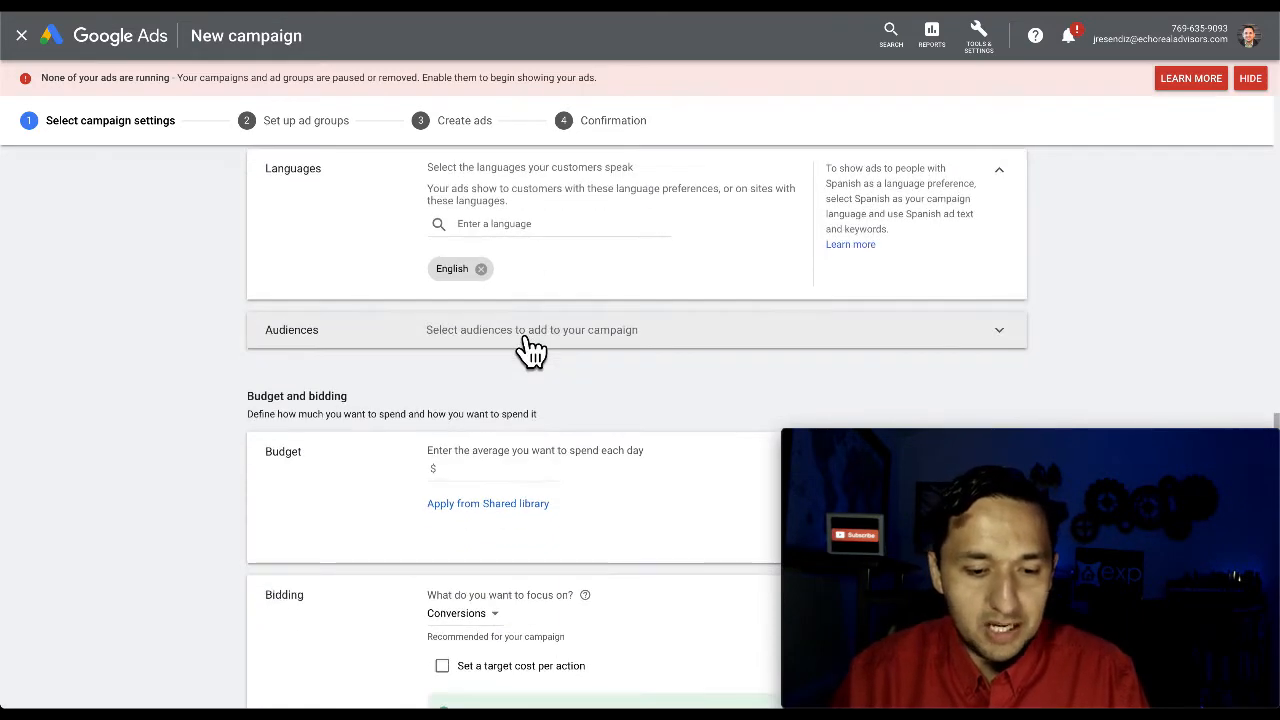
scroll(531, 345, down, 1)
click(530, 316)
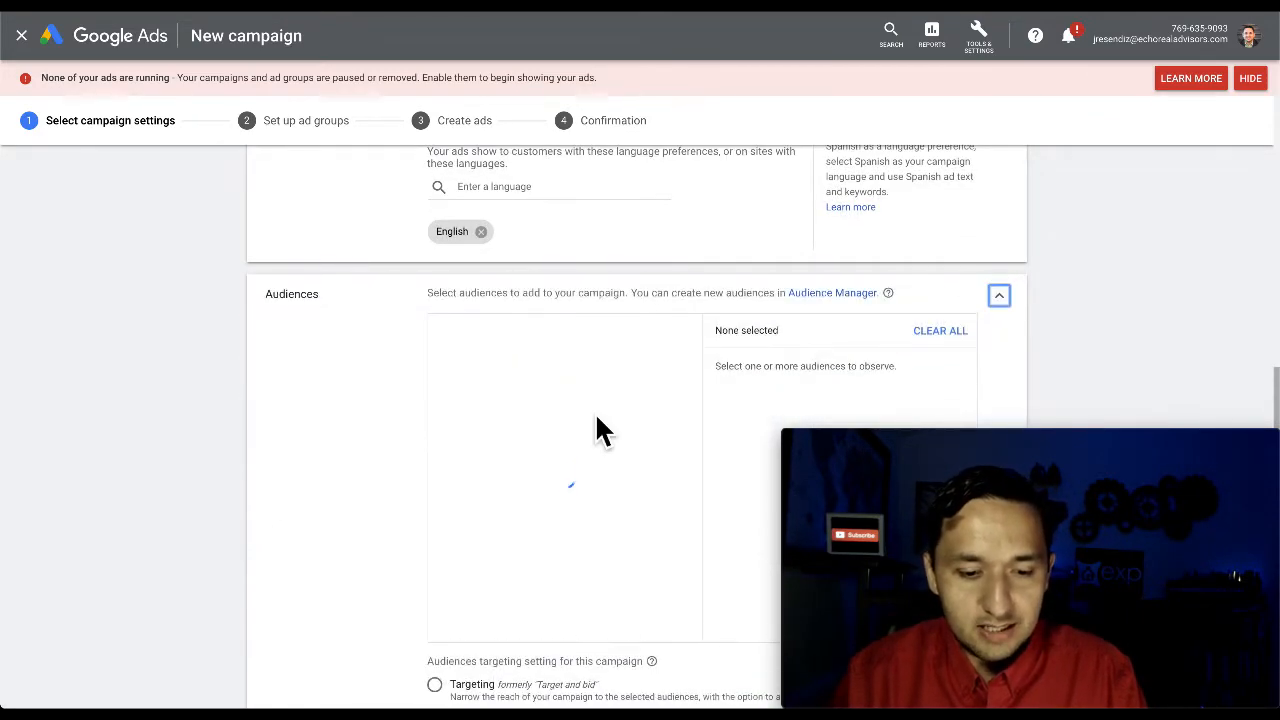
click(632, 338)
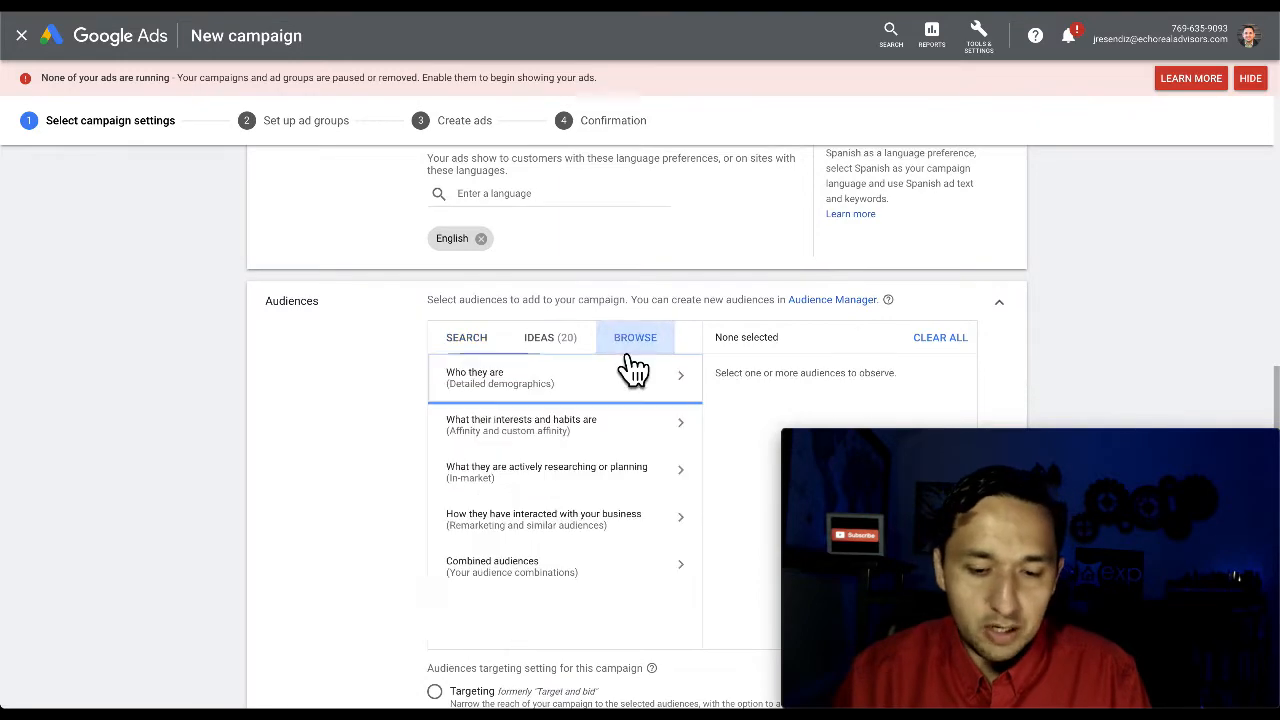
scroll(380, 449, down, 1)
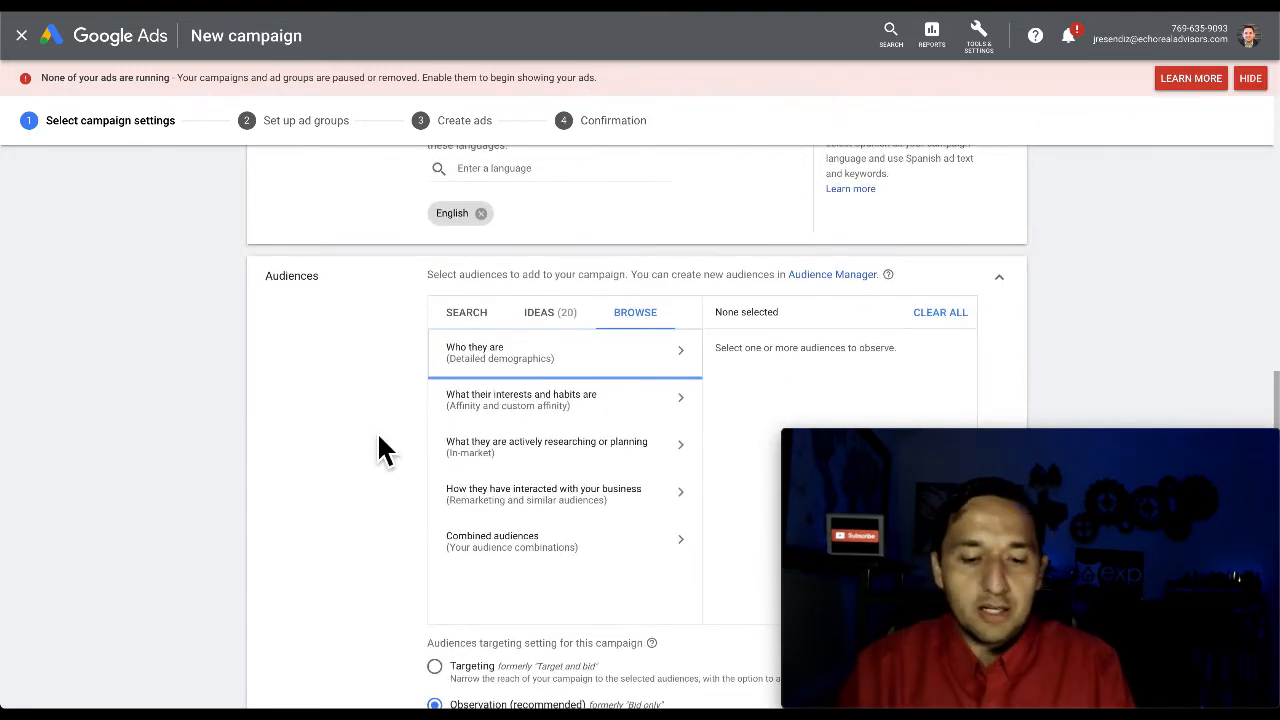
click(488, 368)
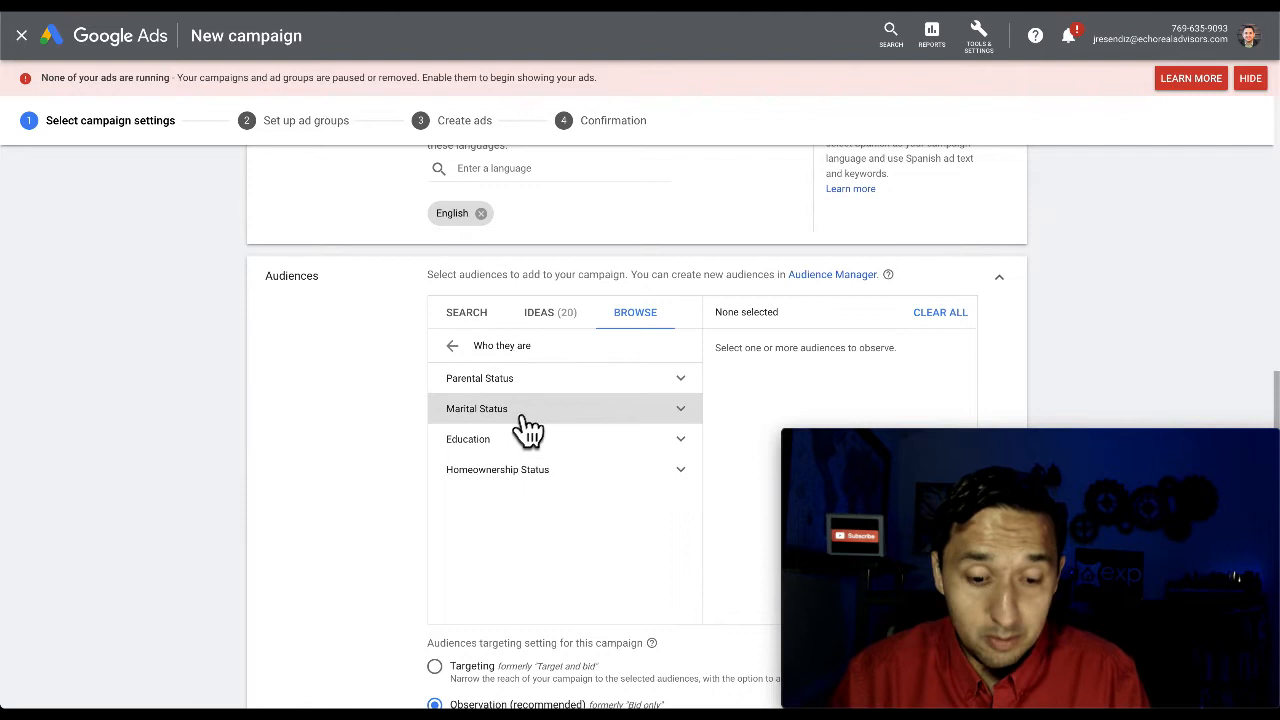
click(624, 470)
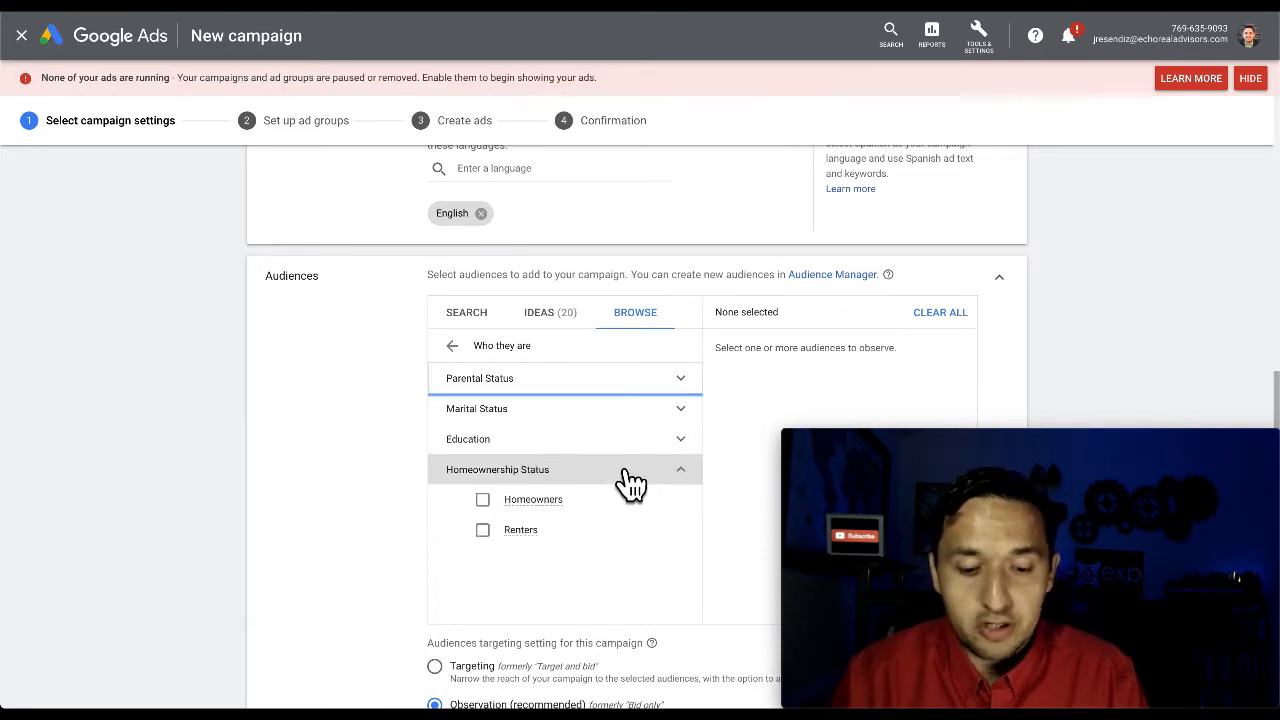
mouse_move(545, 513)
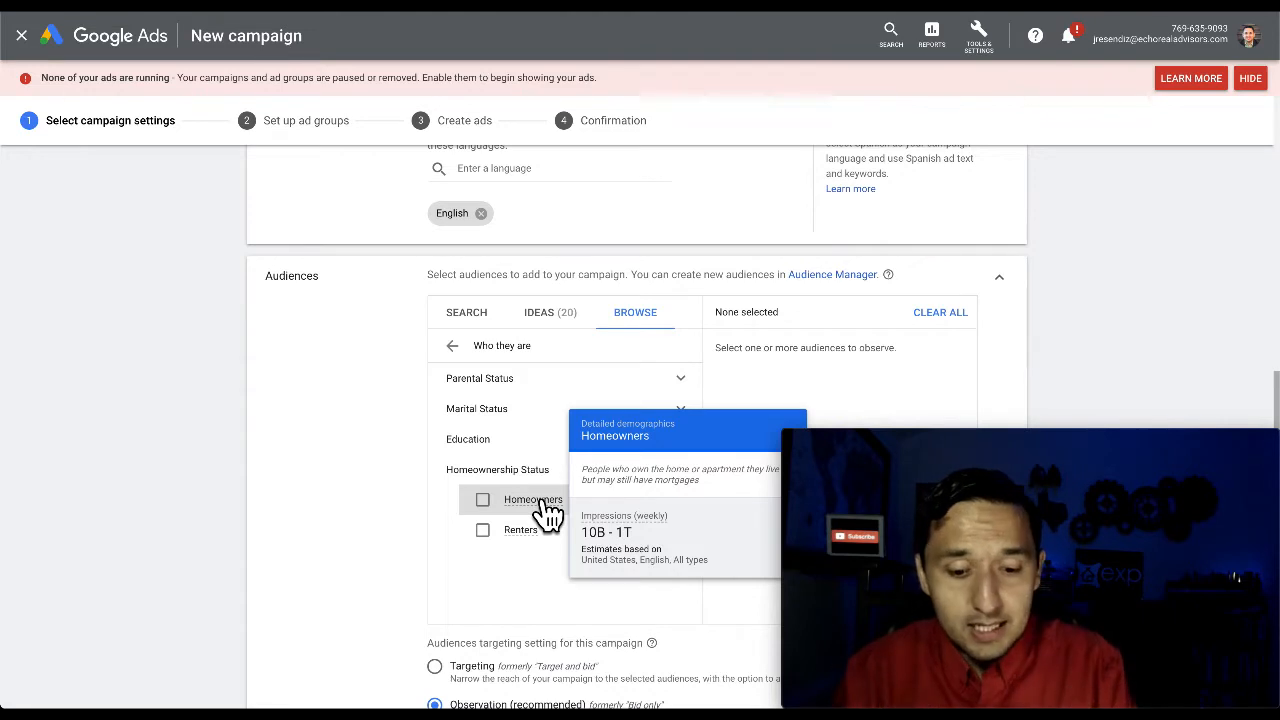
click(547, 511)
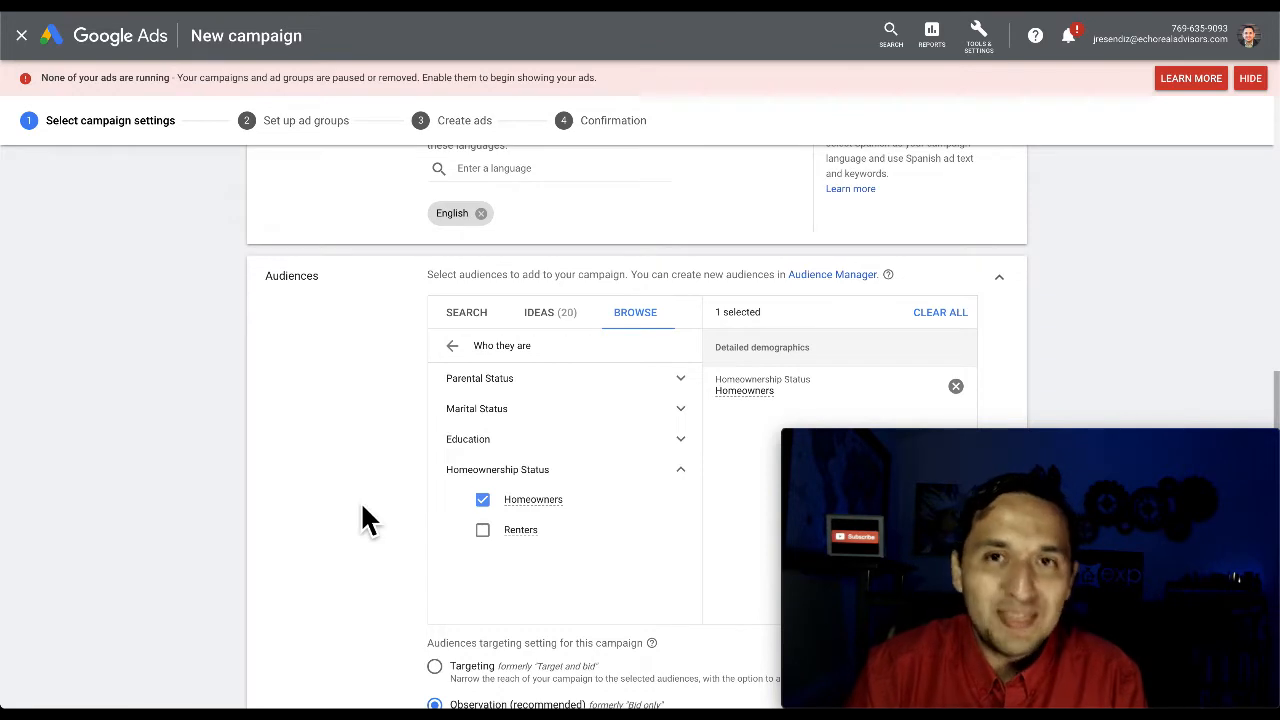
- Examine the affinity audiences, including the Technology interests, and return to the list of audience categories
click(452, 348)
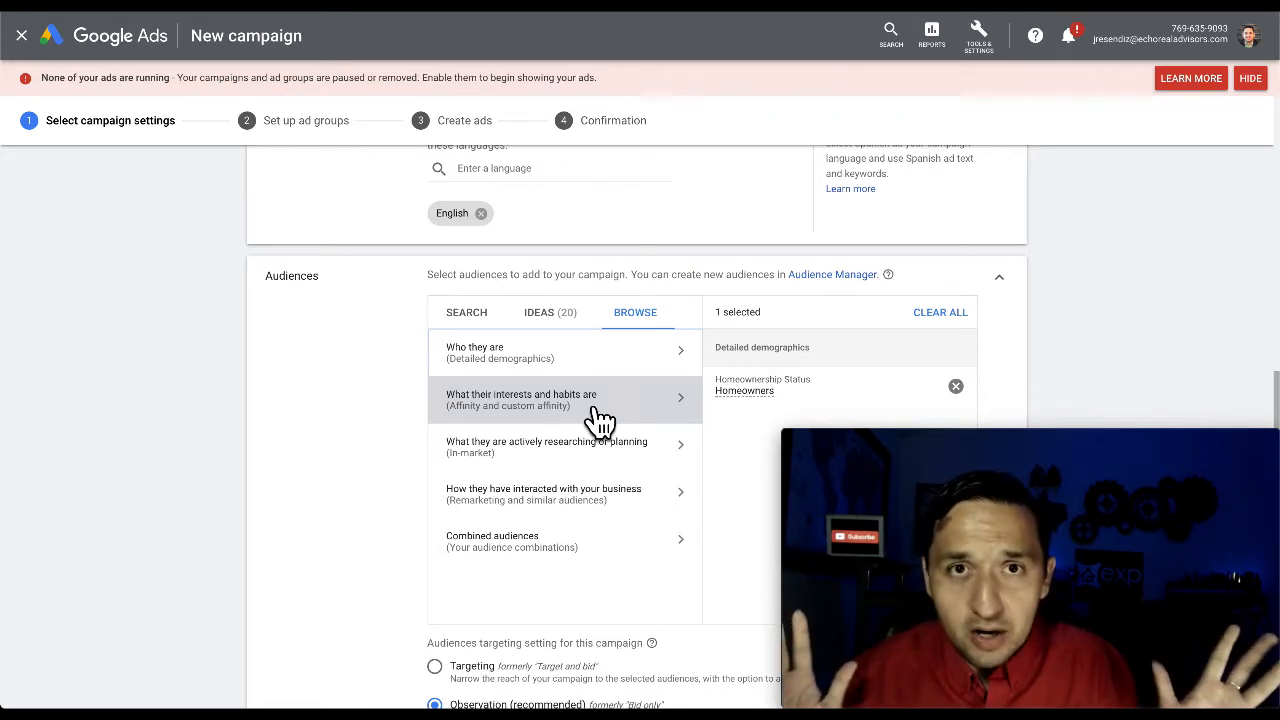
click(463, 415)
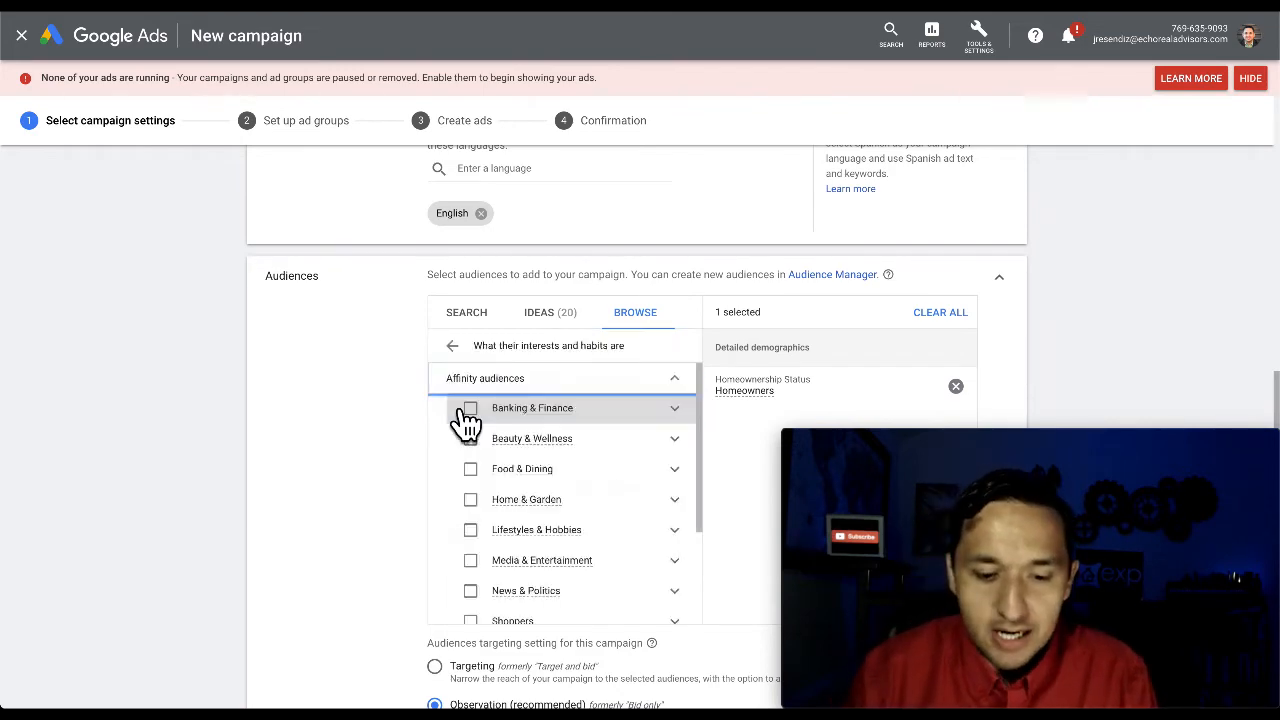
scroll(551, 488, down, 5)
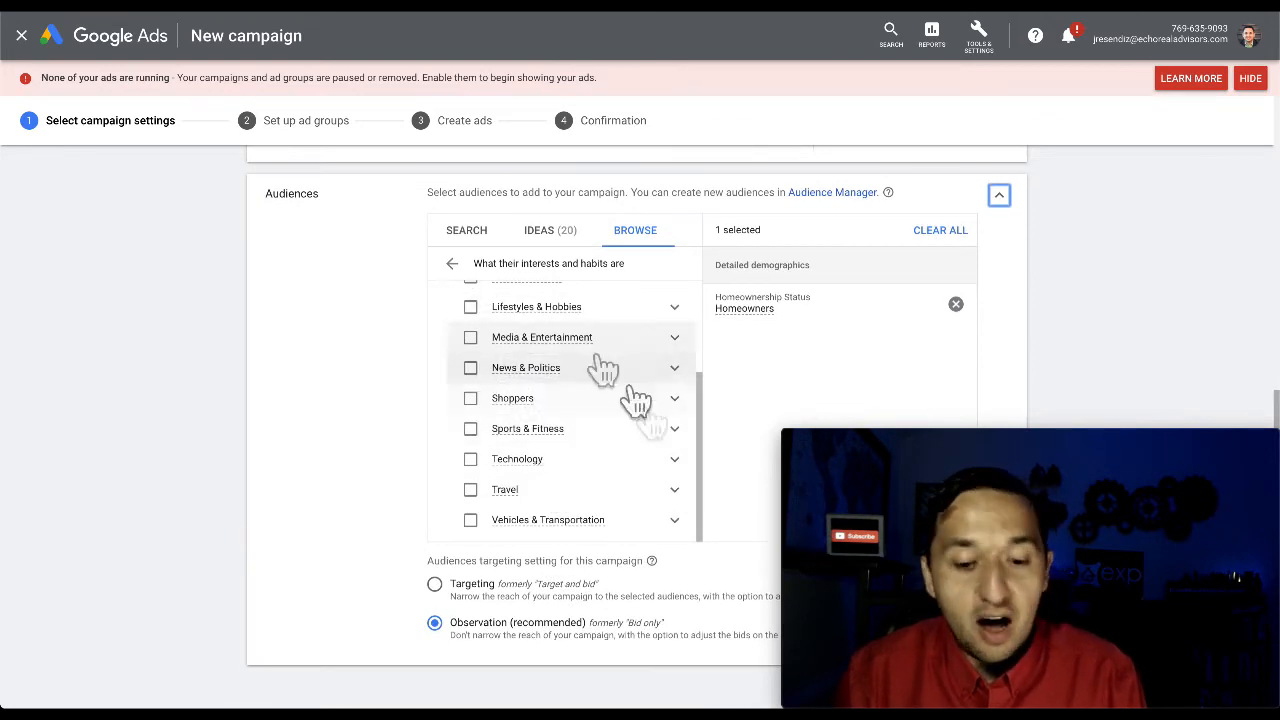
click(676, 461)
scroll(680, 471, down, 3)
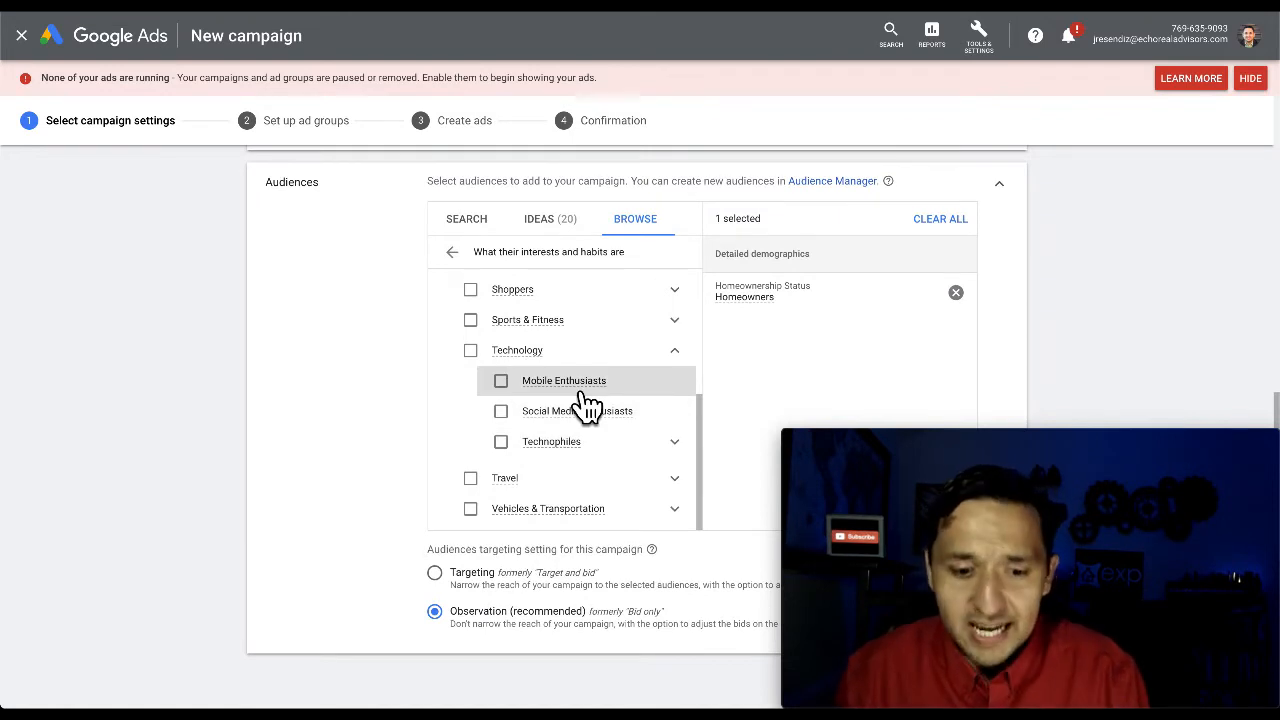
click(452, 252)
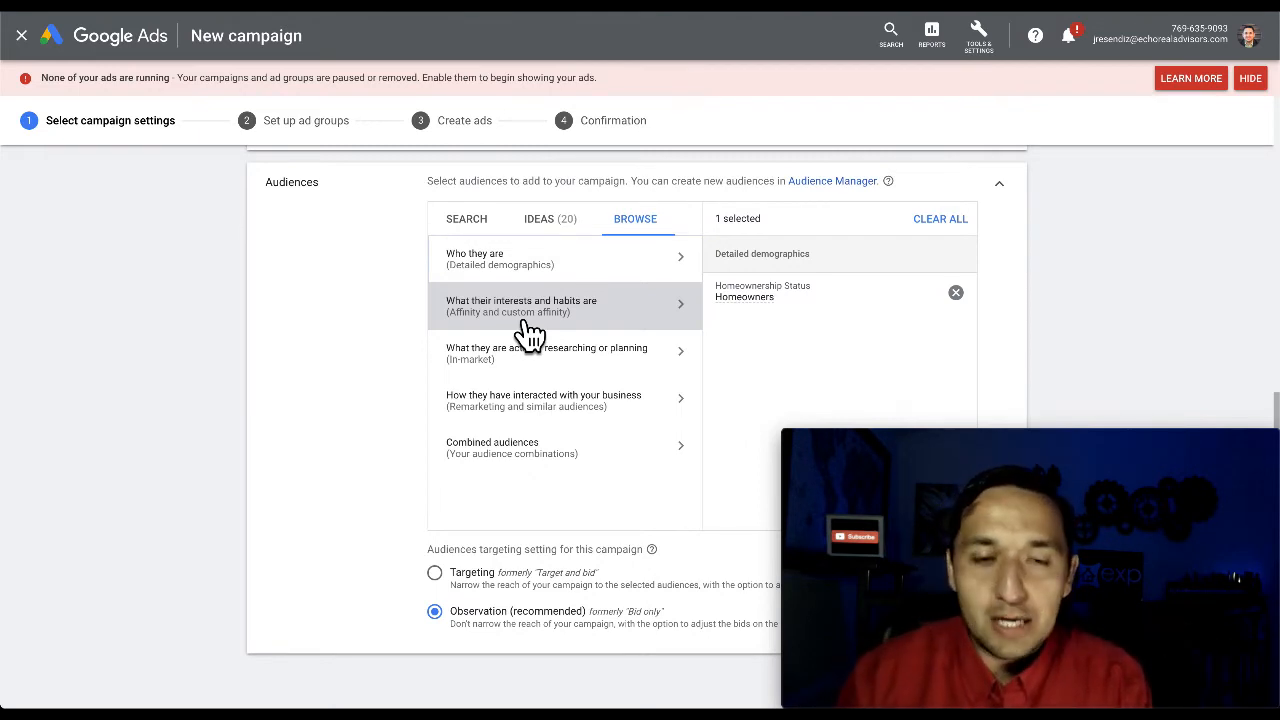
click(522, 322)
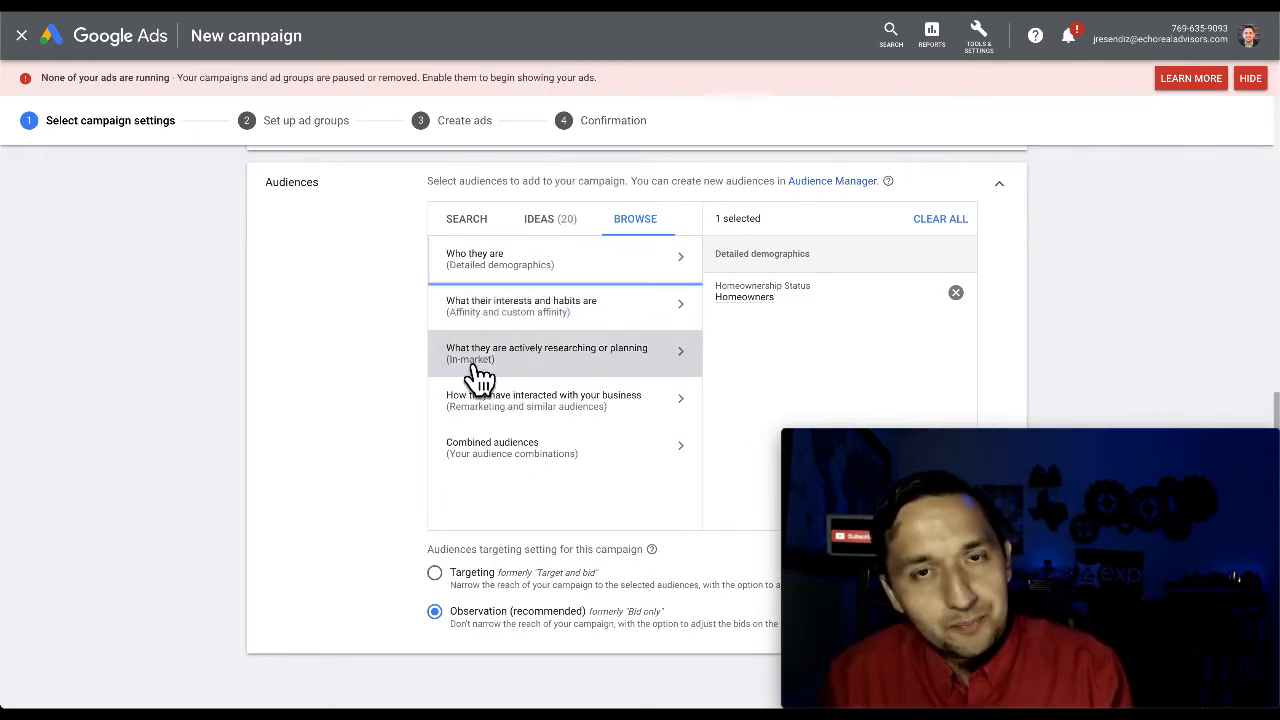
scroll(386, 420, down, 1)
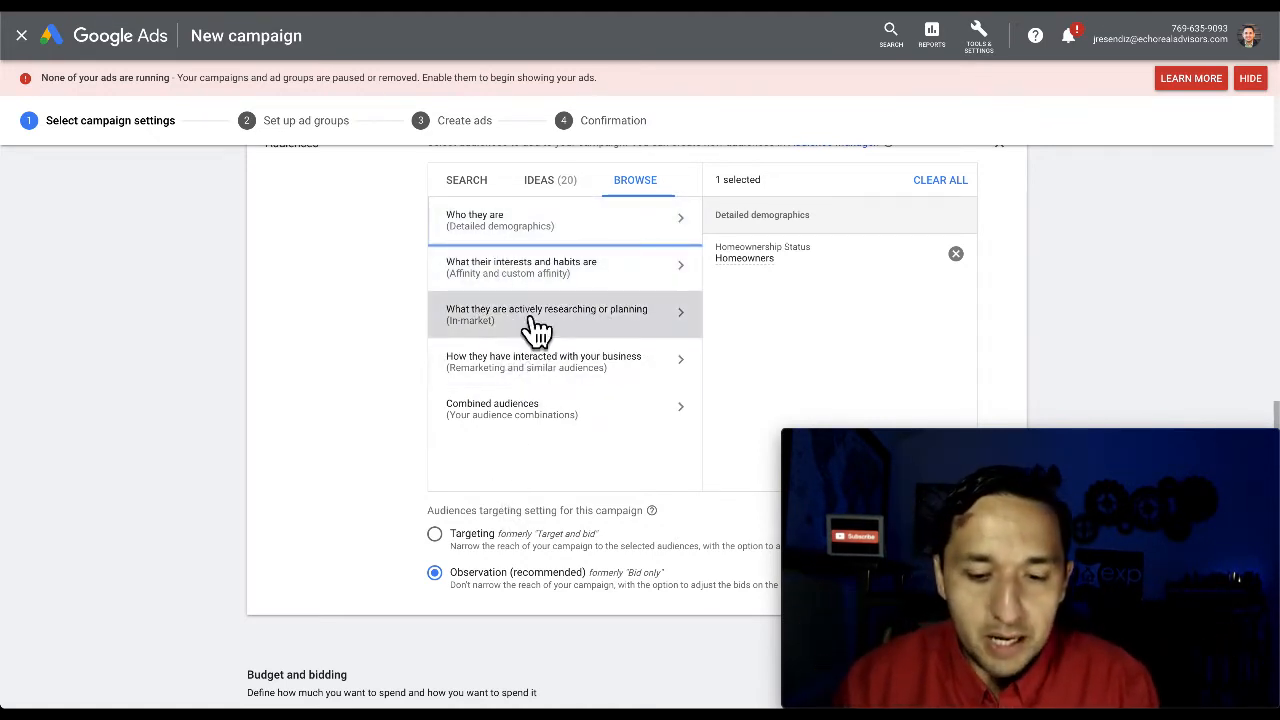
- Remove the Homeowners audience and add it back from the Homeownership Status demographics
click(957, 256)
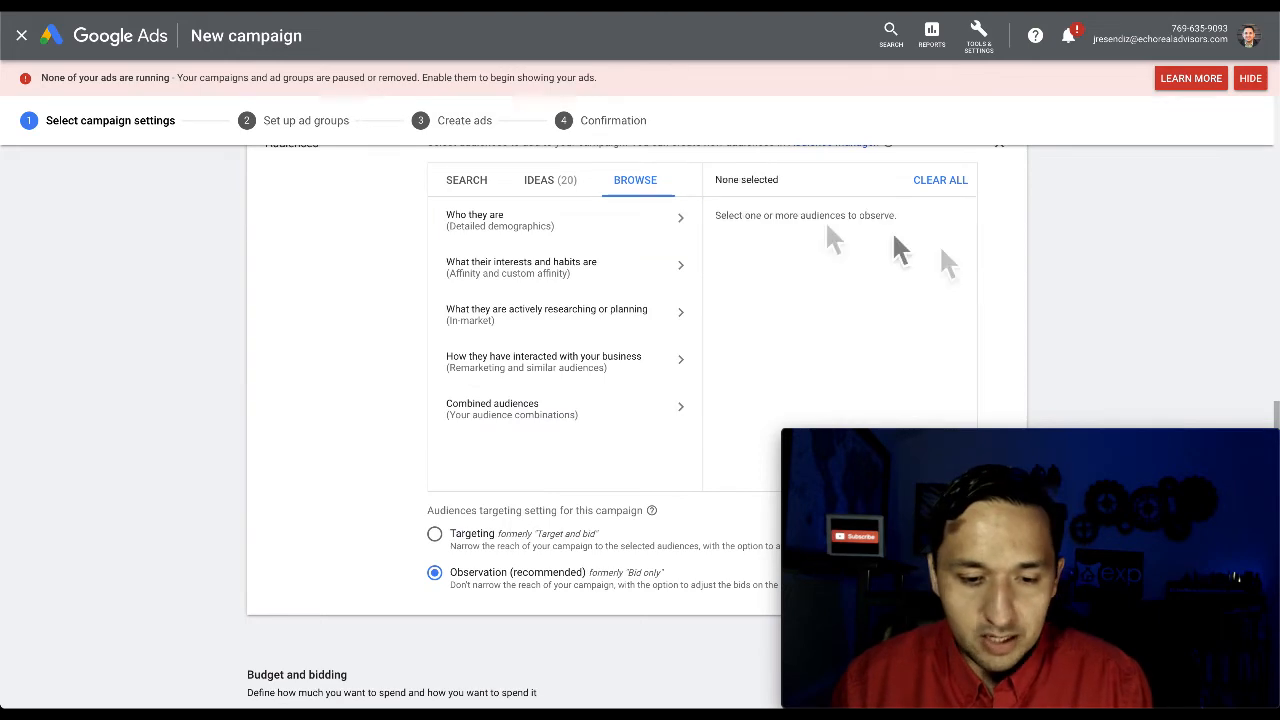
scroll(486, 190, up, 2)
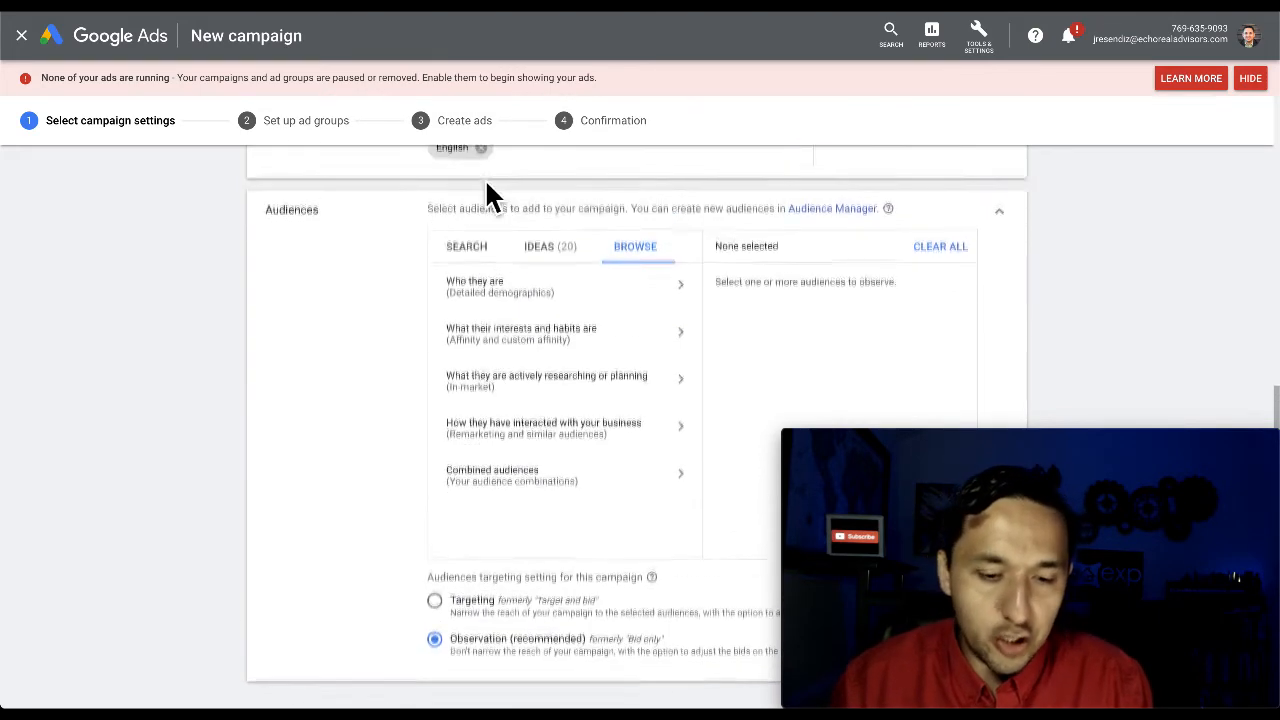
click(486, 294)
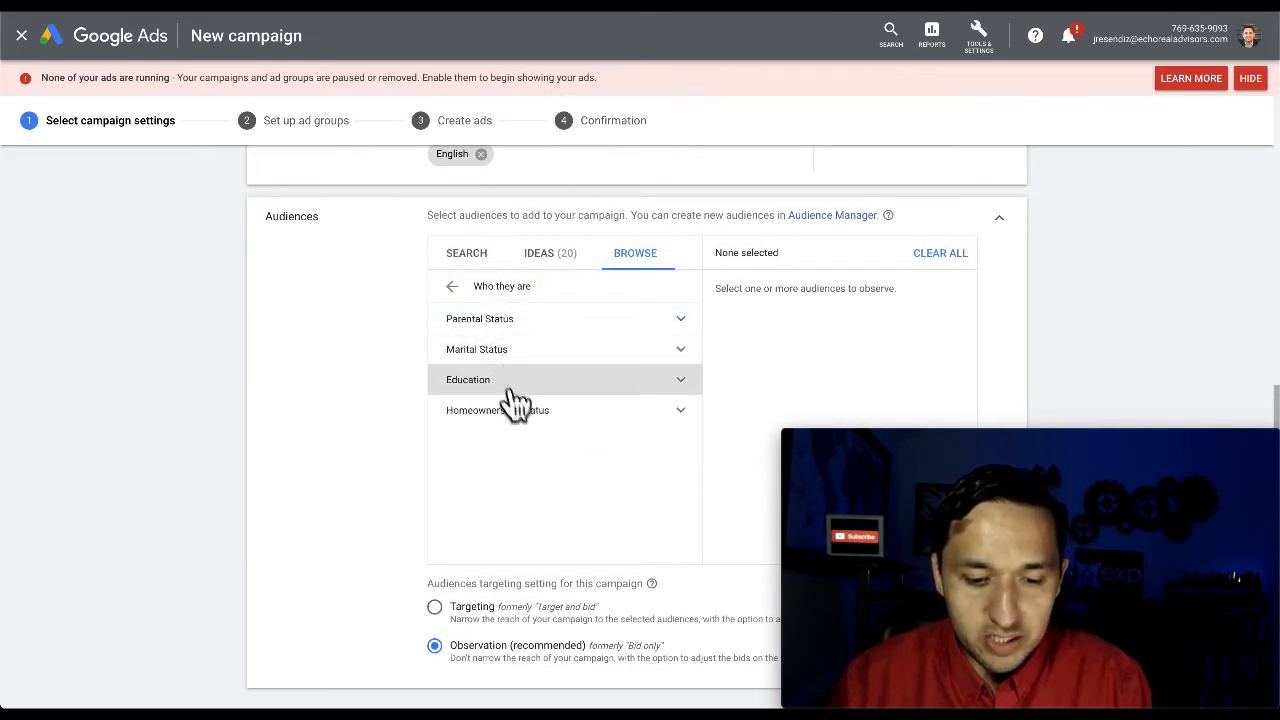
click(514, 412)
click(482, 440)
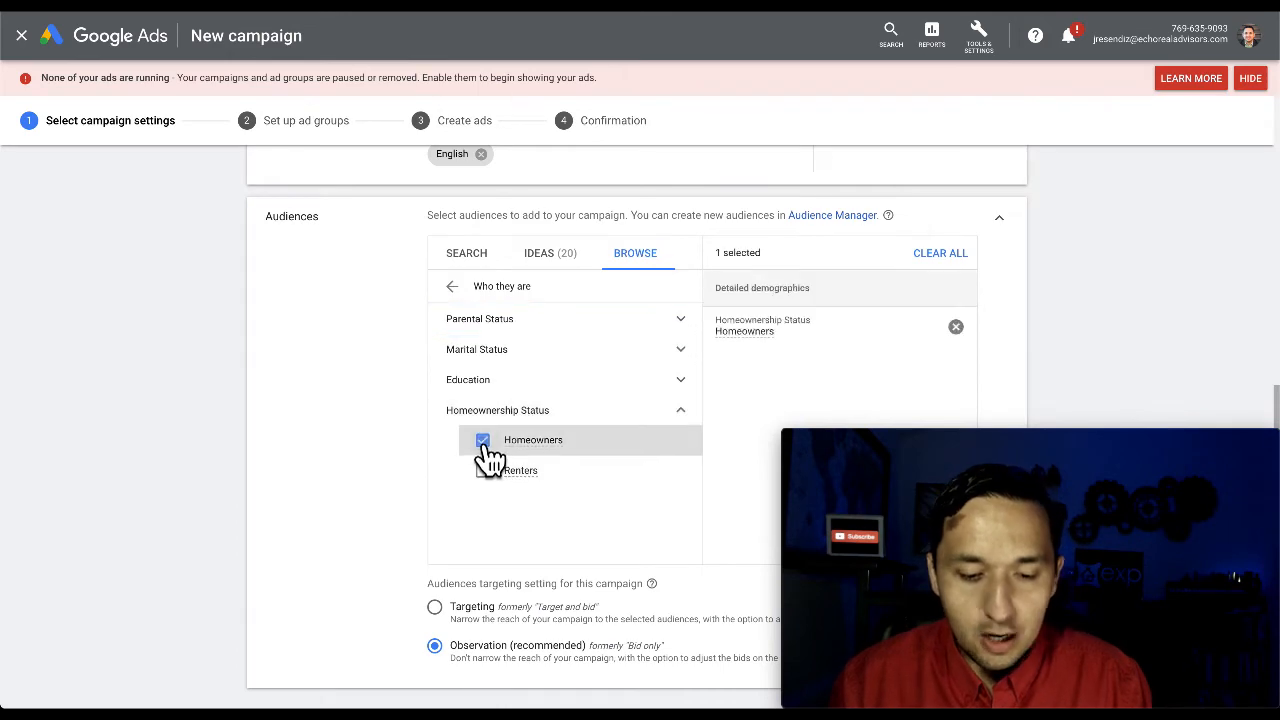
click(453, 286)
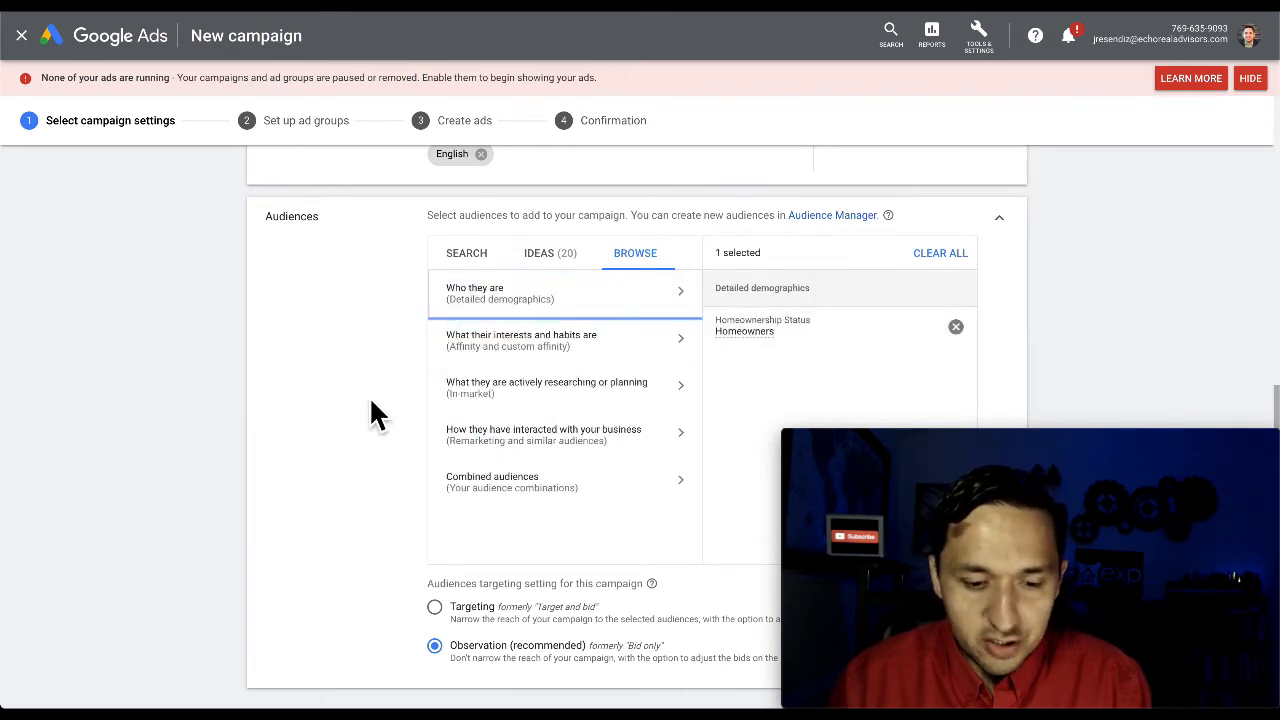
- Set the campaign's average daily budget to $100 and review the bidding settings
scroll(371, 414, down, 4)
scroll(371, 370, down, 2)
click(497, 300)
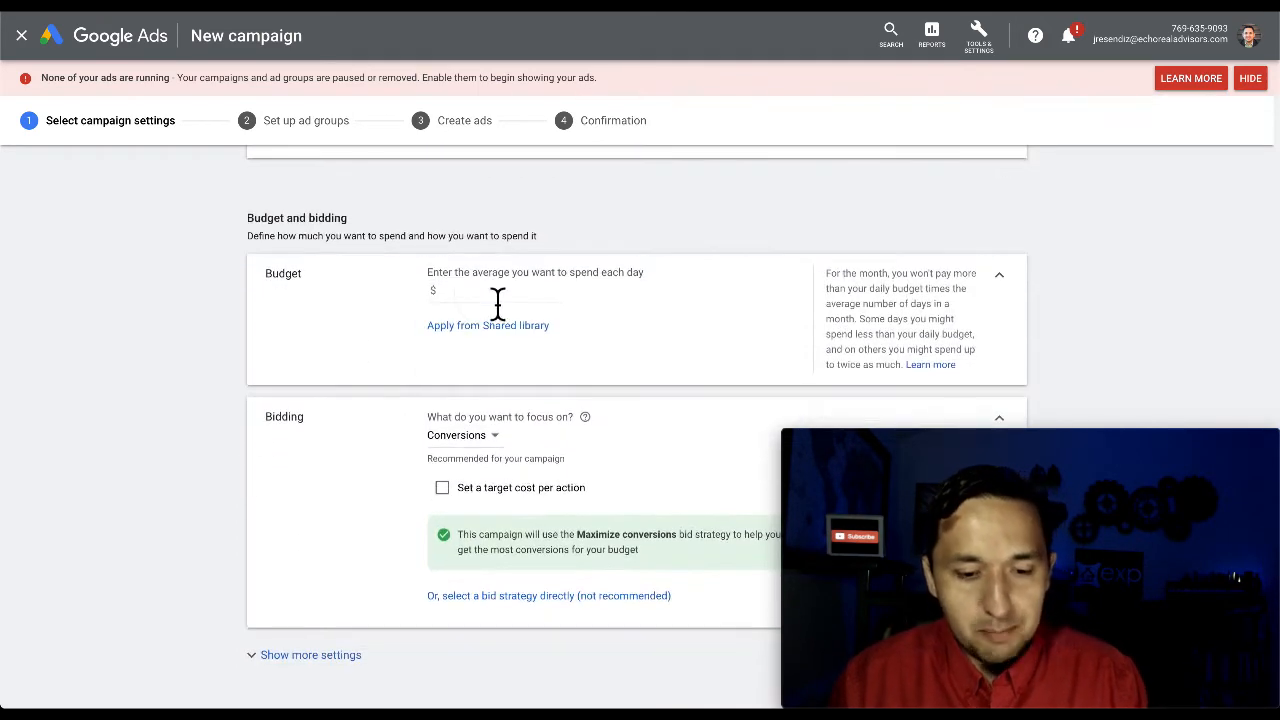
text(100)
click(375, 322)
scroll(378, 330, down, 1)
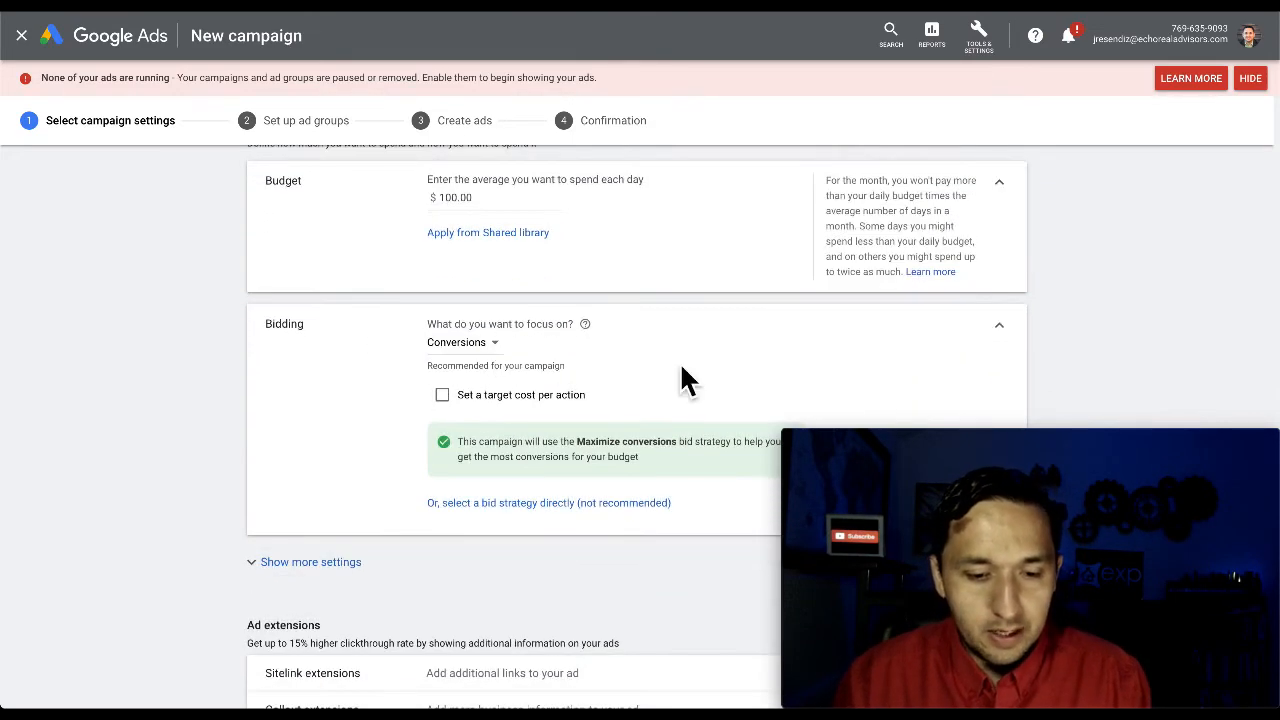
scroll(686, 378, up, 1)
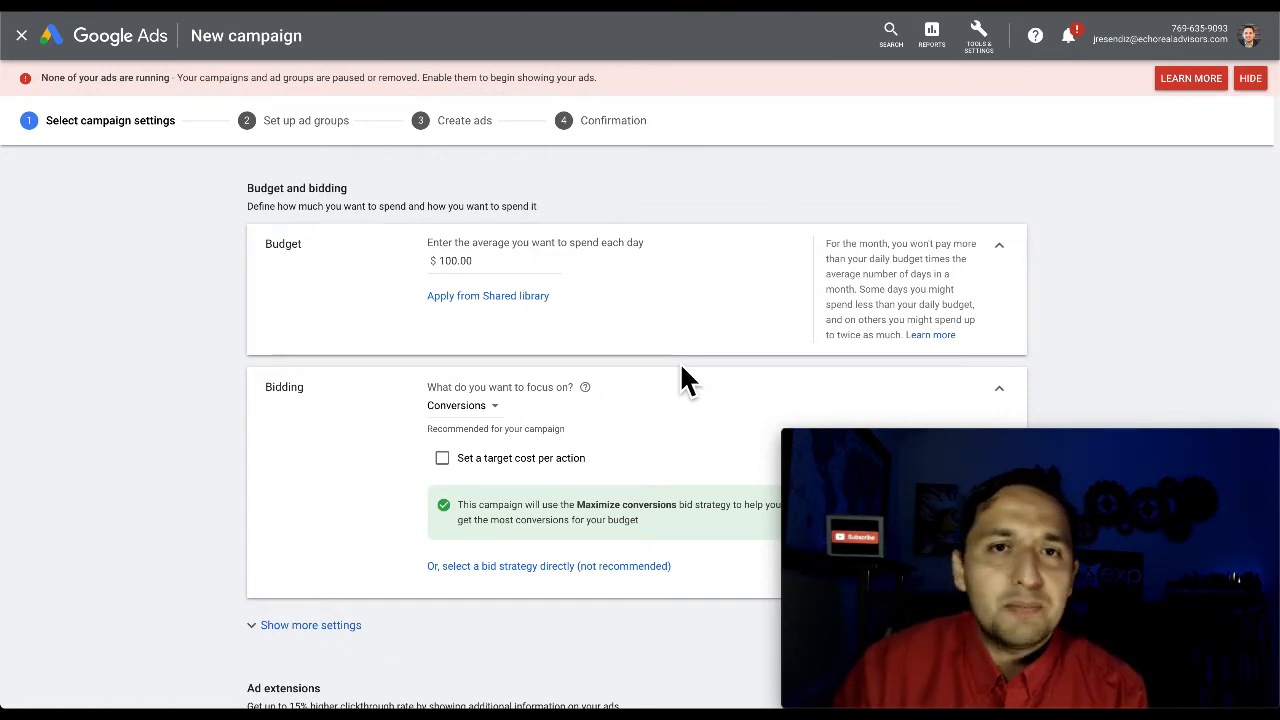
- Set the campaign's bidding focus to Clicks
scroll(682, 368, down, 2)
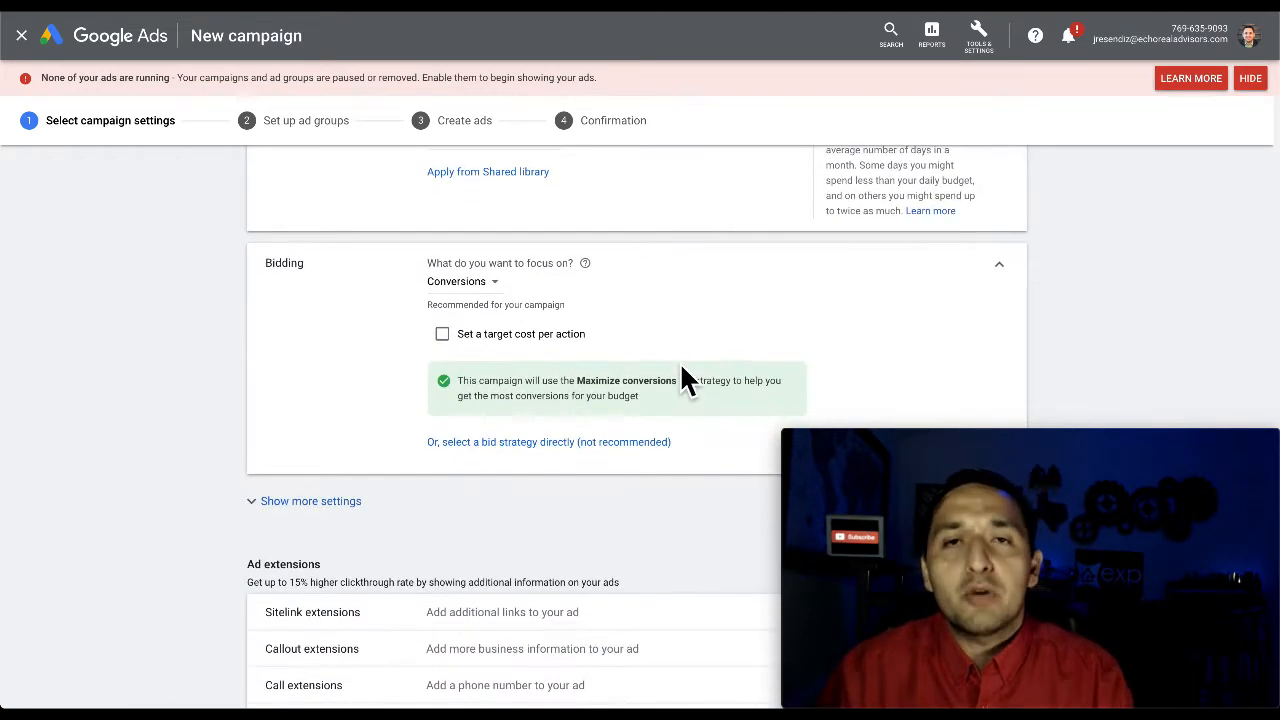
click(478, 286)
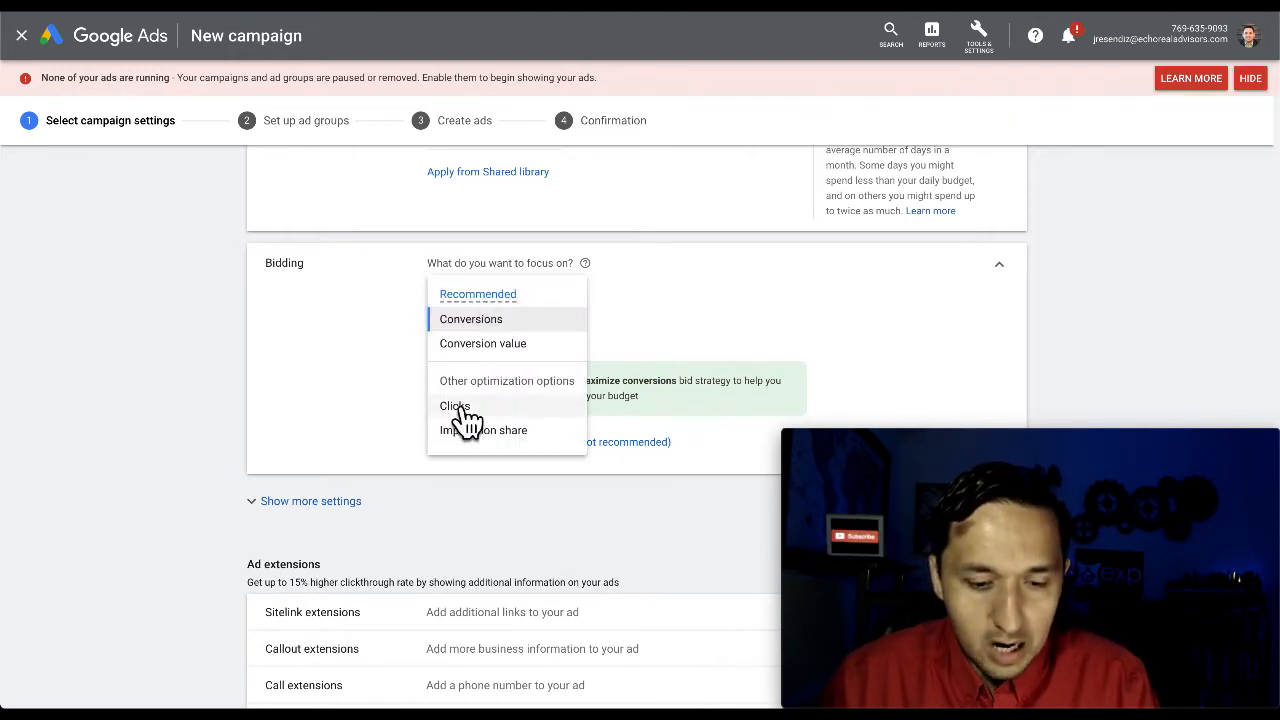
scroll(468, 420, up, 5)
scroll(405, 390, down, 5)
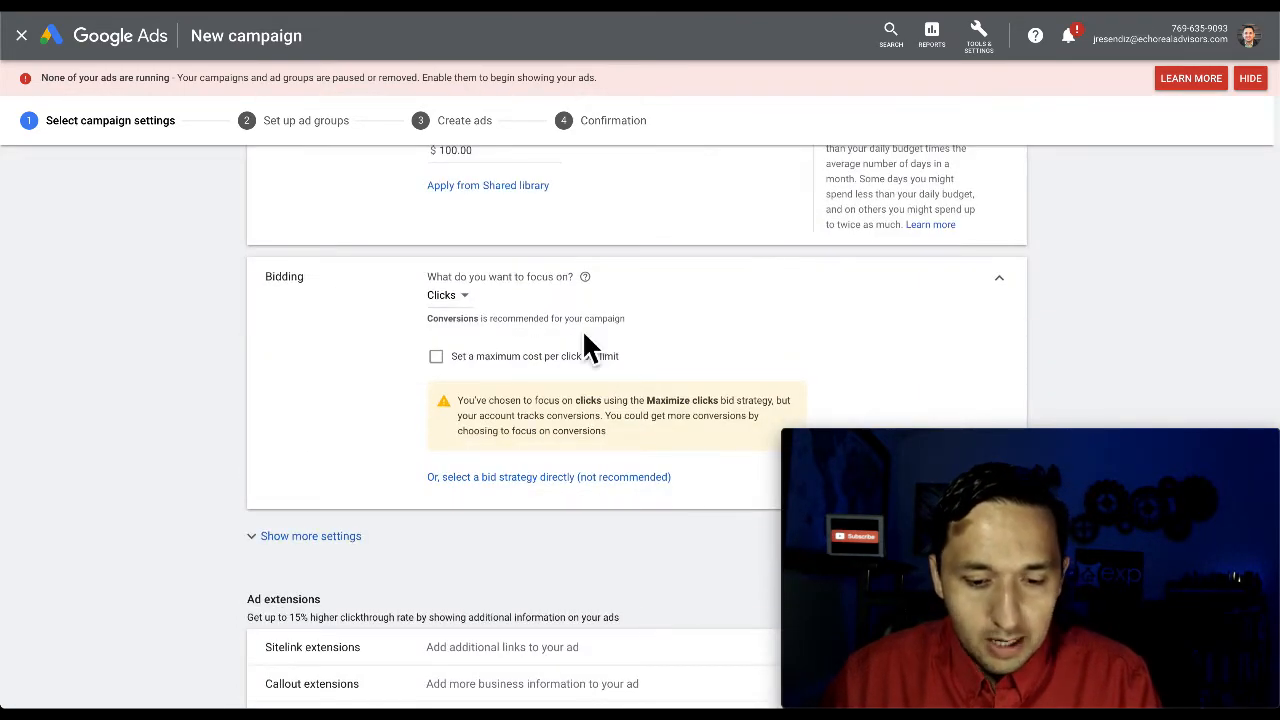
scroll(586, 343, down, 1)
click(452, 266)
click(309, 360)
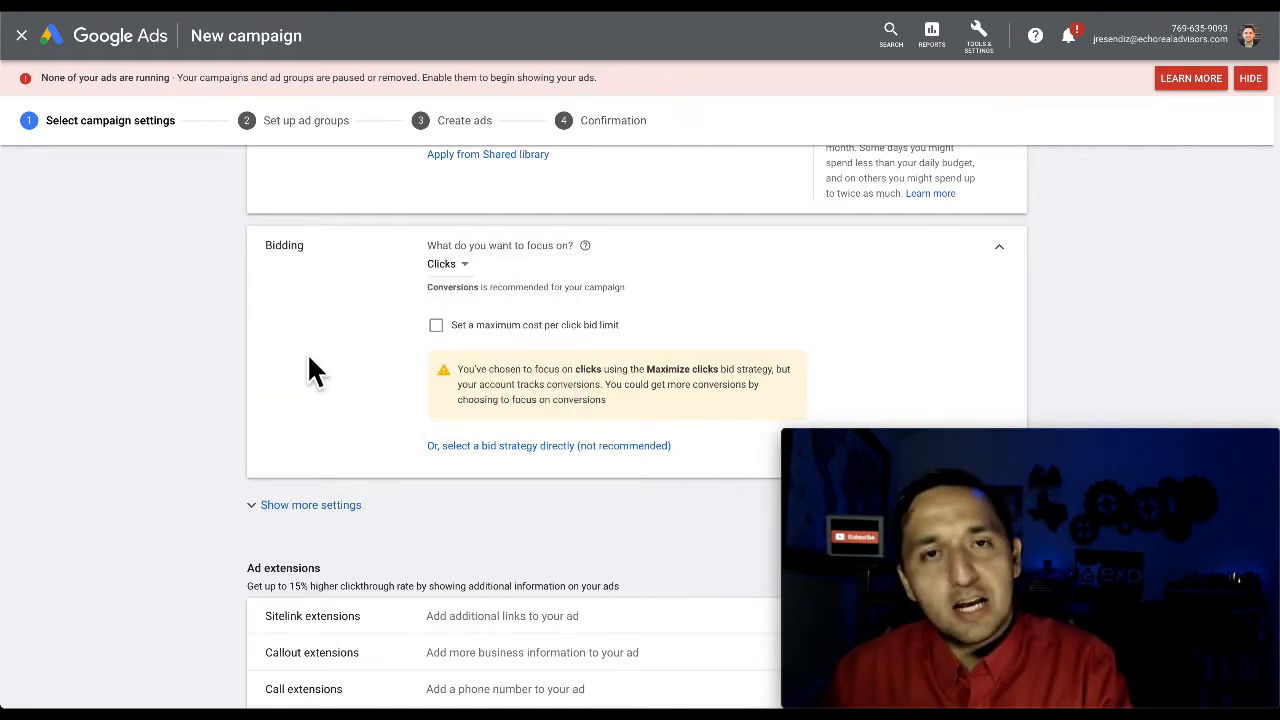
- Look through the account tools and the available bidding focus options, keeping Clicks selected
click(992, 44)
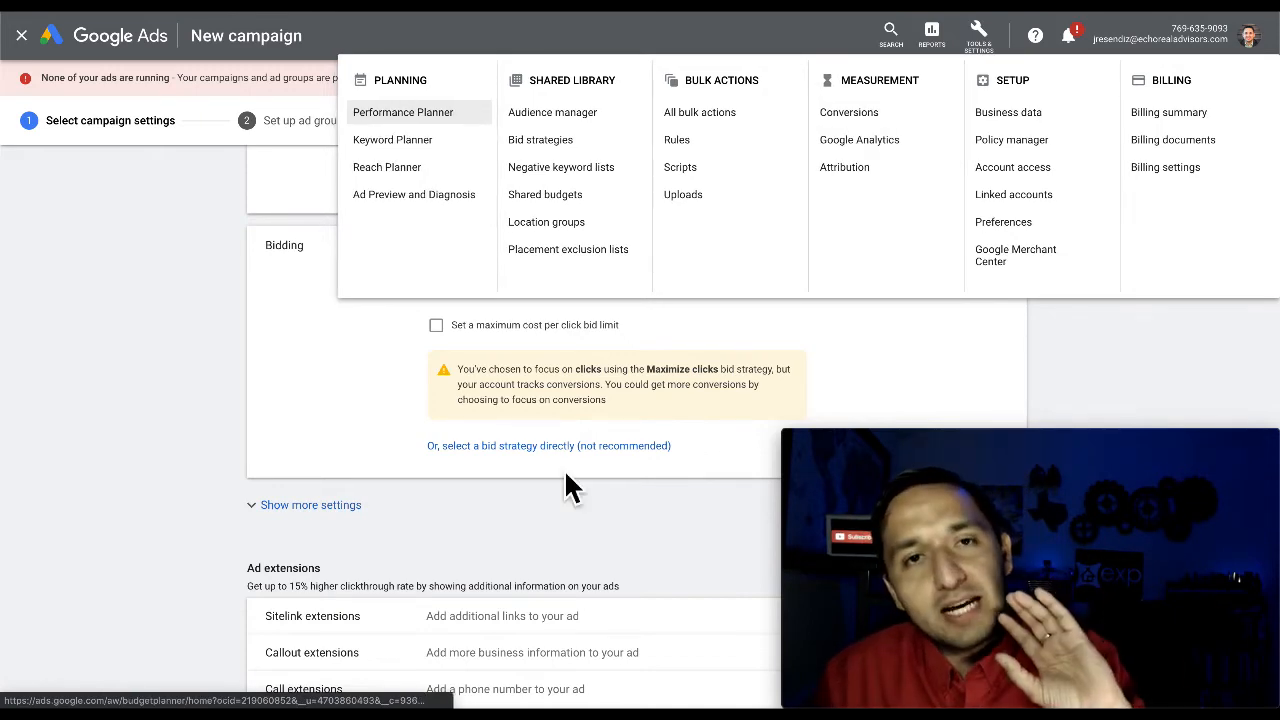
click(312, 430)
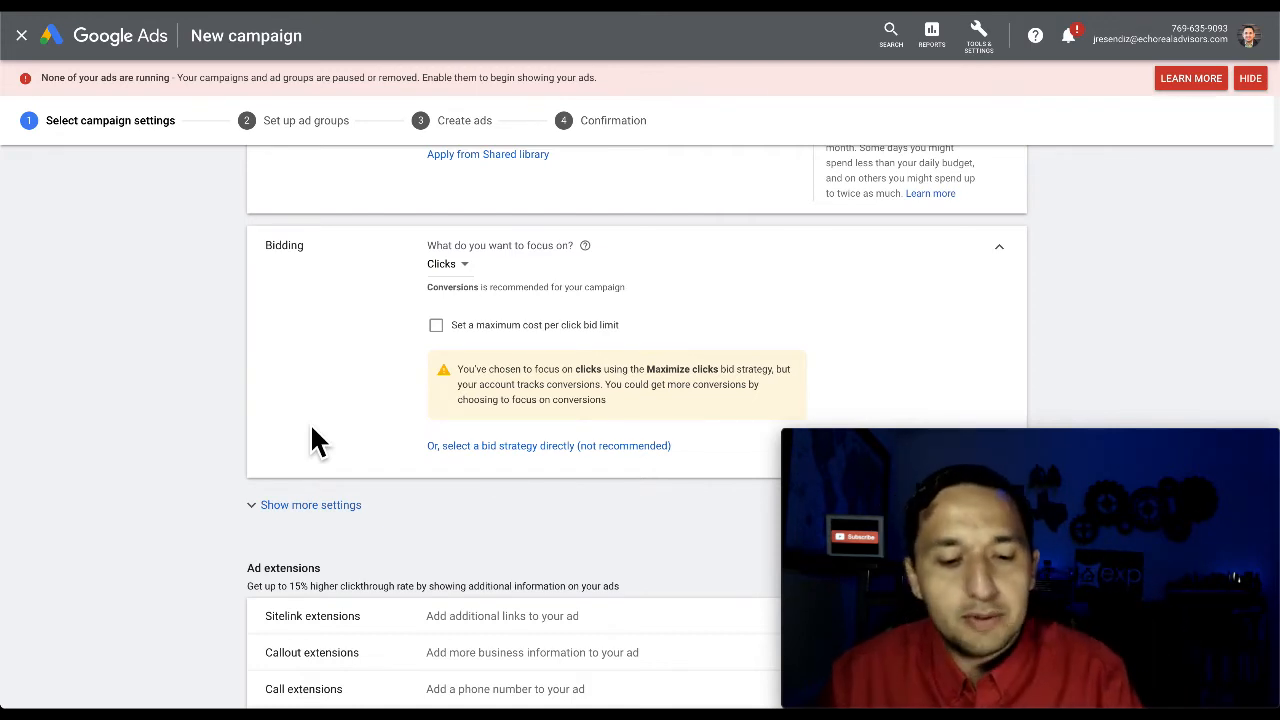
scroll(507, 273, up, 1)
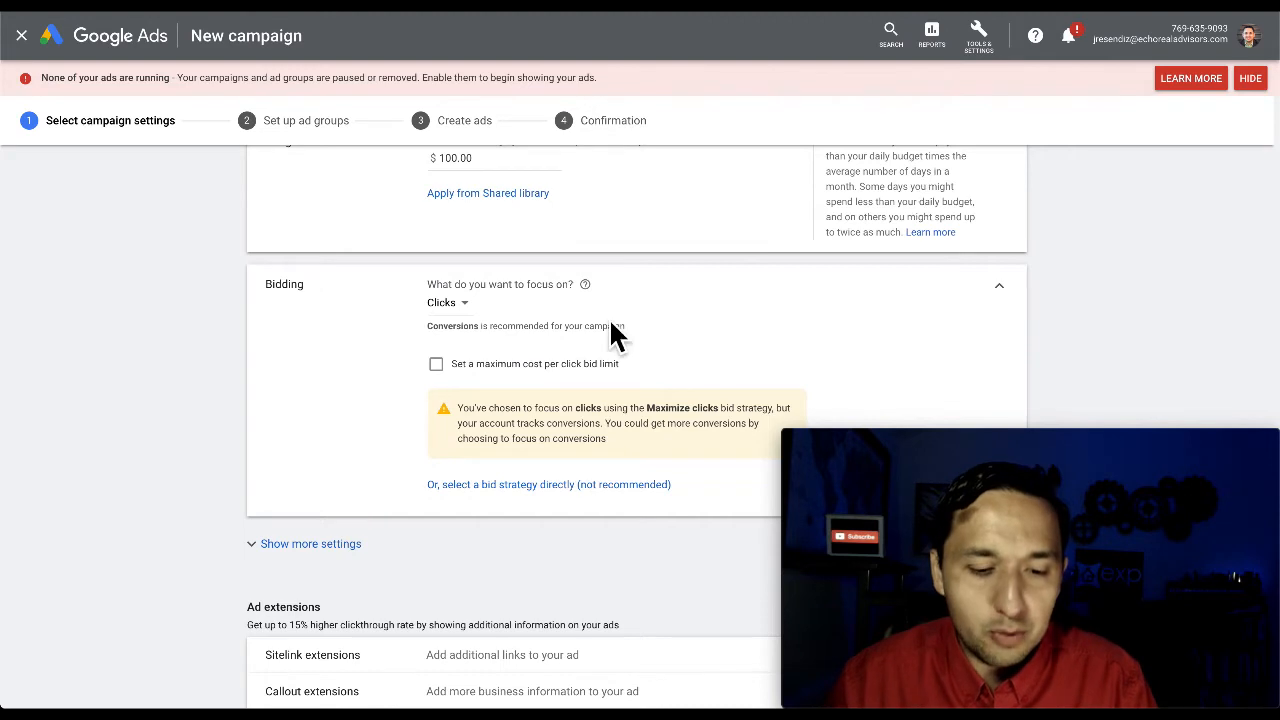
scroll(614, 334, down, 1)
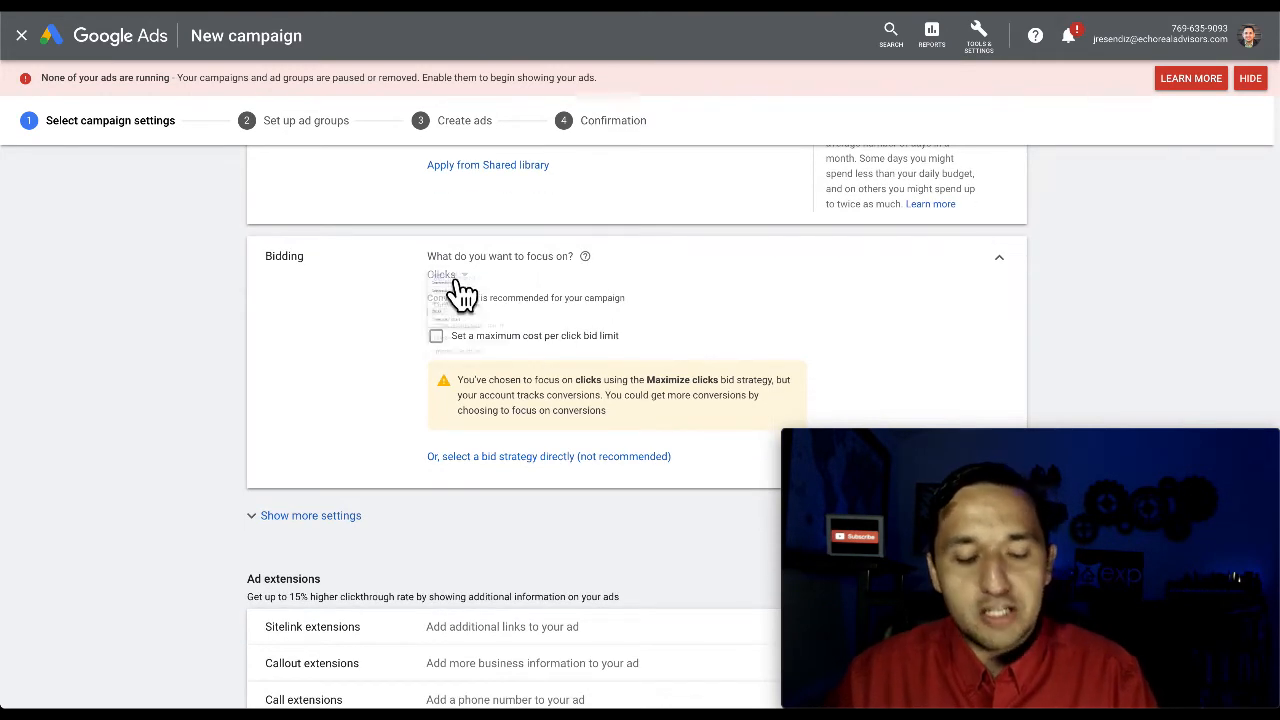
click(453, 288)
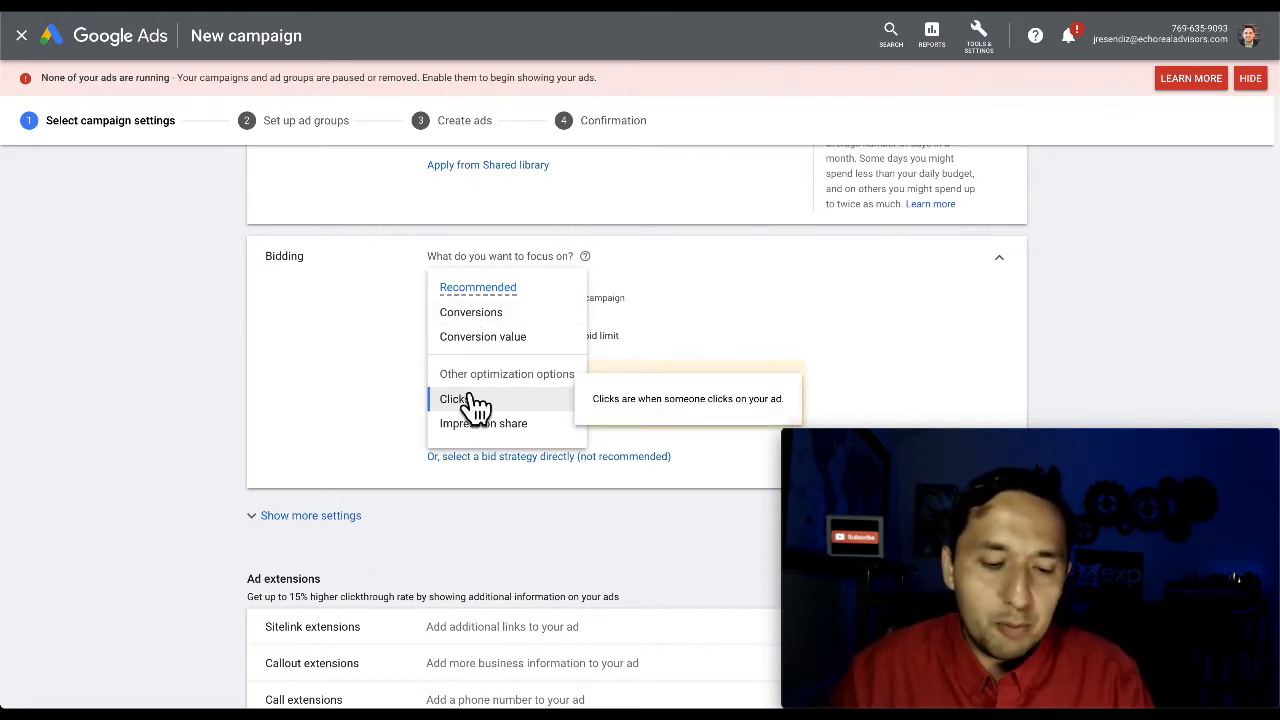
click(740, 305)
- Examine the additional campaign settings for conversions, ad schedule and ad rotation, and collapse them again
scroll(740, 303, down, 2)
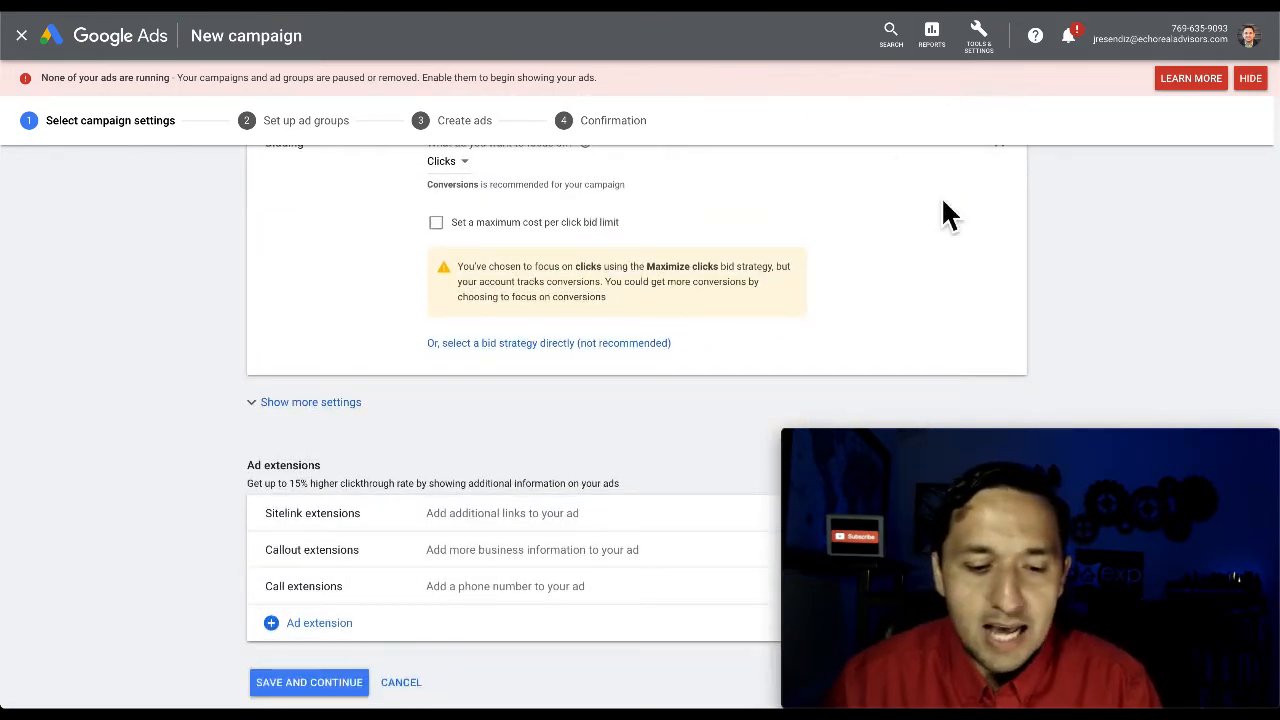
scroll(629, 329, down, 1)
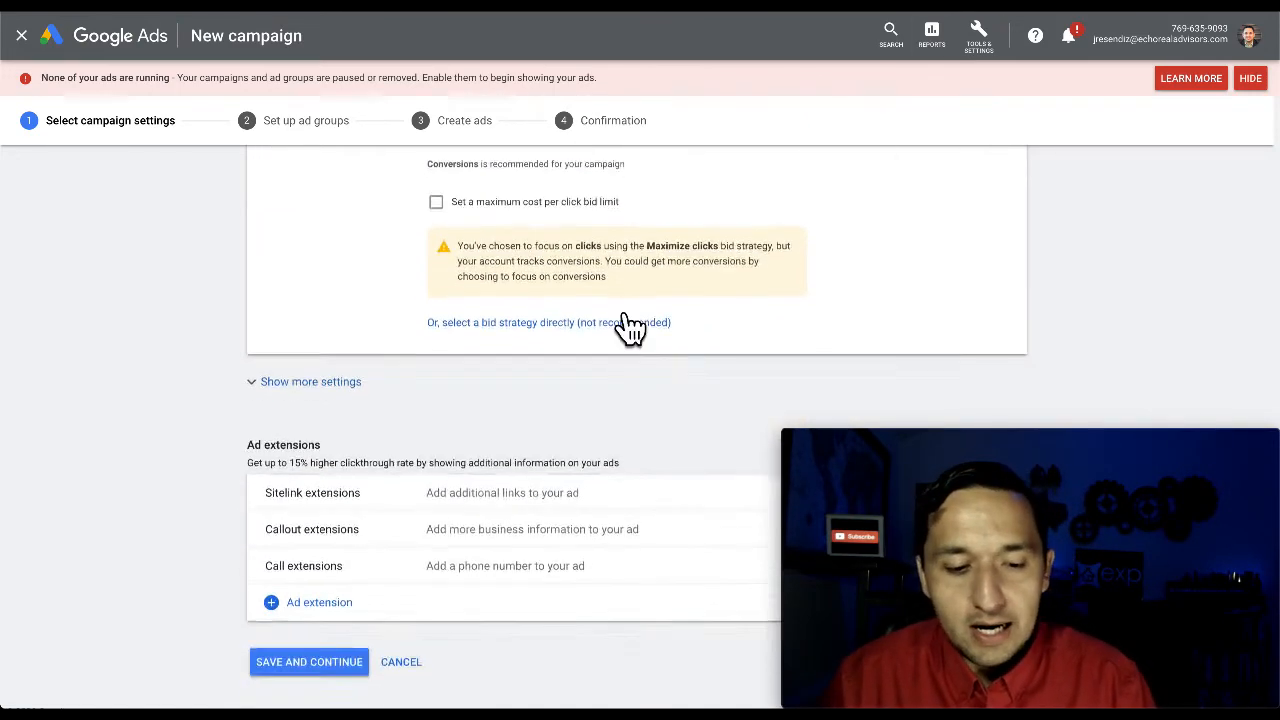
scroll(560, 290, up, 2)
scroll(598, 288, down, 2)
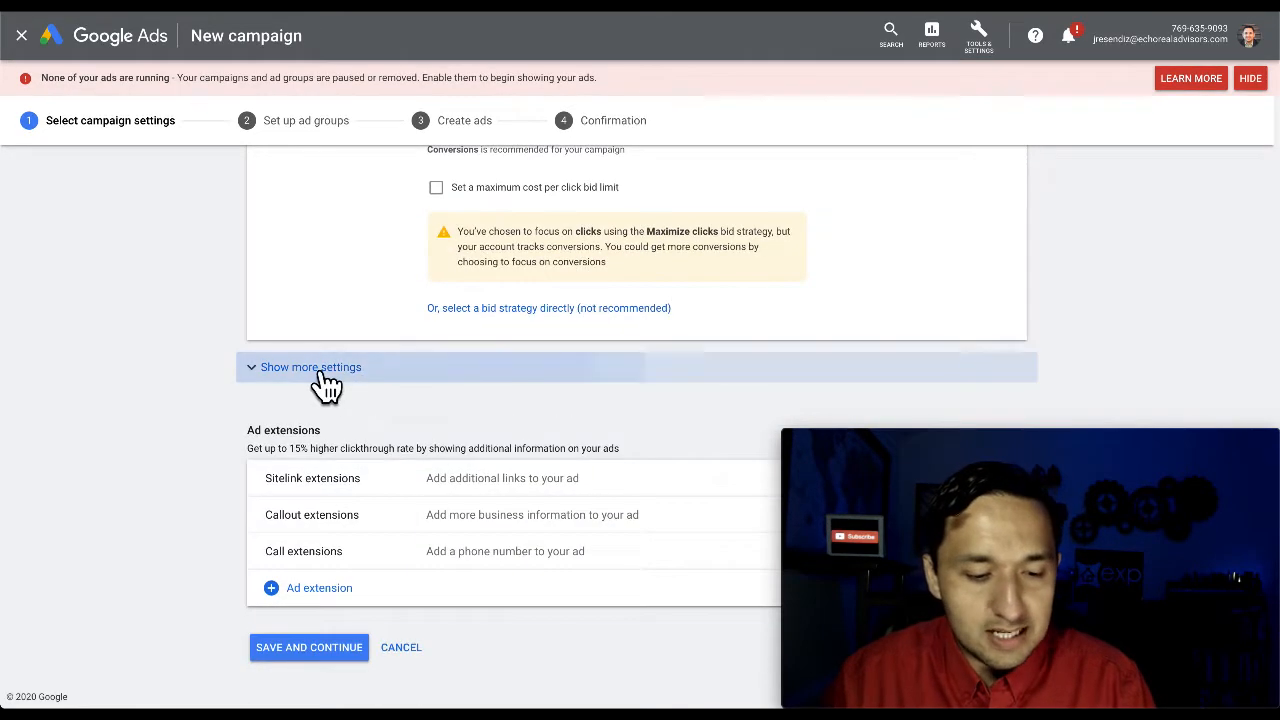
click(323, 378)
scroll(329, 386, down, 1)
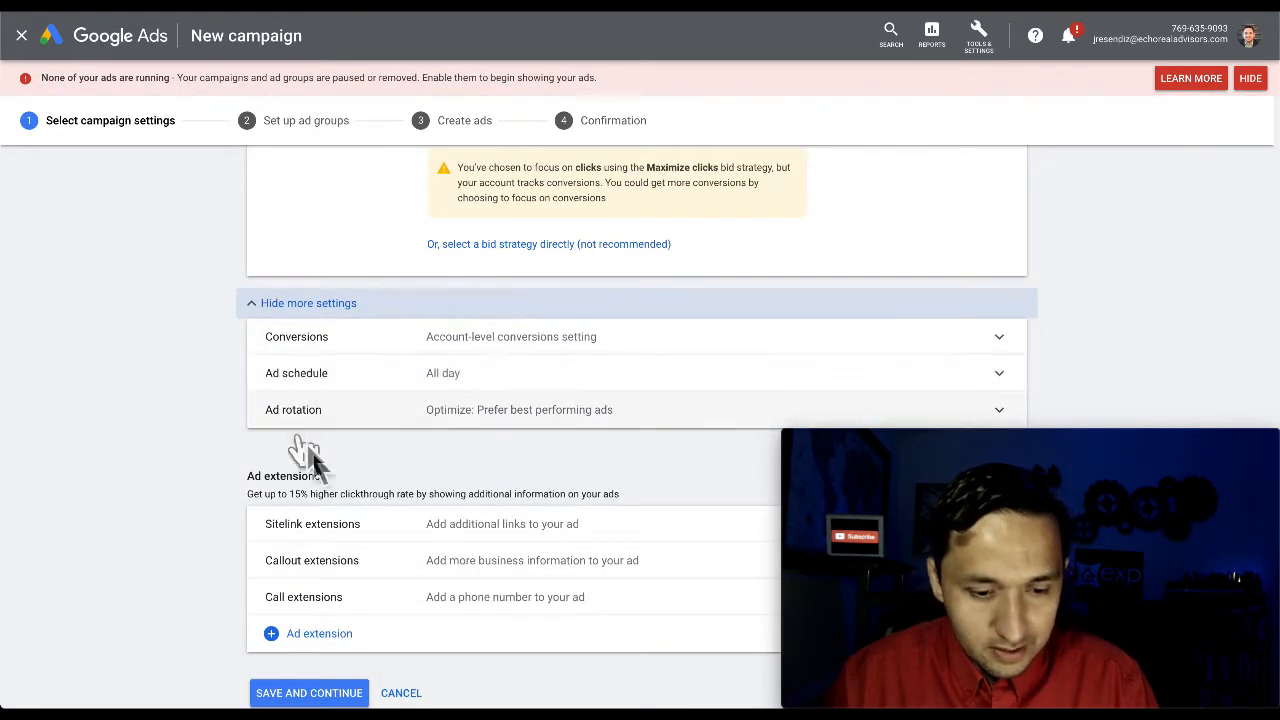
scroll(365, 412, down, 1)
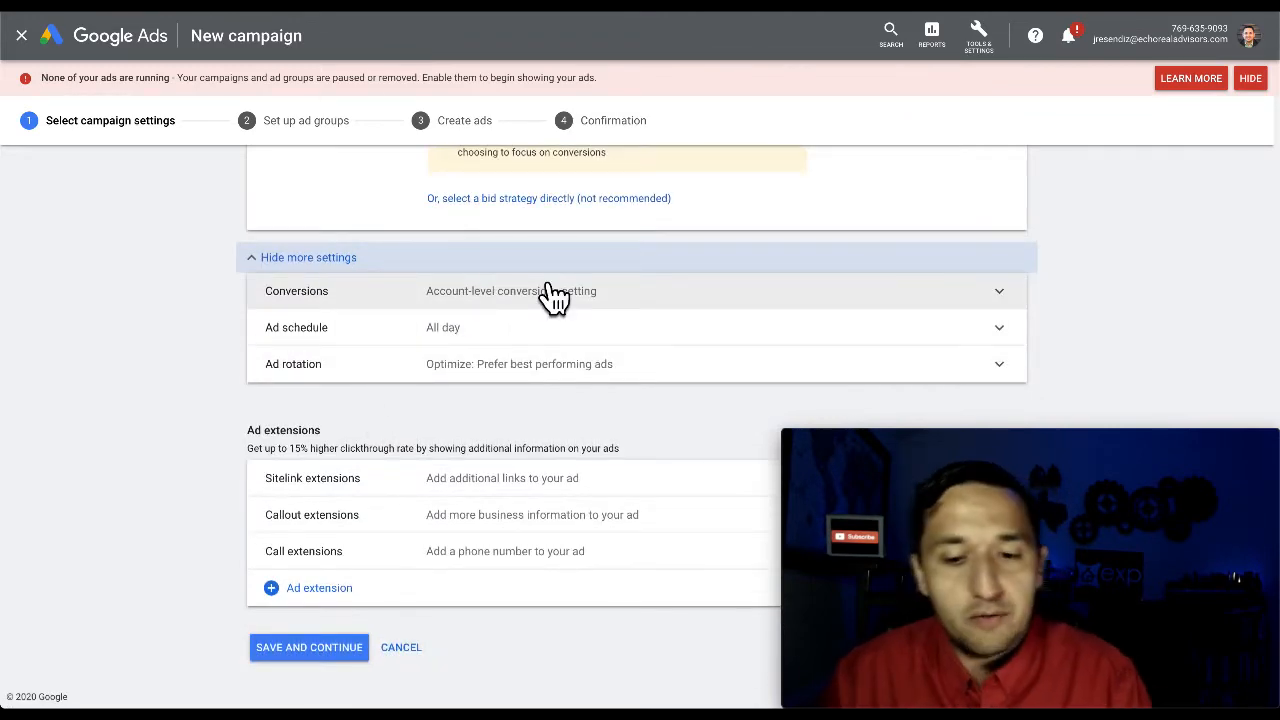
click(280, 260)
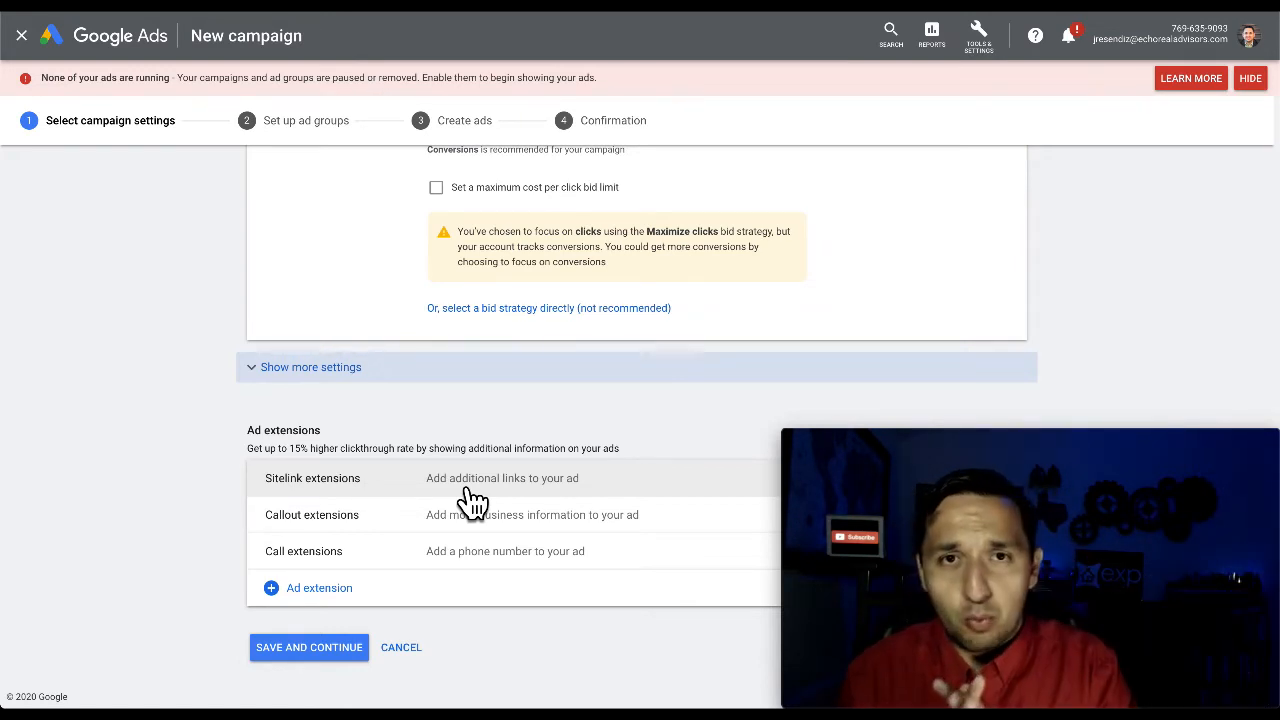
- Browse the existing sitelink extensions and open the form for a new sitelink at its Sitelink 1 text
key(ctrl+Tab)
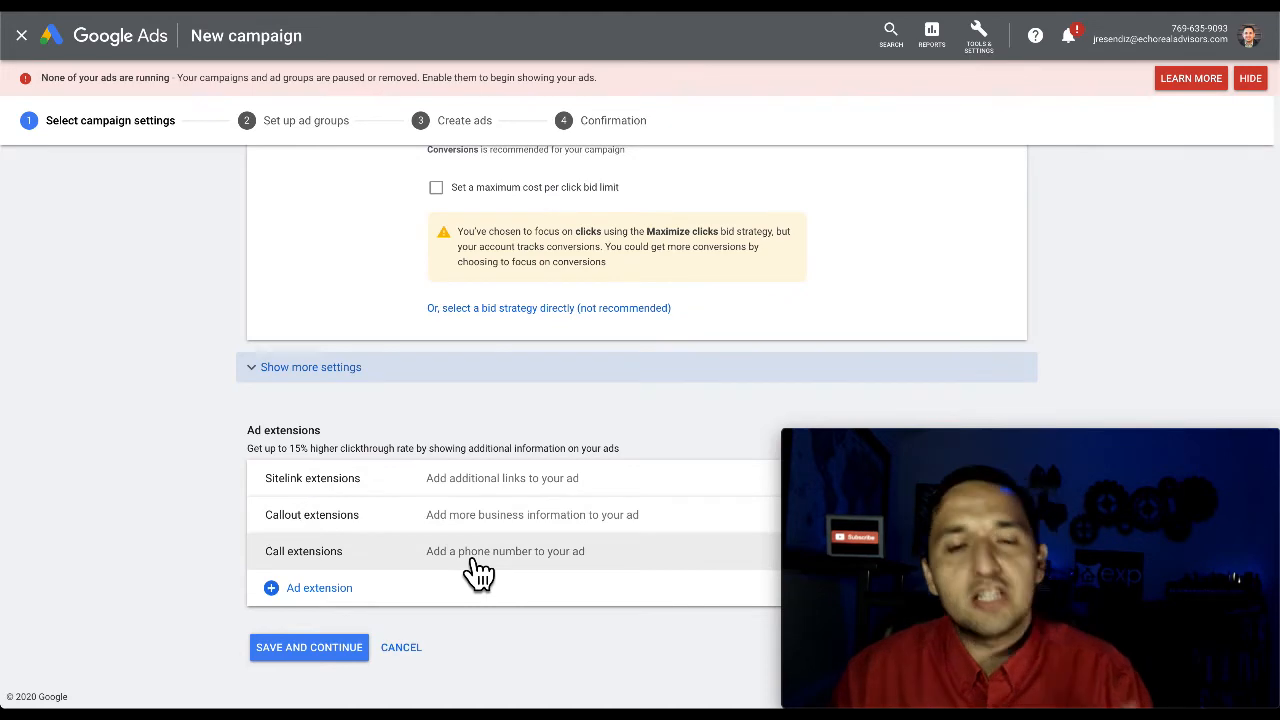
click(489, 478)
scroll(487, 482, down, 5)
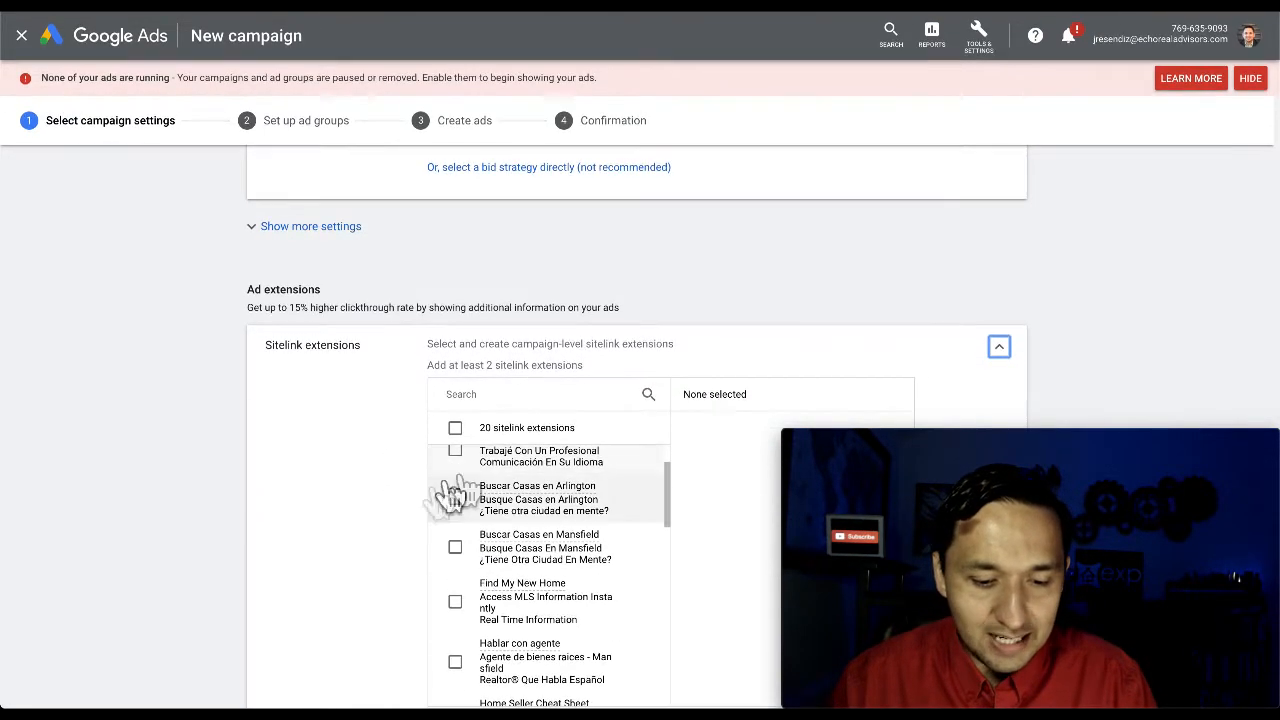
scroll(483, 490, down, 3)
click(494, 452)
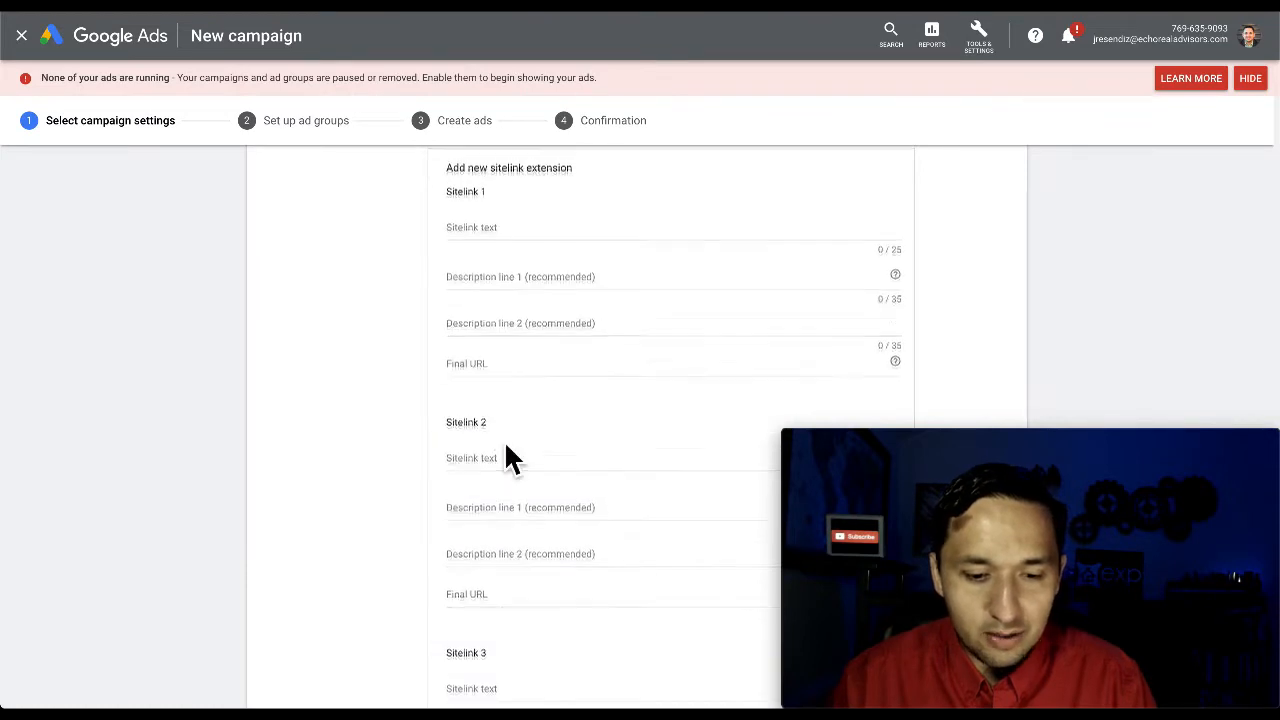
click(491, 310)
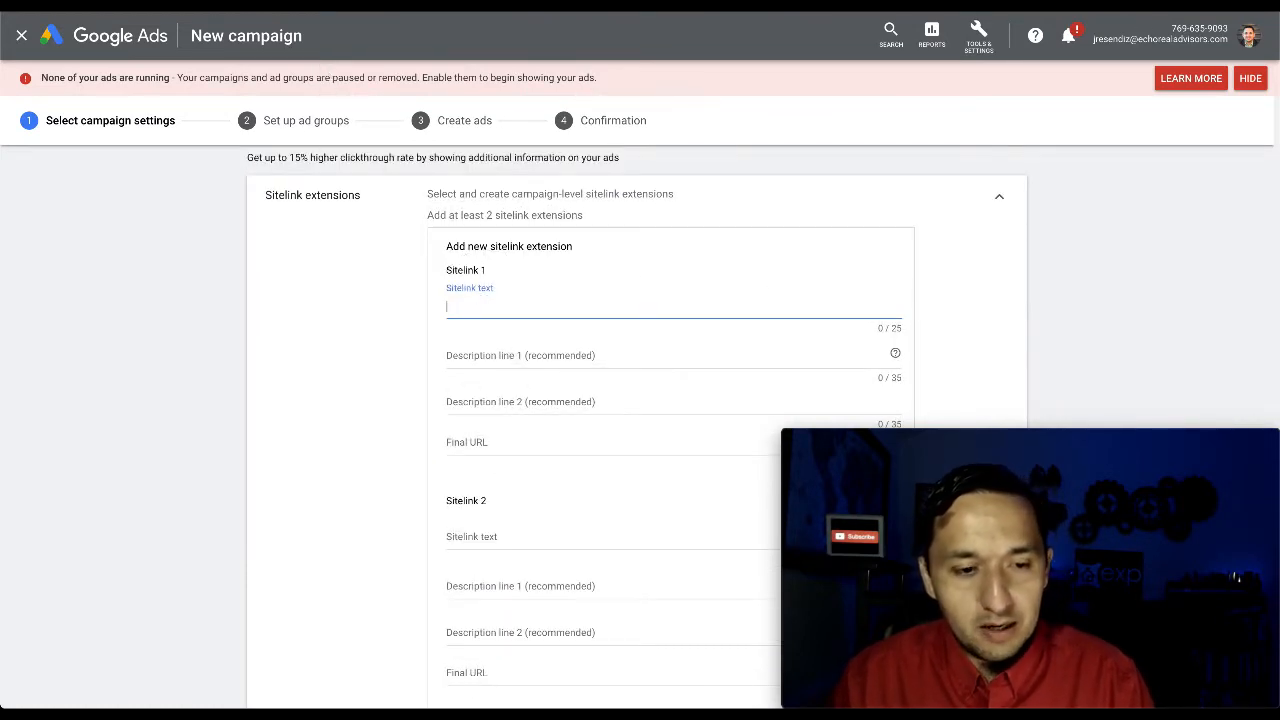
- Compare the blank sitelink form with the ad sitelinks in the Google results for real estate agent fort worth, and collapse the sitelink section
key(ctrl+Tab)
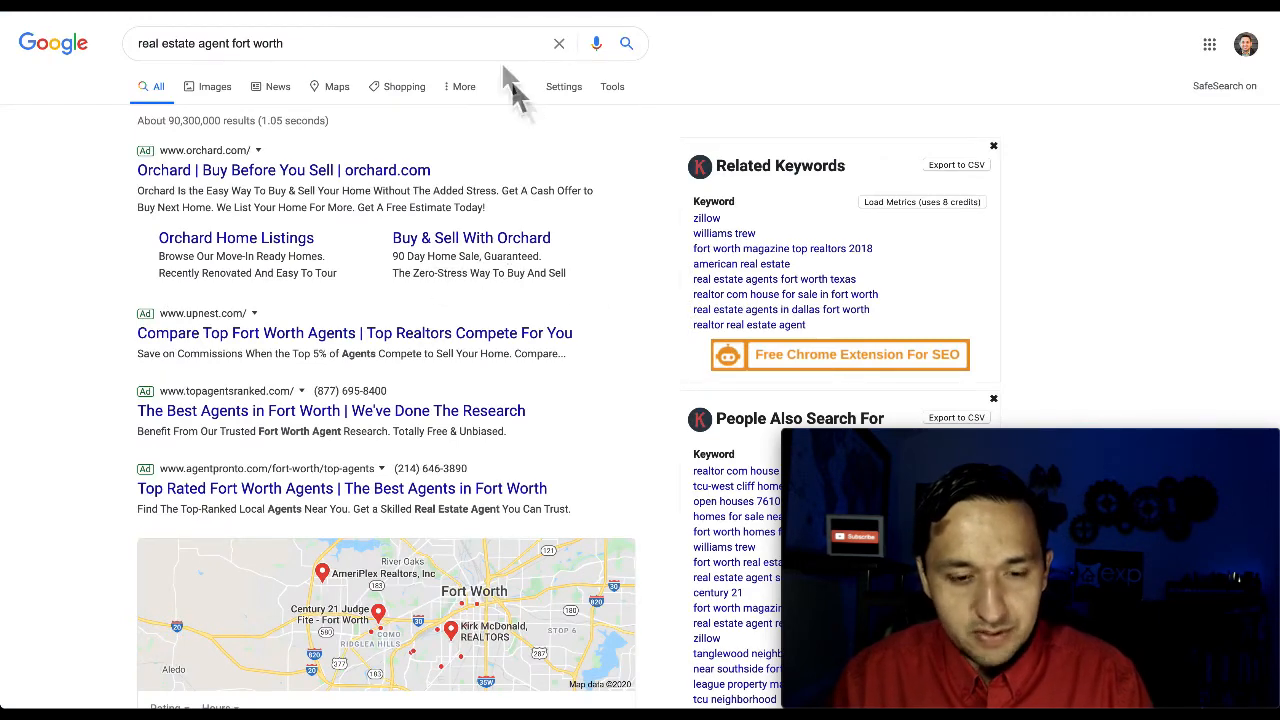
key(ctrl+shift+Tab)
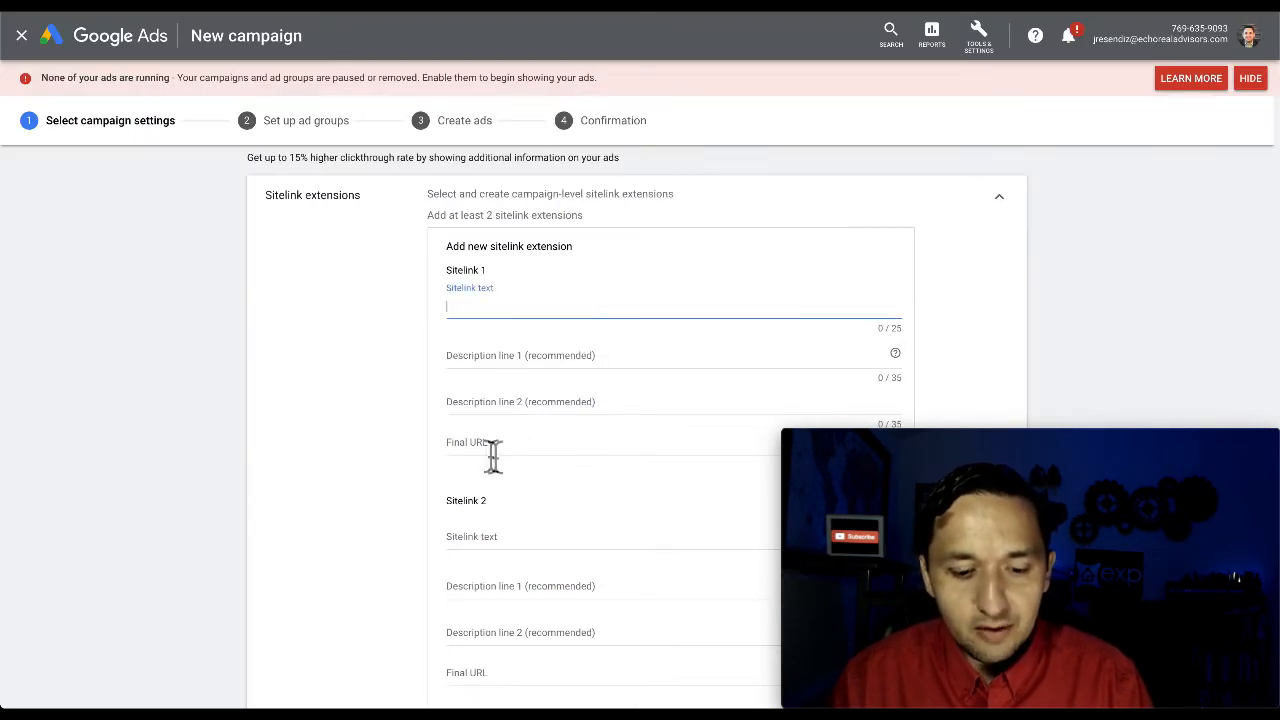
key(ctrl+Tab)
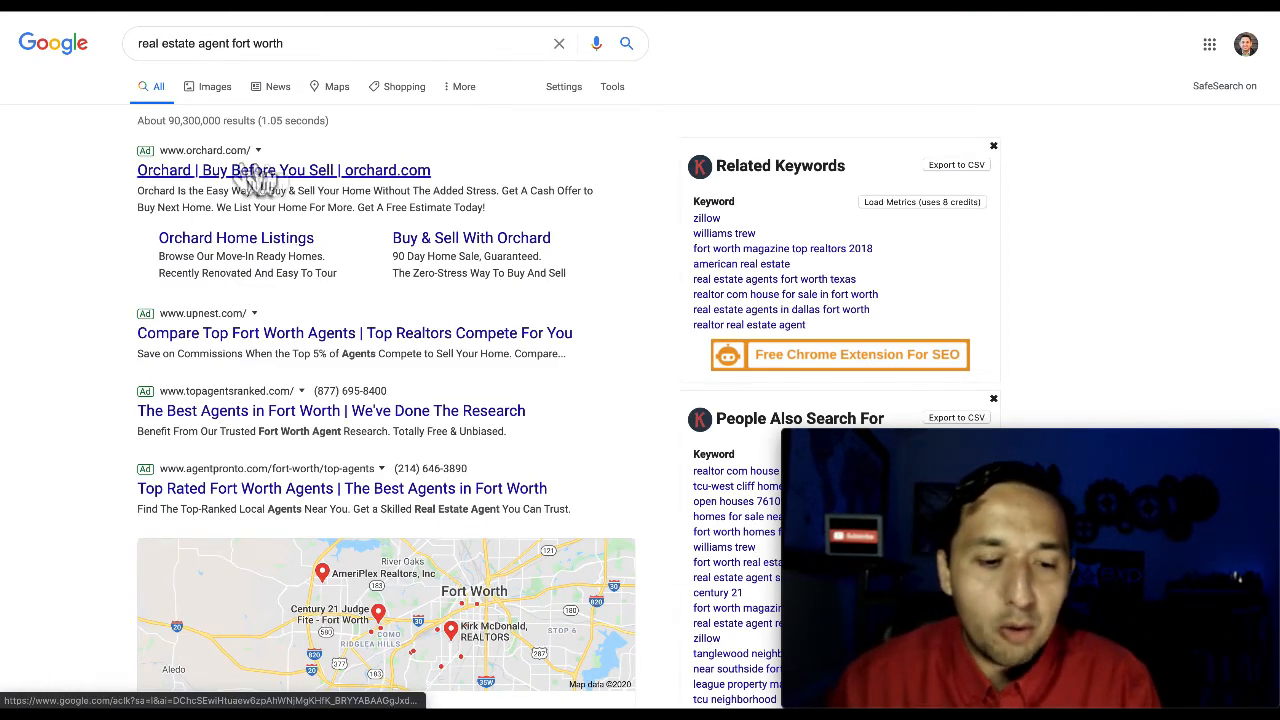
key(ctrl+shift+Tab)
click(999, 197)
- Draft a new callout extension with the texts Houses For Sale, Home Valuation and Instant Offer, and discard it unsaved
click(455, 515)
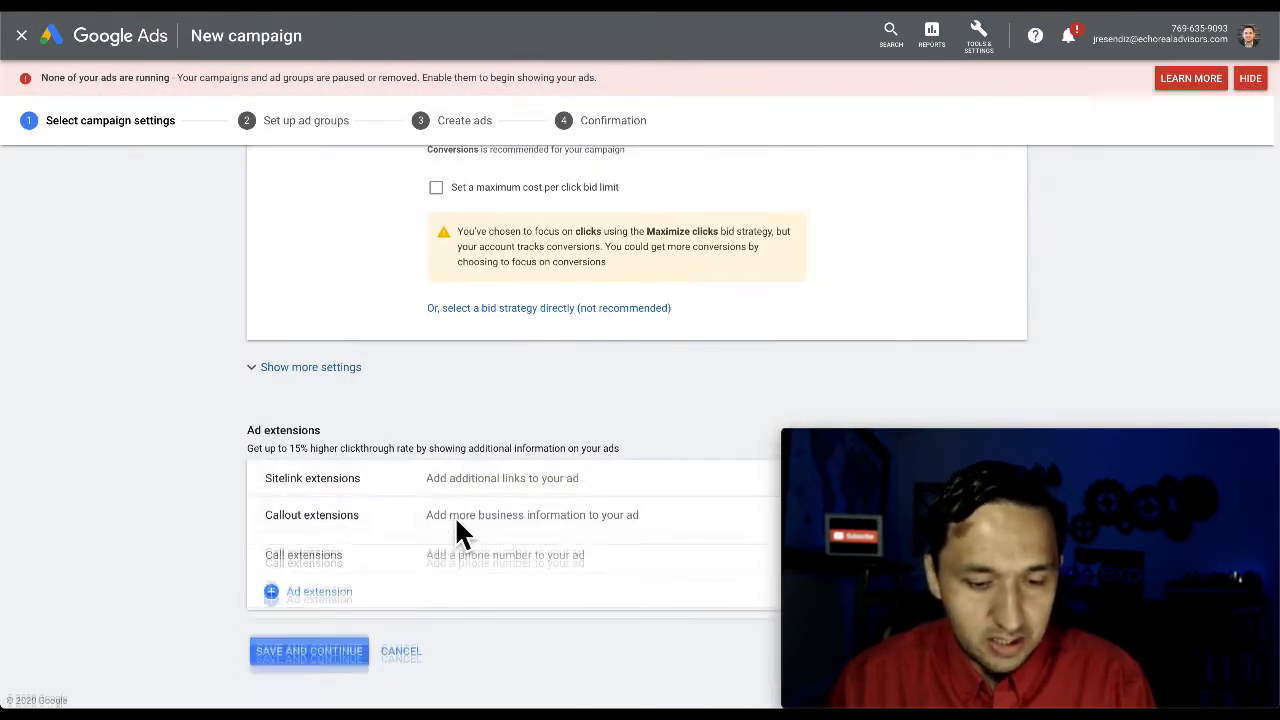
scroll(453, 529, down, 8)
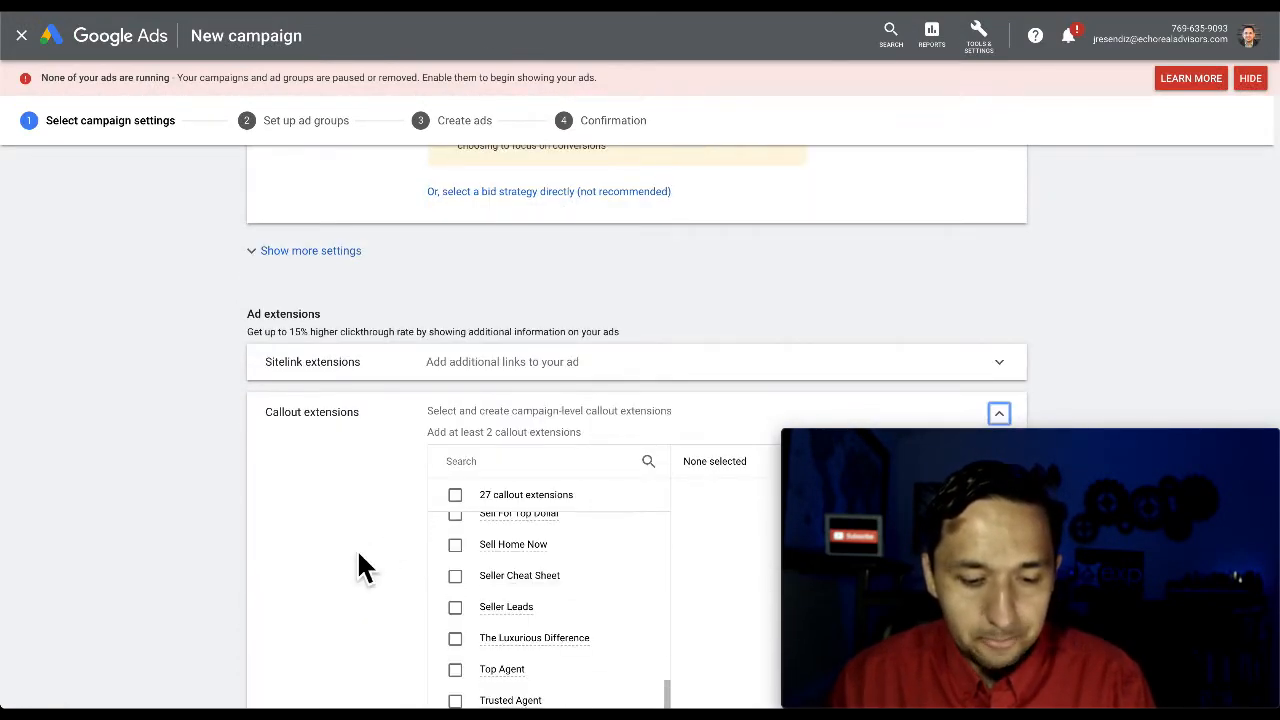
scroll(357, 564, down, 3)
click(505, 490)
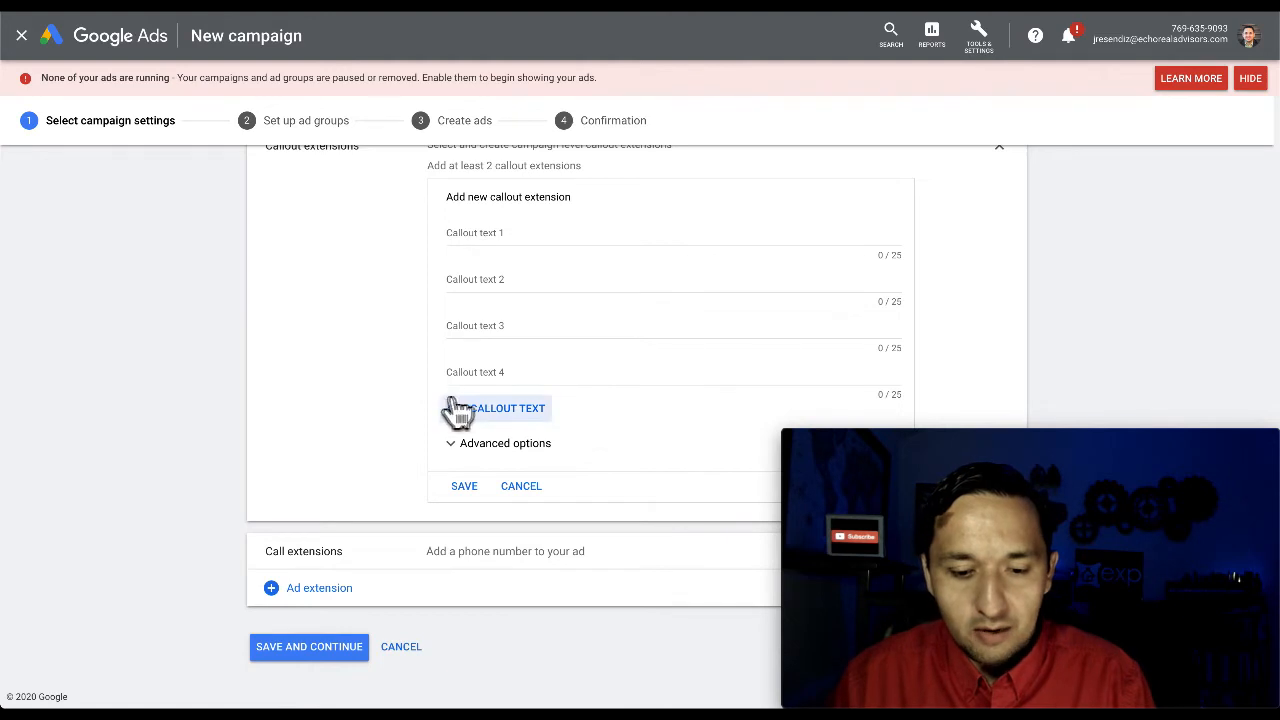
click(542, 238)
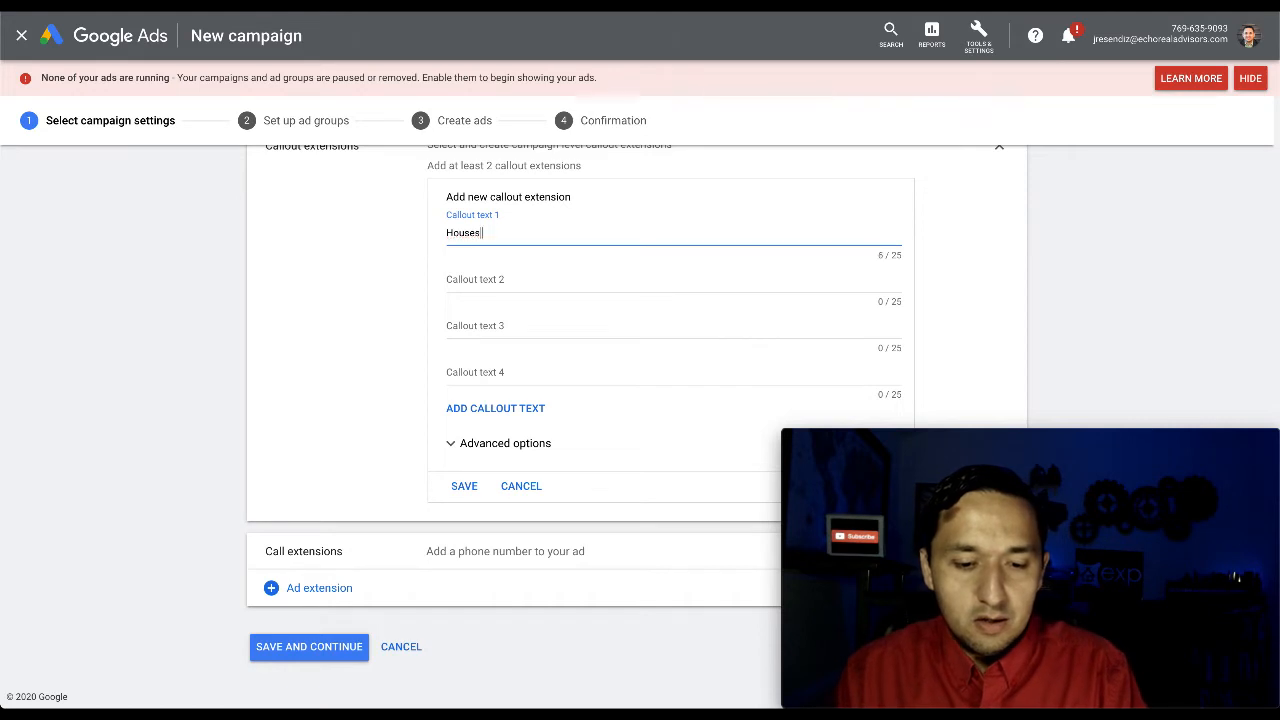
click(500, 285)
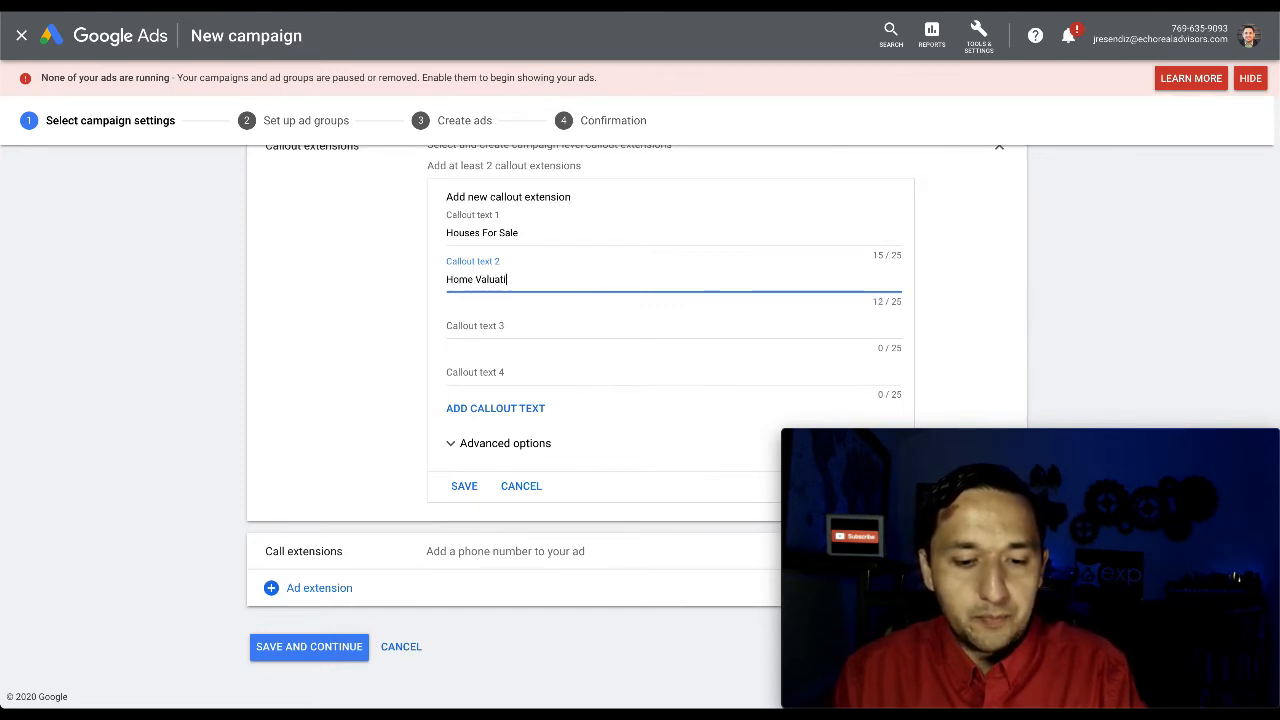
text(Home Valuation)
click(502, 325)
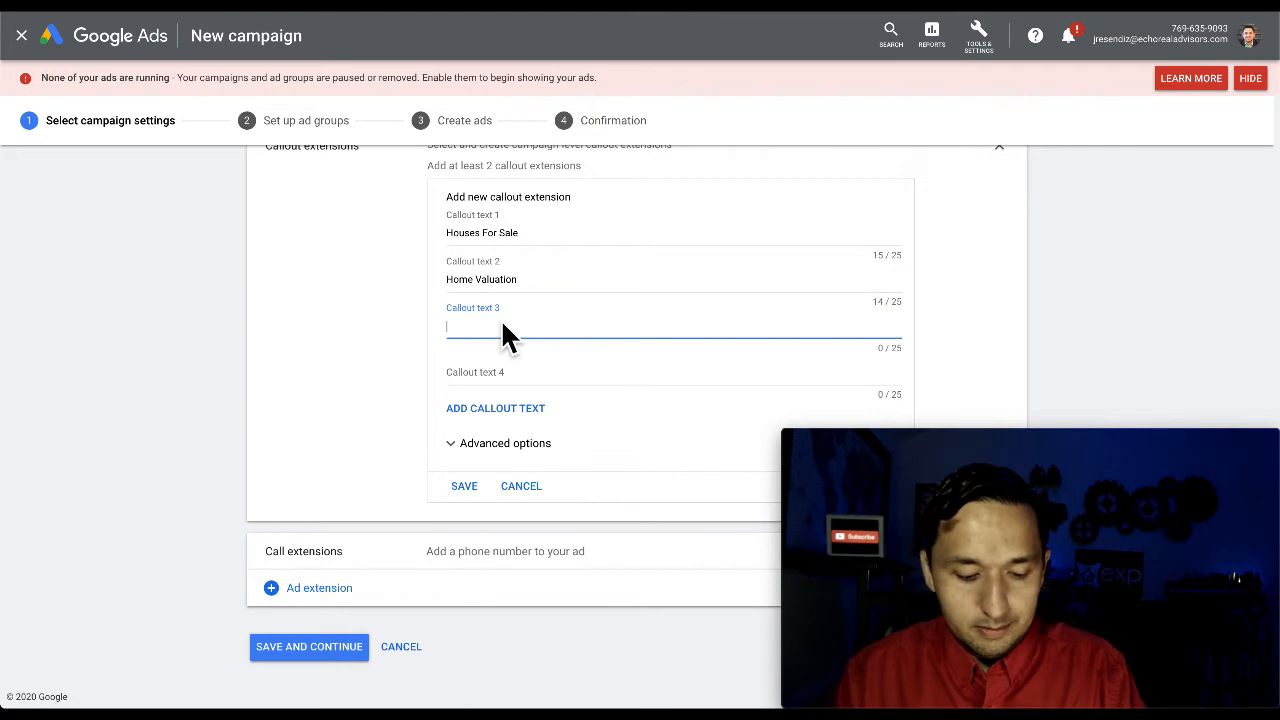
text(Instant Offer)
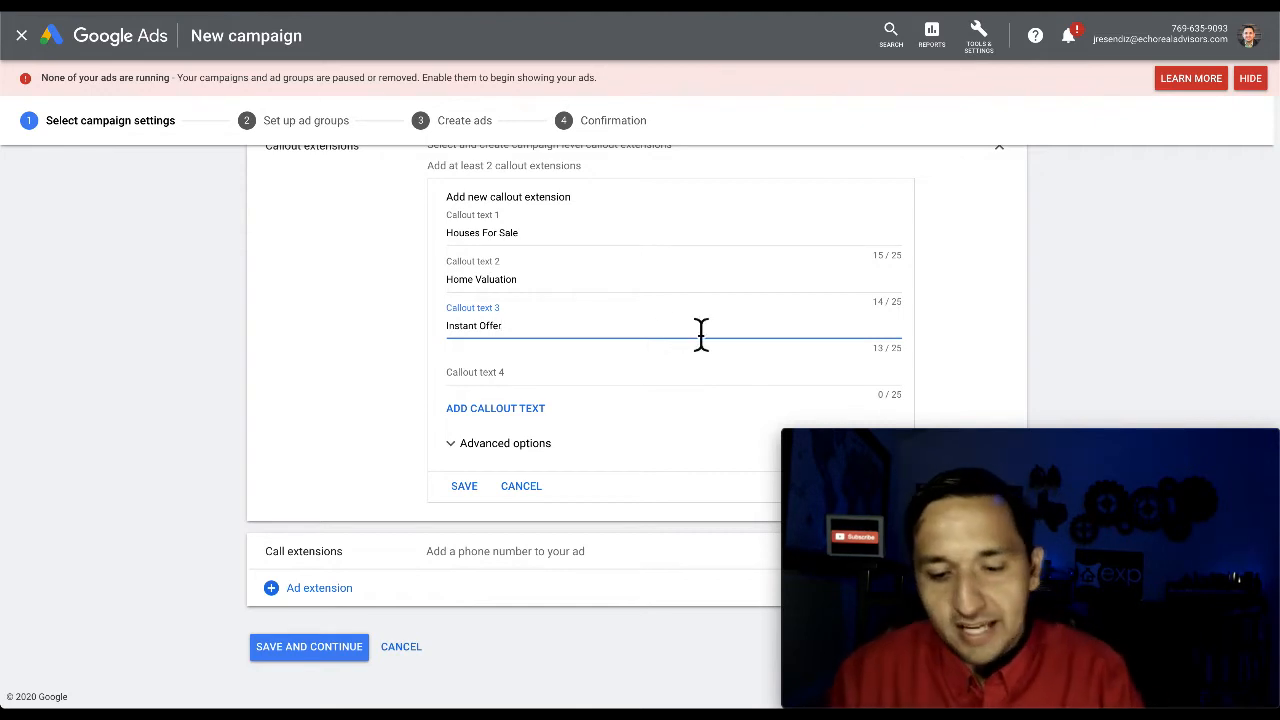
click(521, 487)
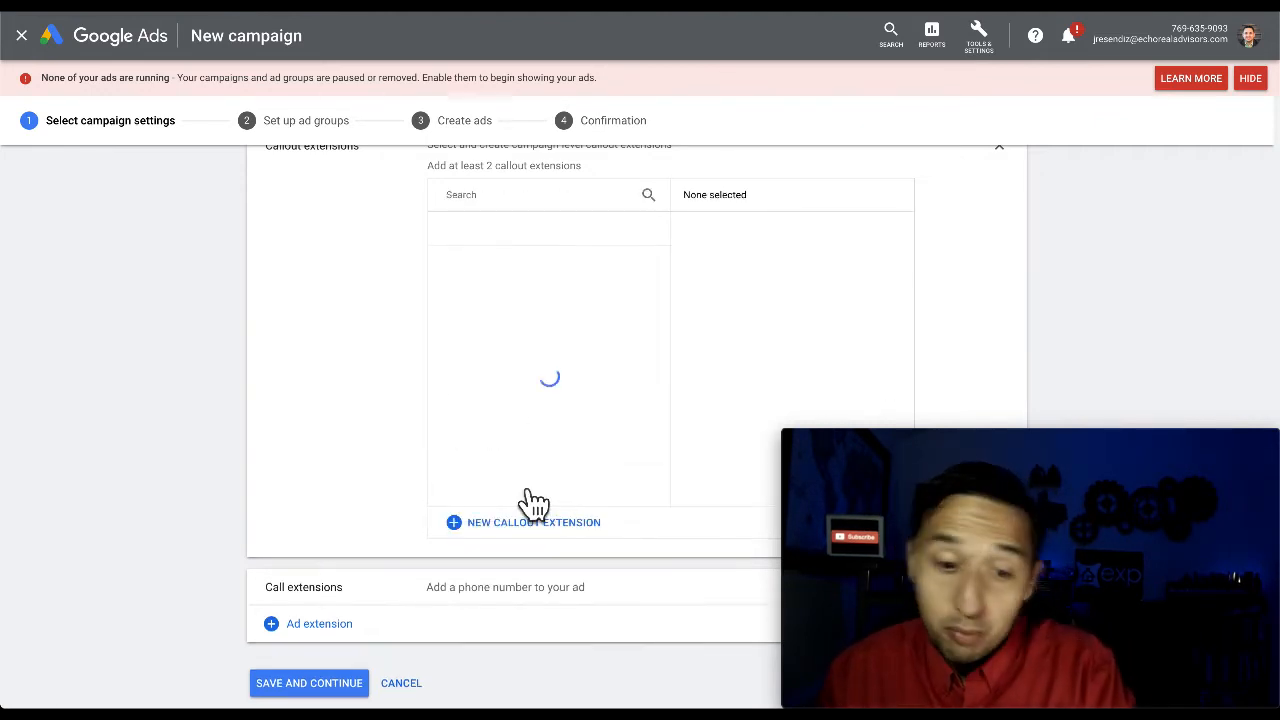
scroll(720, 314, up, 1)
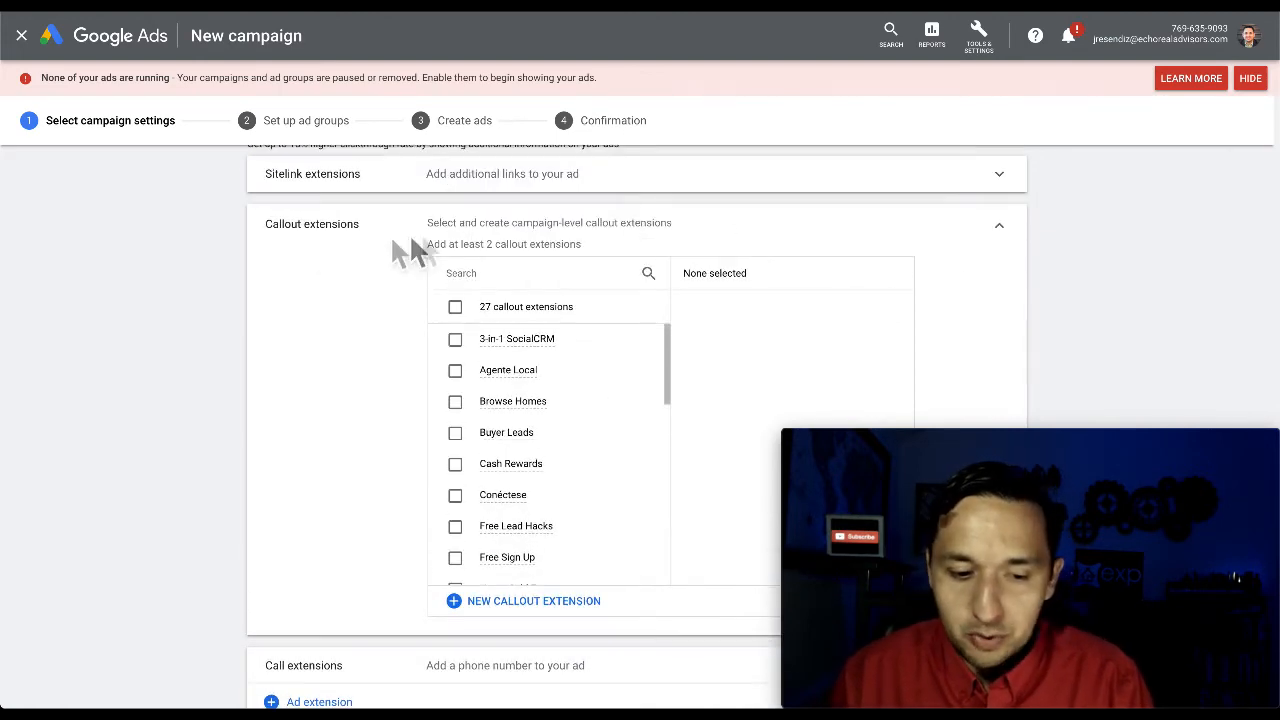
click(996, 222)
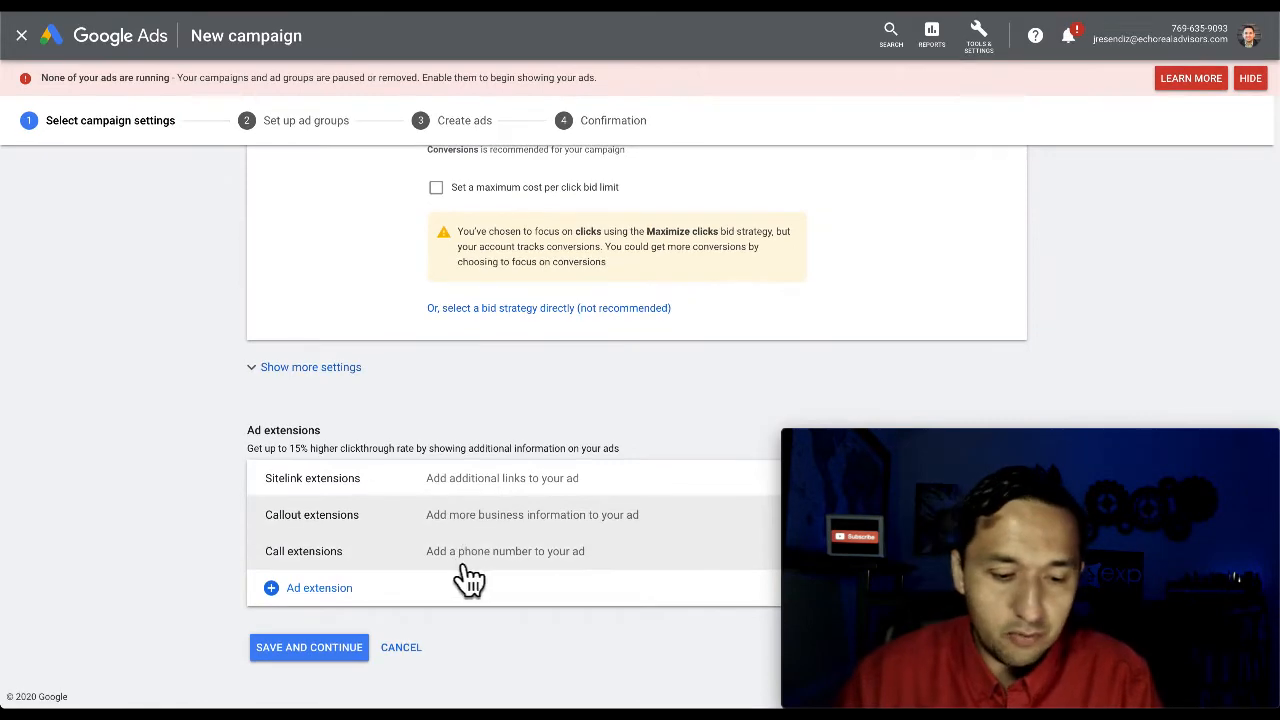
- Review the existing call extensions without selecting any, and save the campaign settings to continue to the ad groups
click(462, 565)
scroll(477, 571, down, 1)
scroll(480, 570, down, 1)
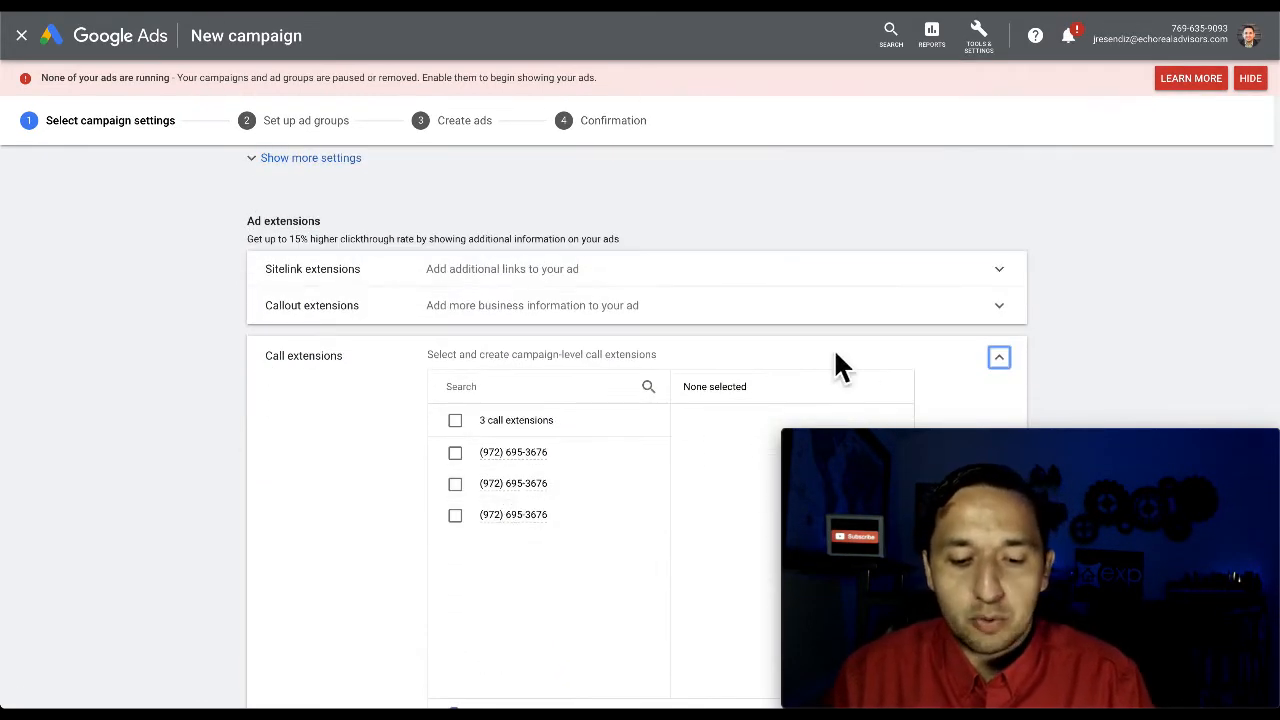
click(999, 360)
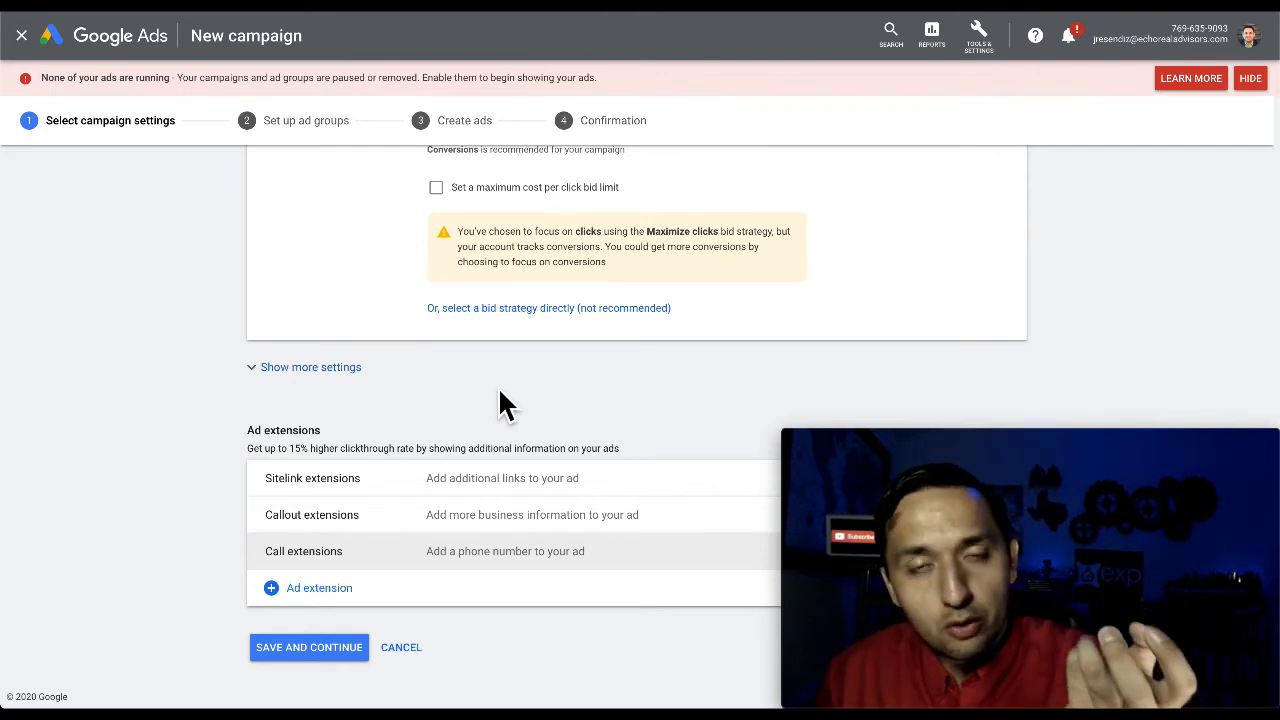
click(332, 658)
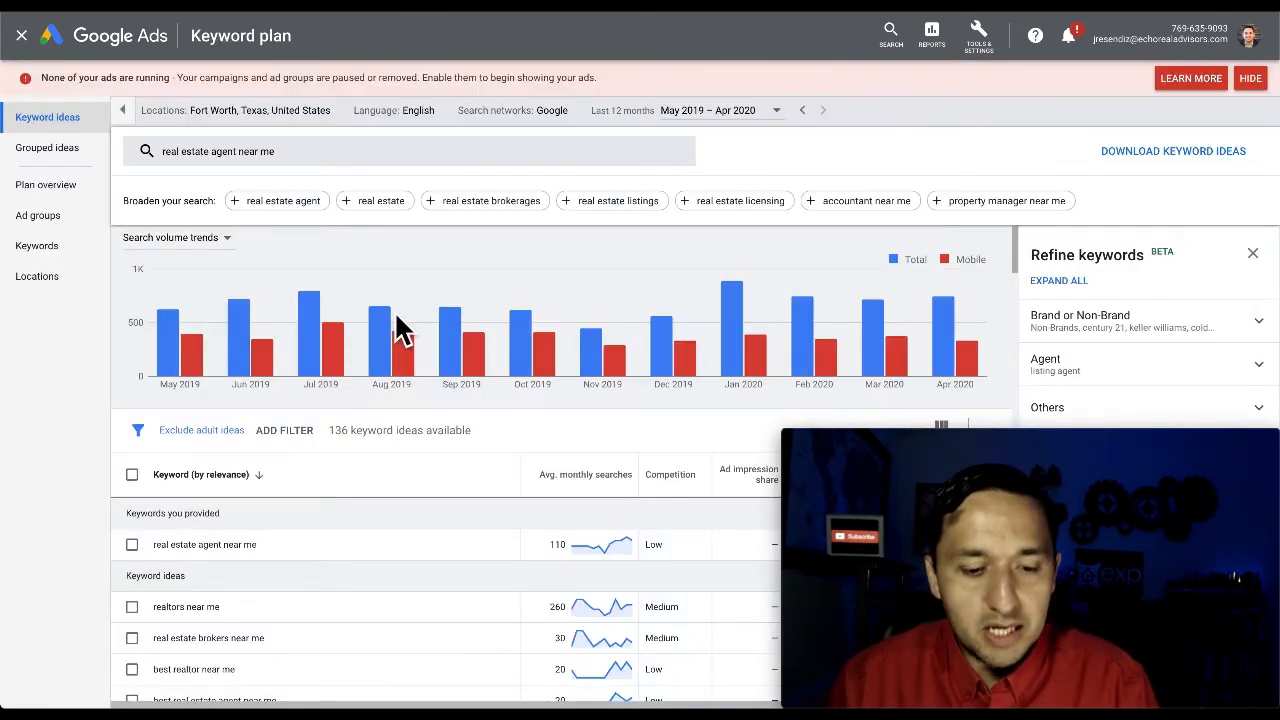
- Review the keyword plan ideas for real estate agent near me and the ad group's keyword ideas based on the website
scroll(457, 531, down, 3)
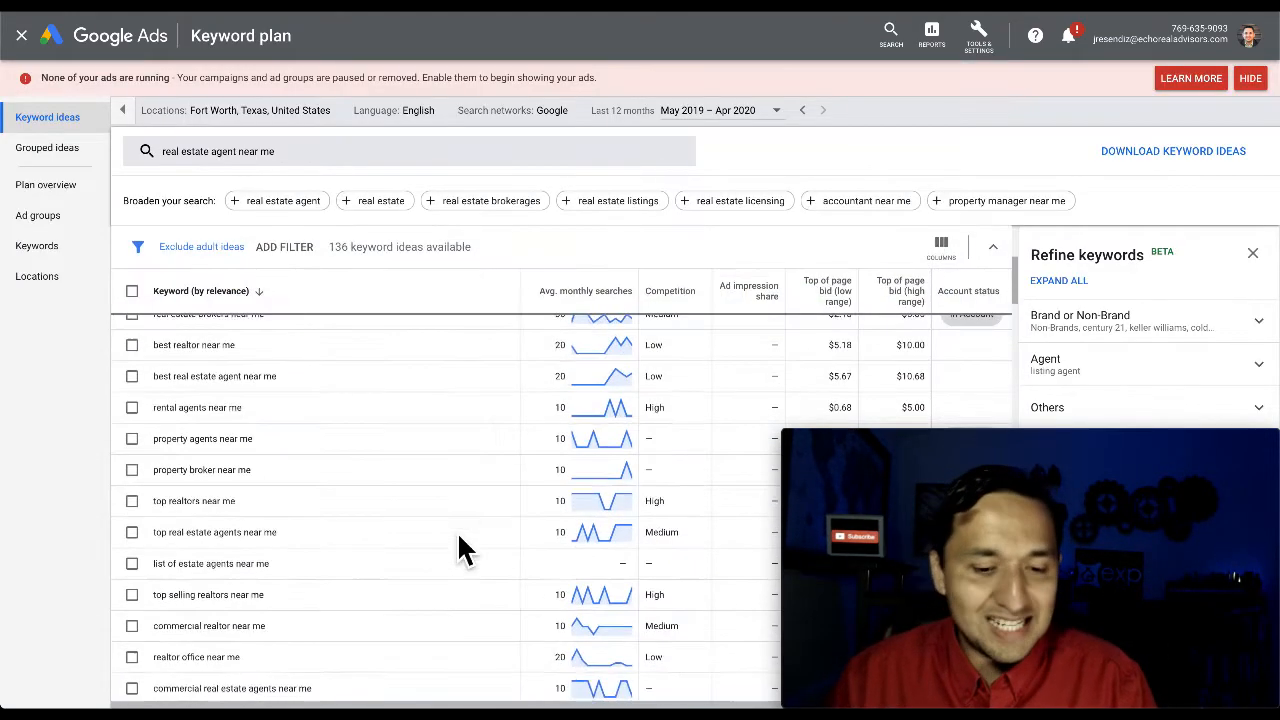
scroll(457, 549, up, 1)
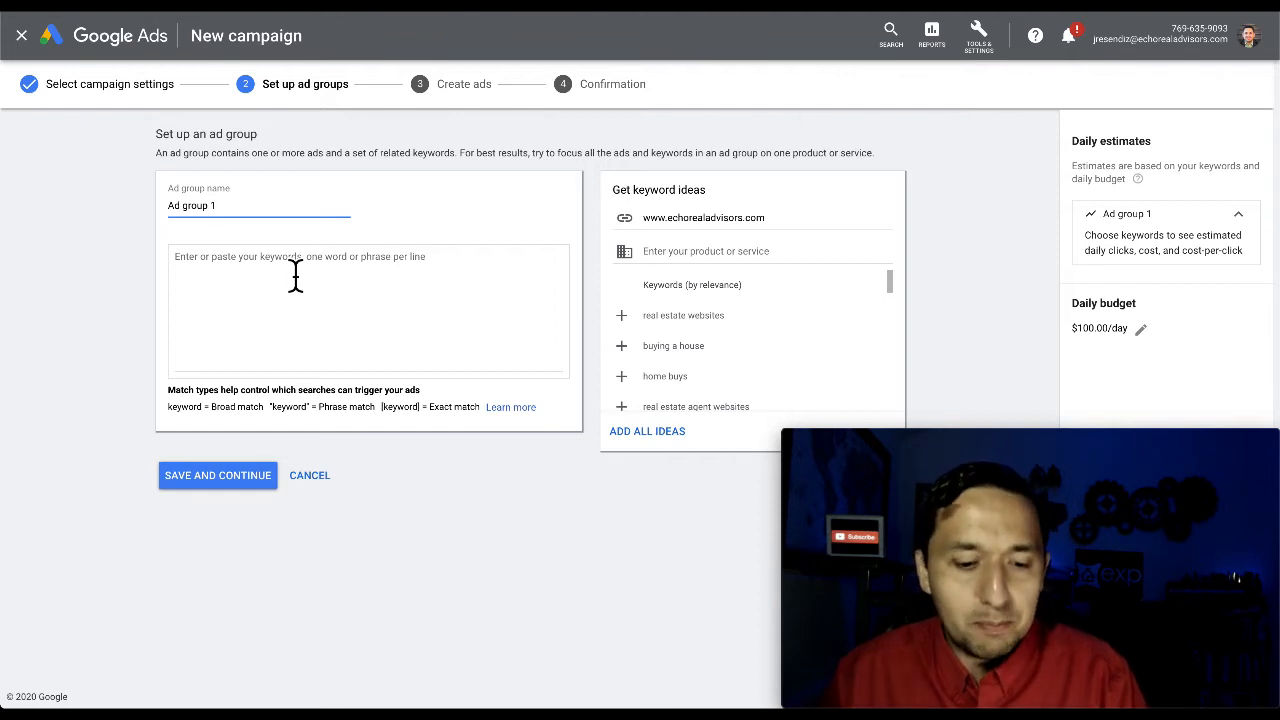
double_click(694, 220)
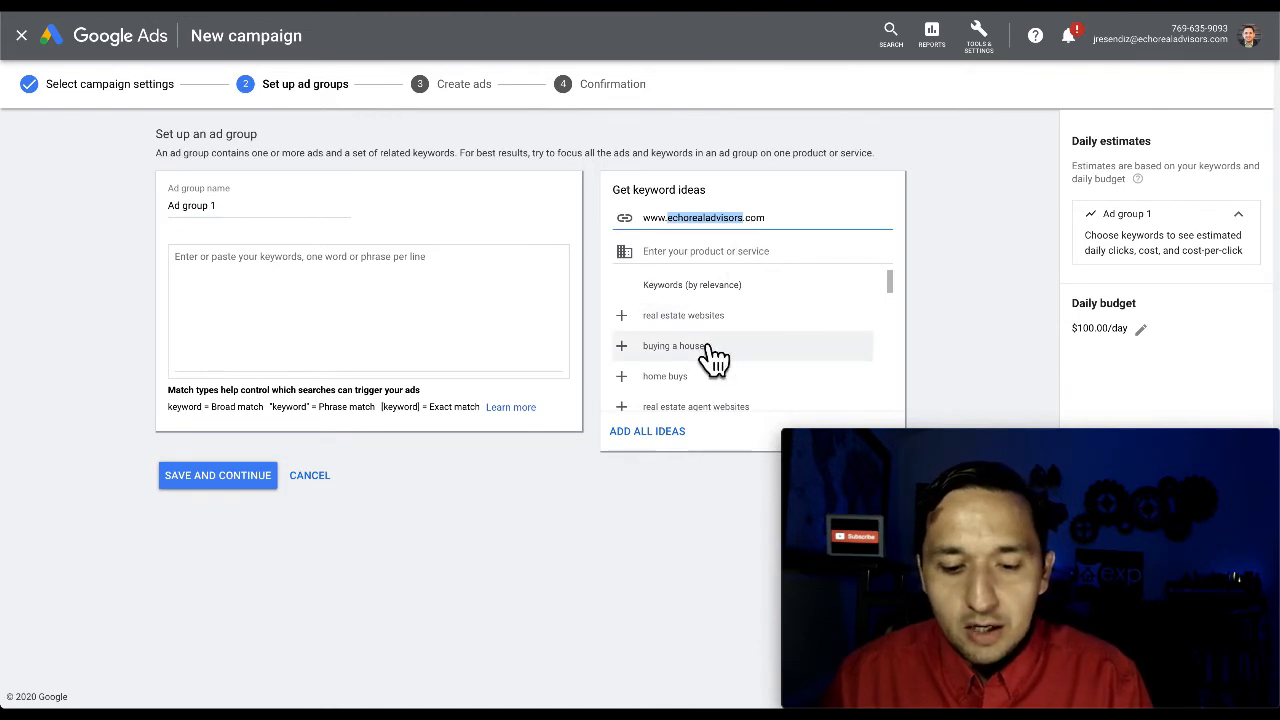
scroll(715, 355, down, 3)
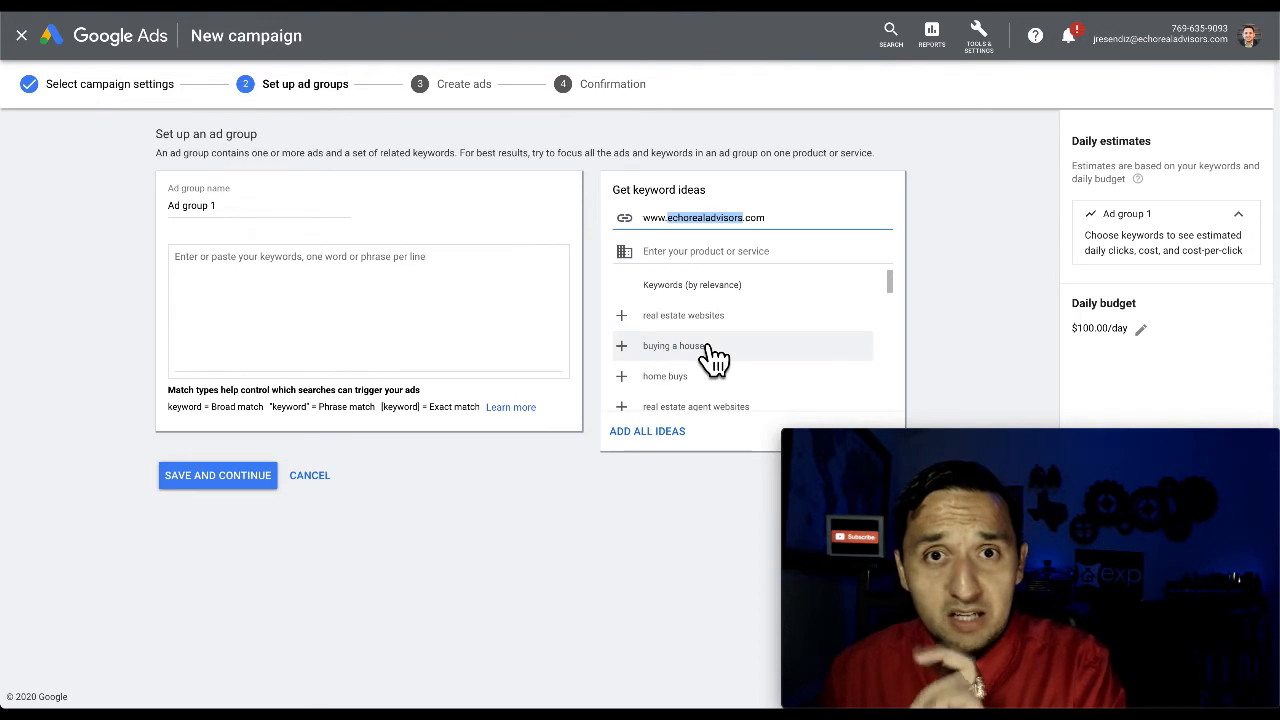
triple_click(705, 220)
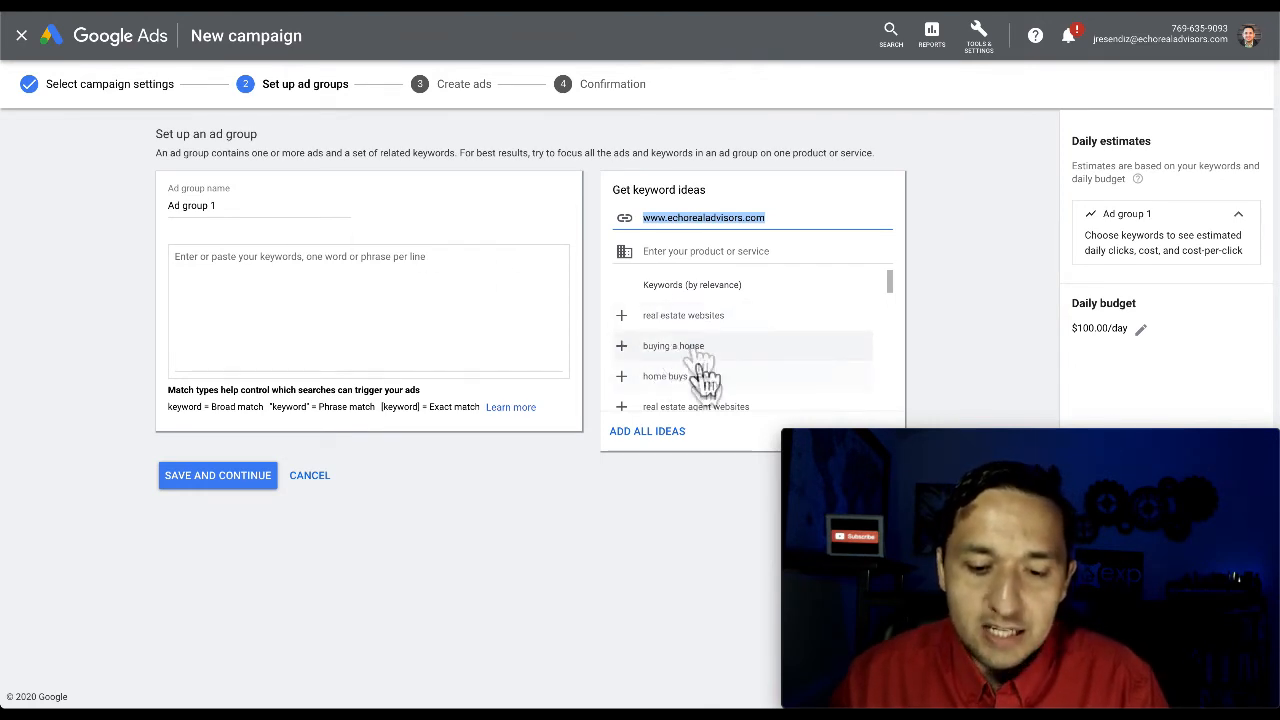
- Look up the ad group's keyword ideas for the product or service real estate agent
click(697, 253)
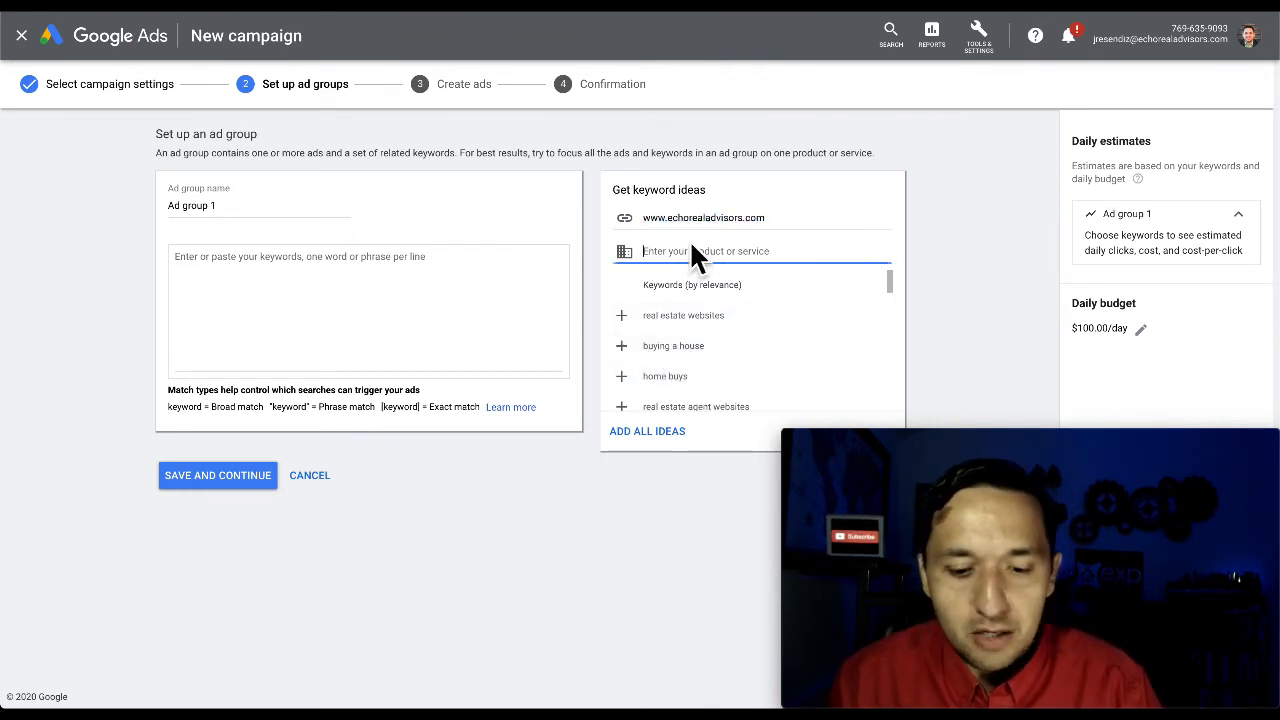
text(real estate agent)
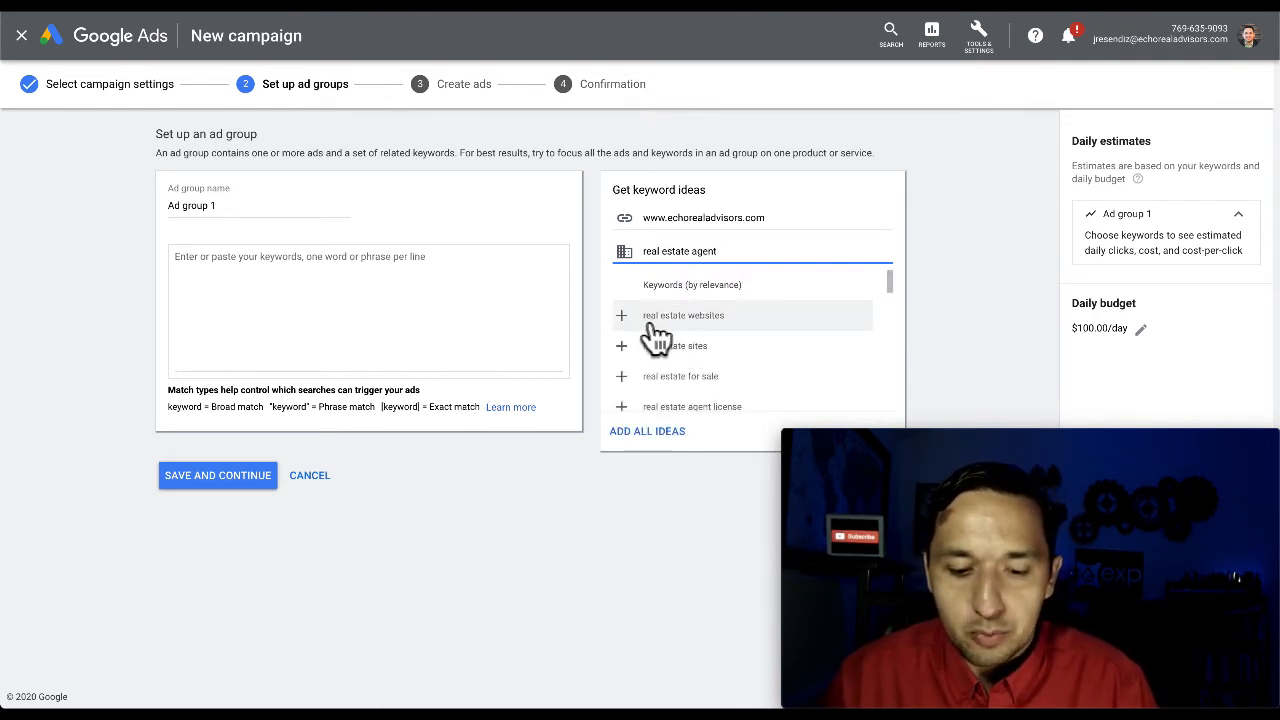
scroll(715, 345, down, 2)
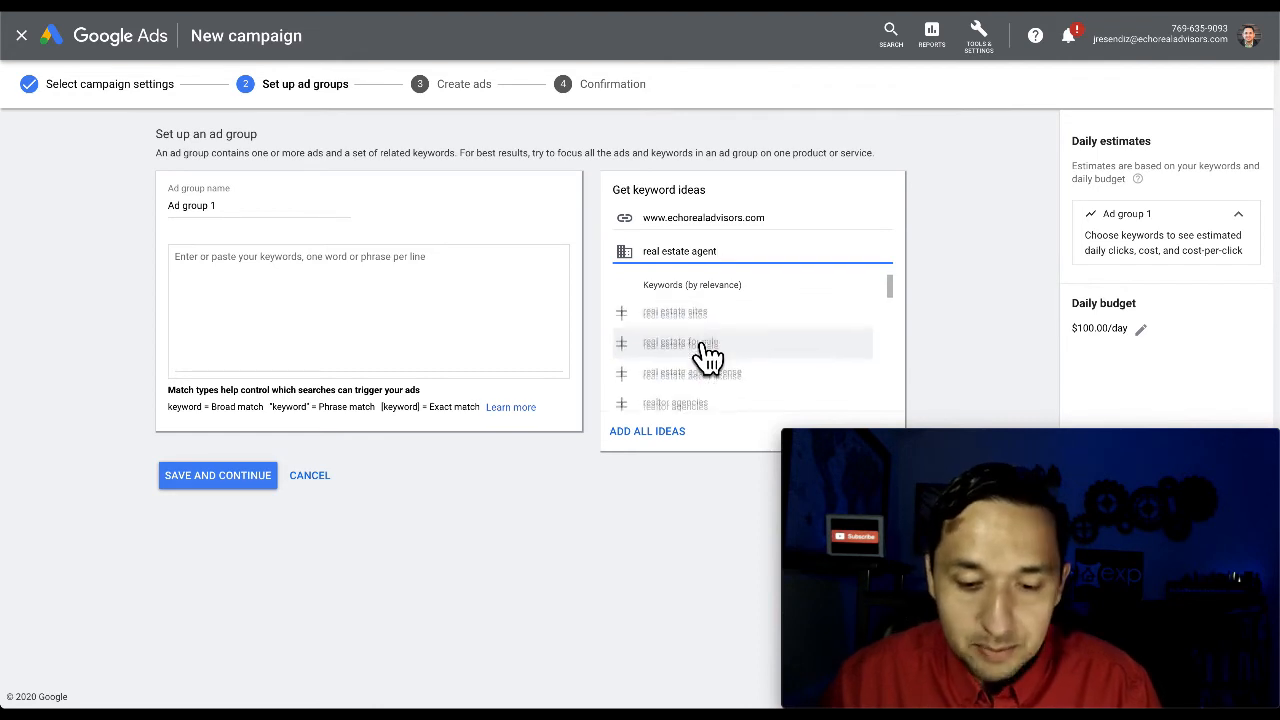
- Change the product or service for keyword ideas to list my house, and review the suggested keywords
triple_click(688, 252)
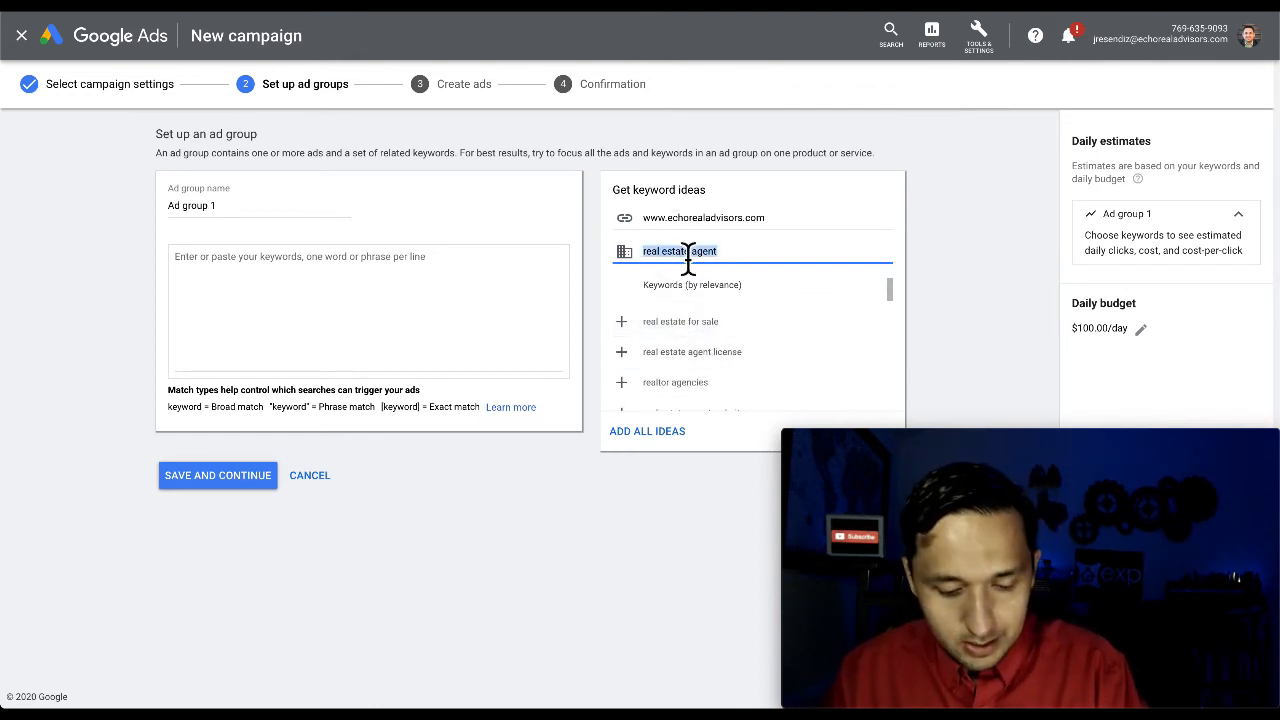
text(list my house)
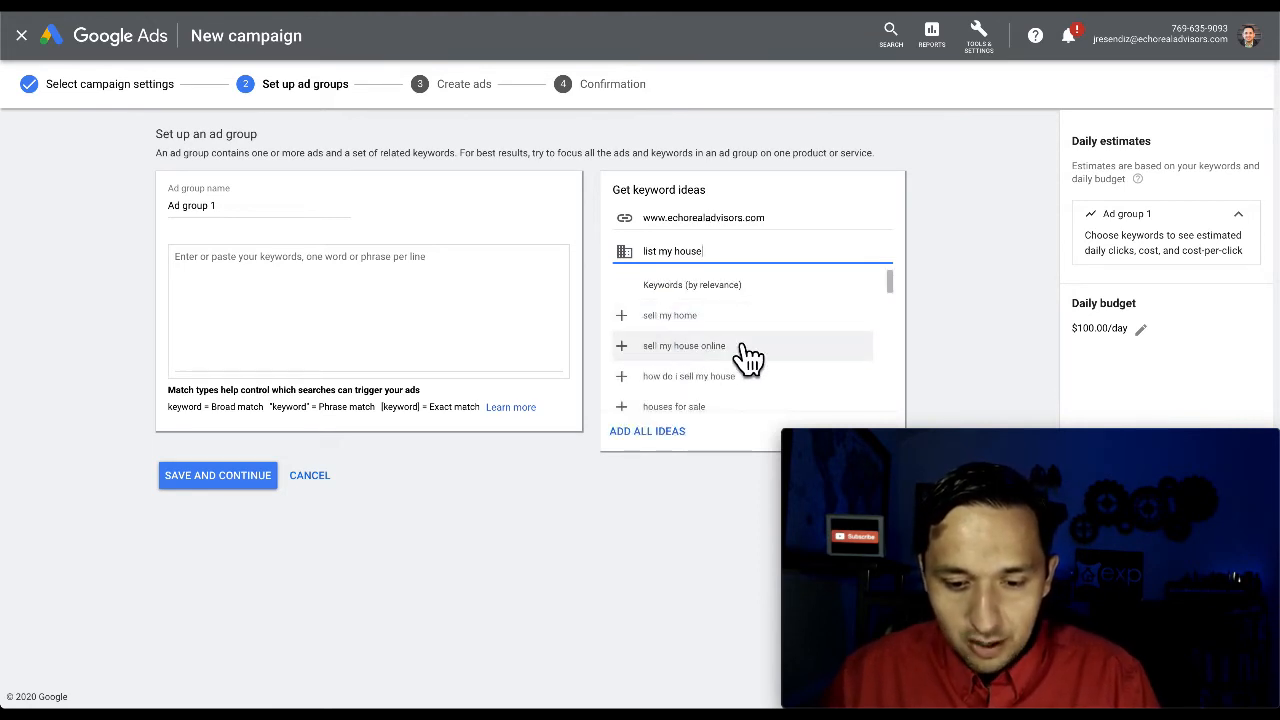
scroll(732, 395, down, 1)
scroll(732, 395, down, 3)
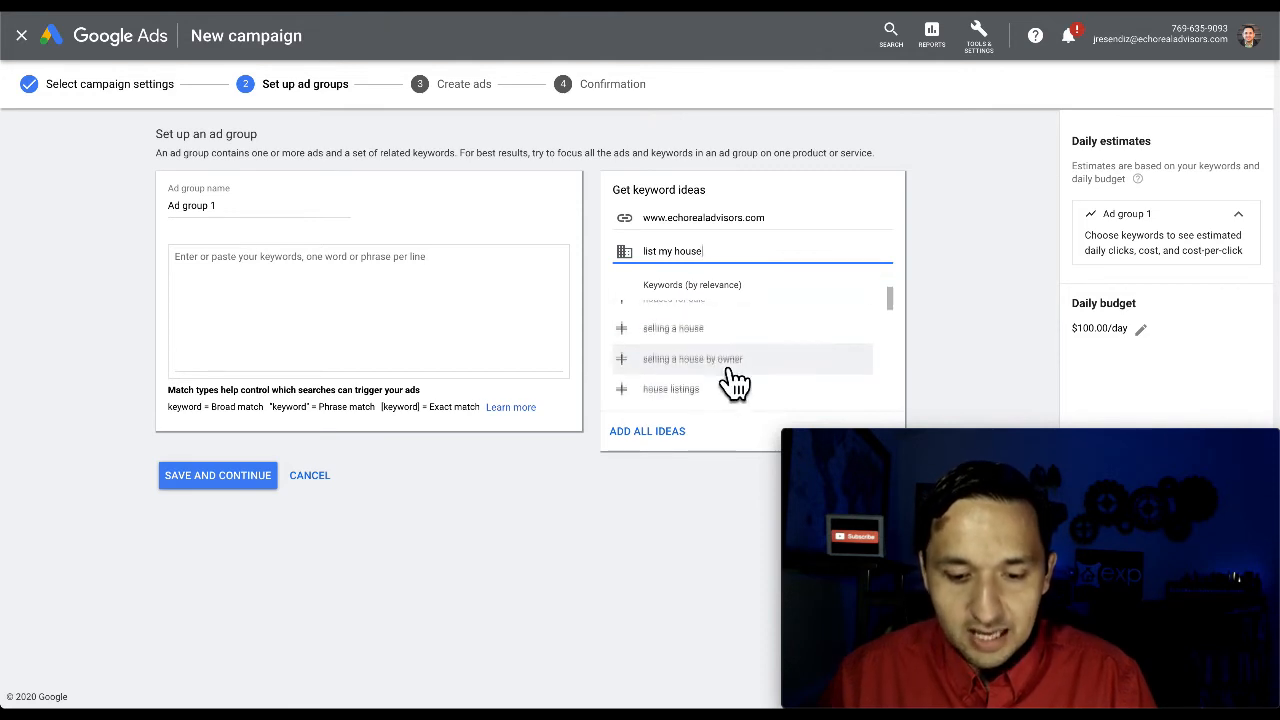
scroll(728, 375, down, 2)
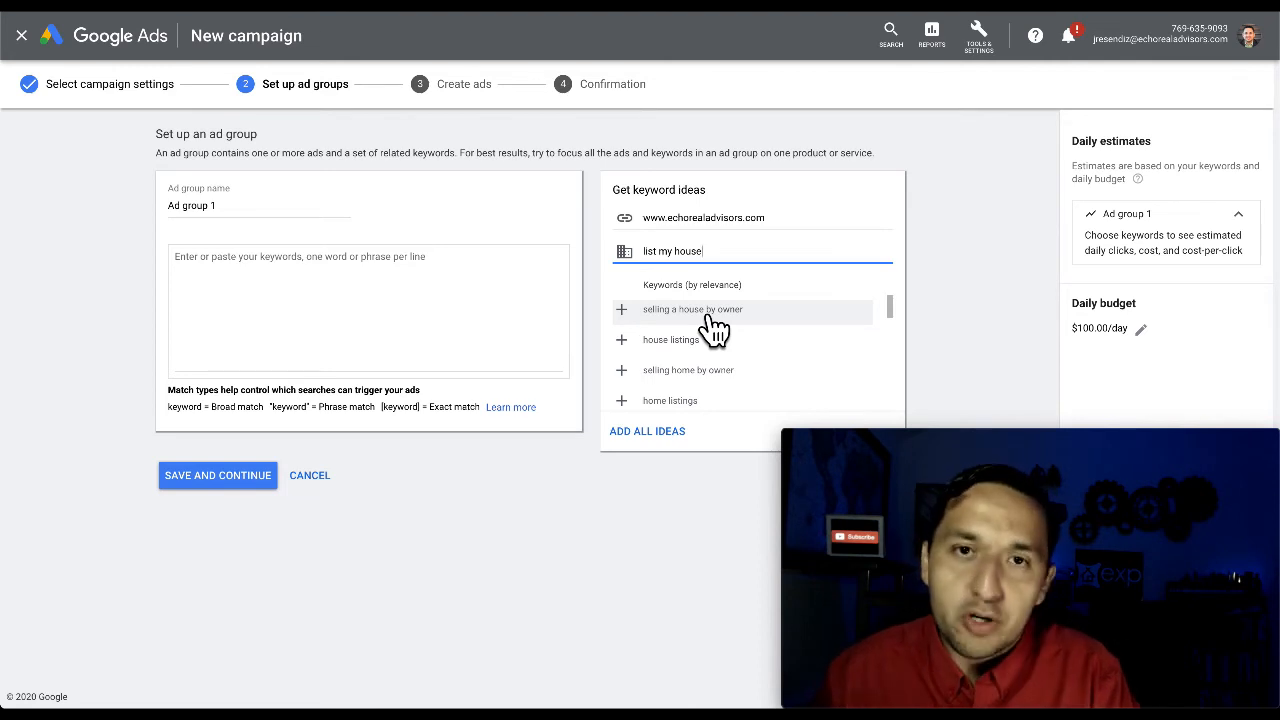
- Add the keyword ideas sell my home, how do i sell my house, sell my house online, selling a house, house listings, home listings and houses for sale
click(351, 283)
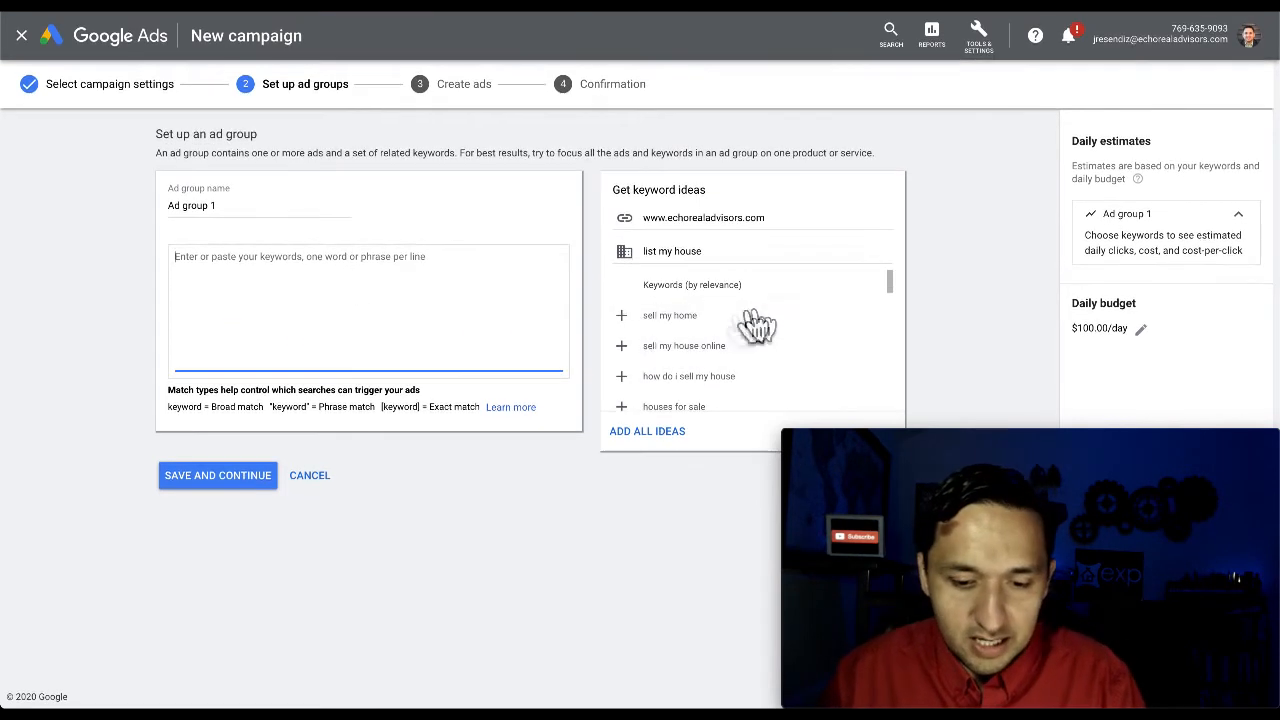
click(621, 315)
click(621, 345)
click(621, 315)
click(621, 345)
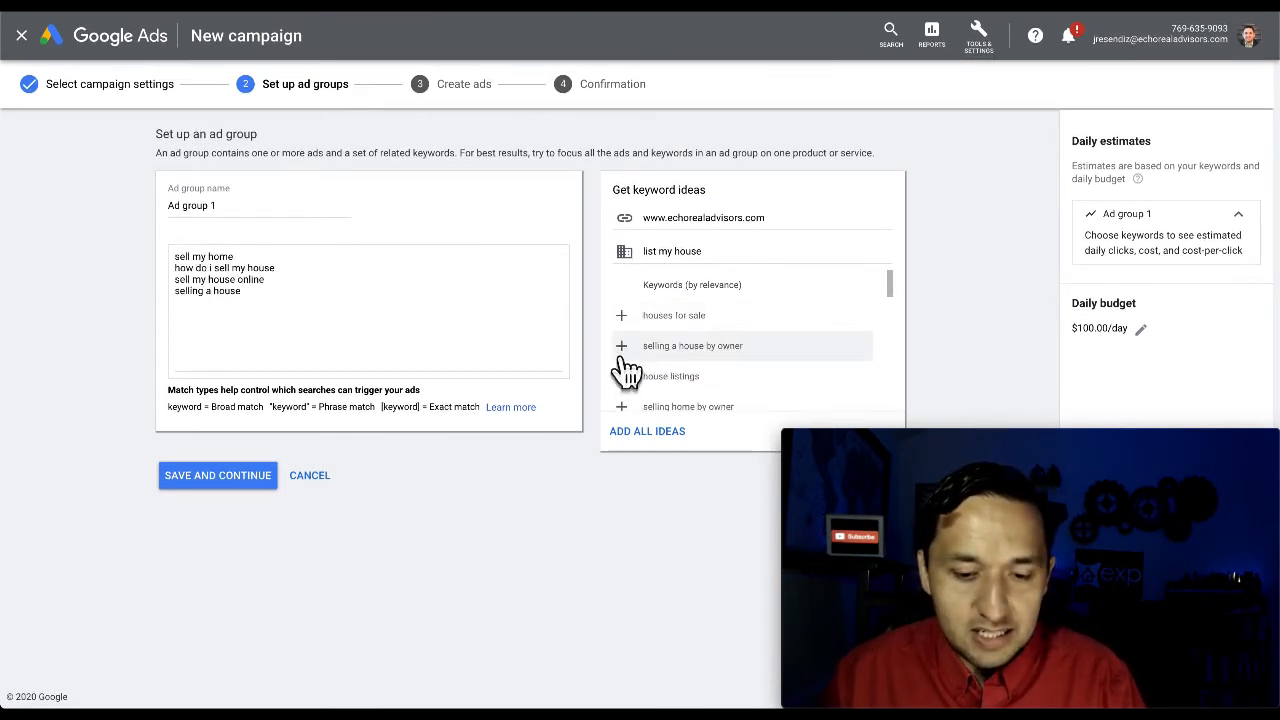
click(621, 376)
click(621, 376)
click(621, 315)
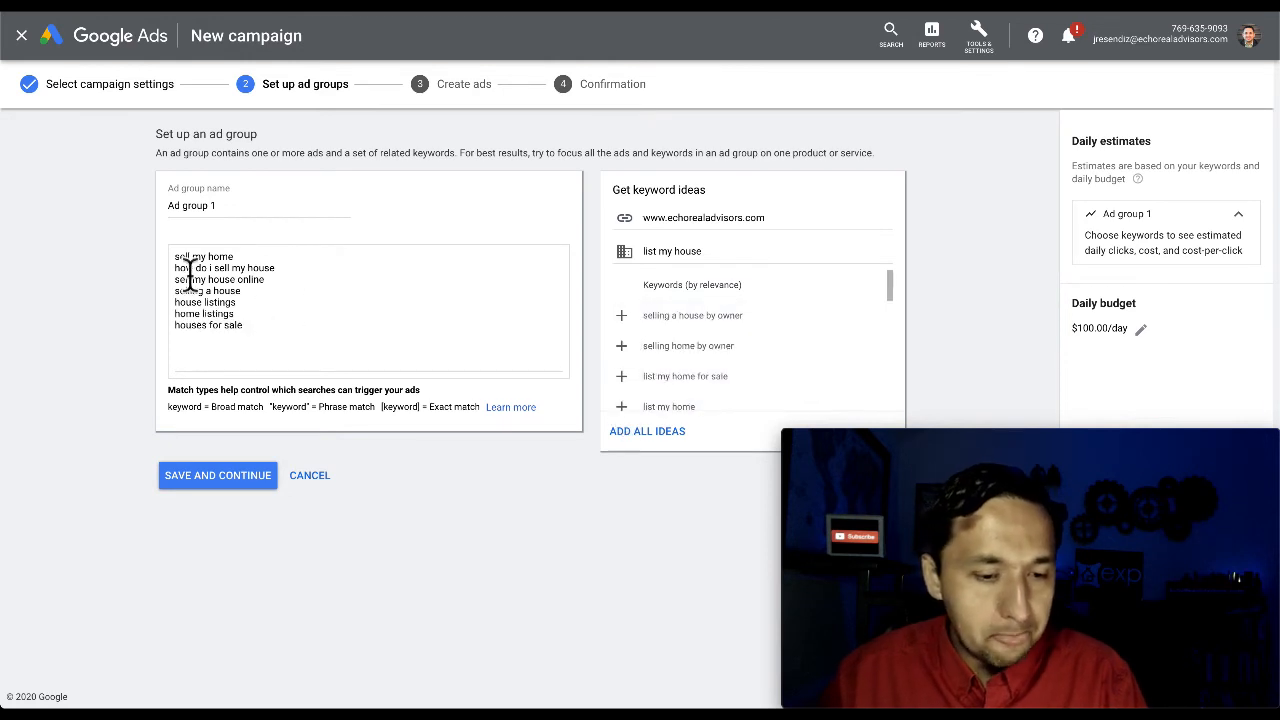
- Check the match type notation, and turn the keyword sell my home into a phrase match with quotation marks
triple_click(197, 395)
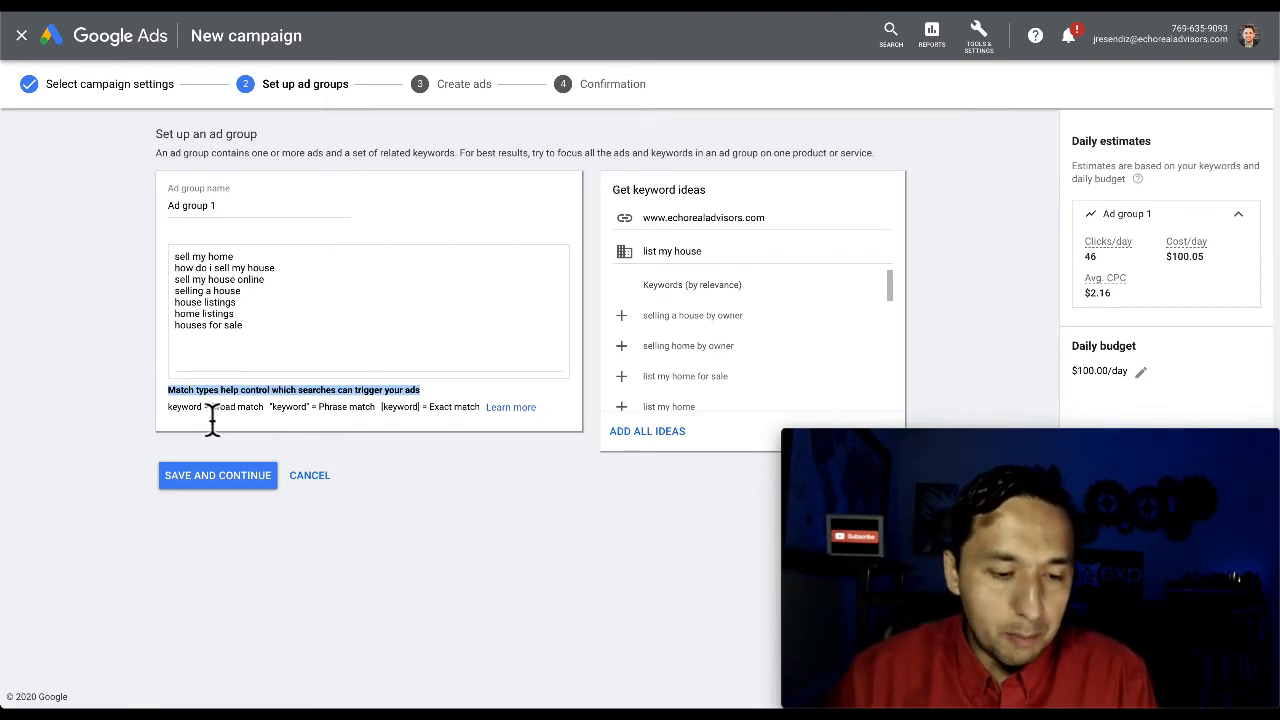
drag(236, 257, 174, 257)
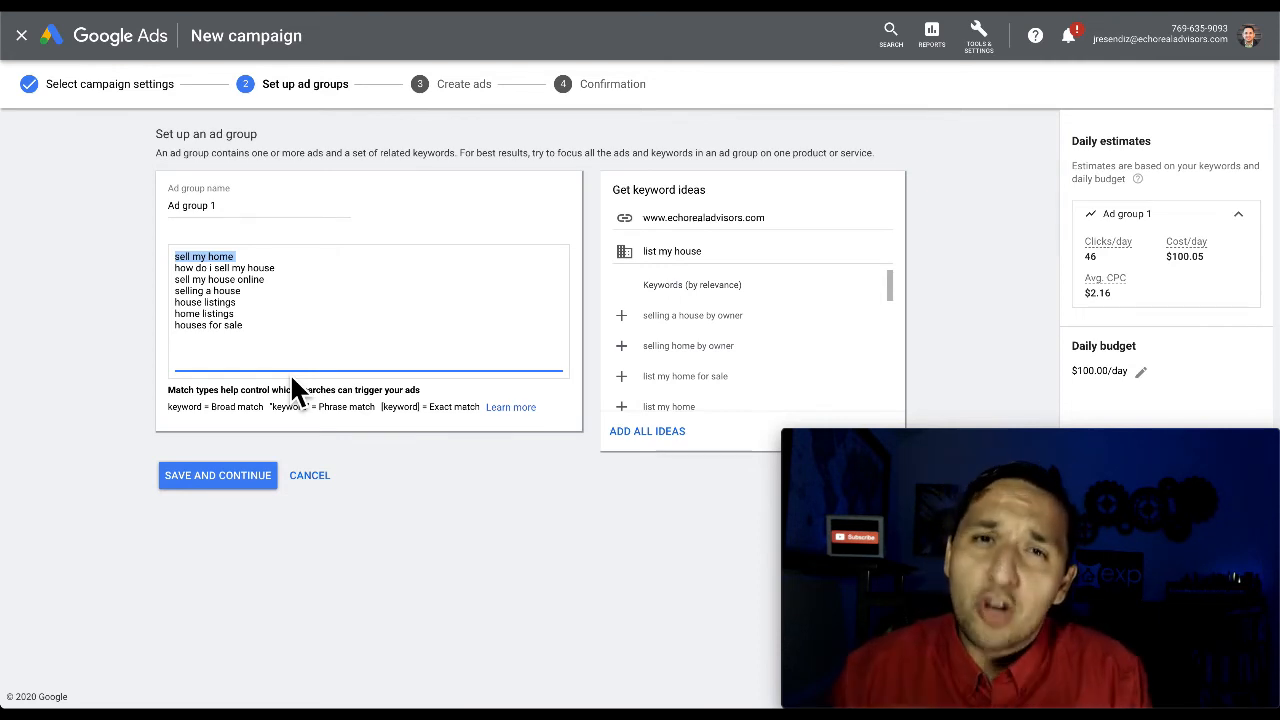
click(296, 415)
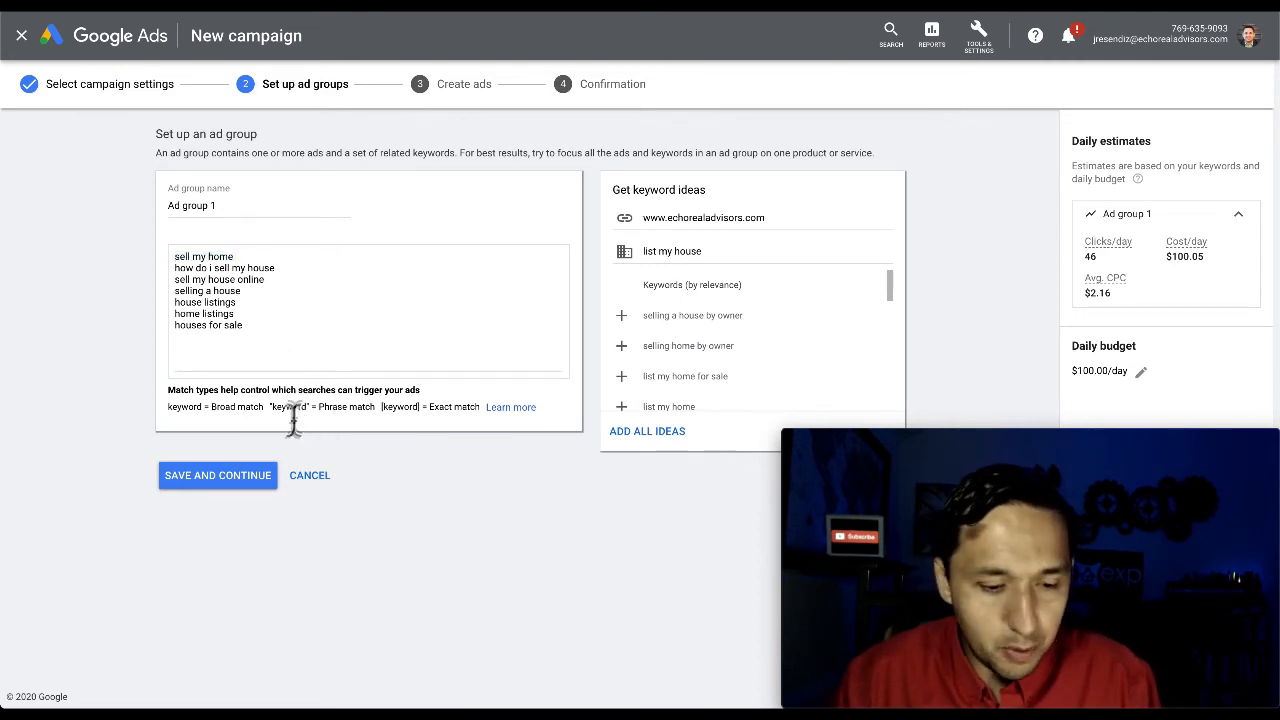
double_click(290, 408)
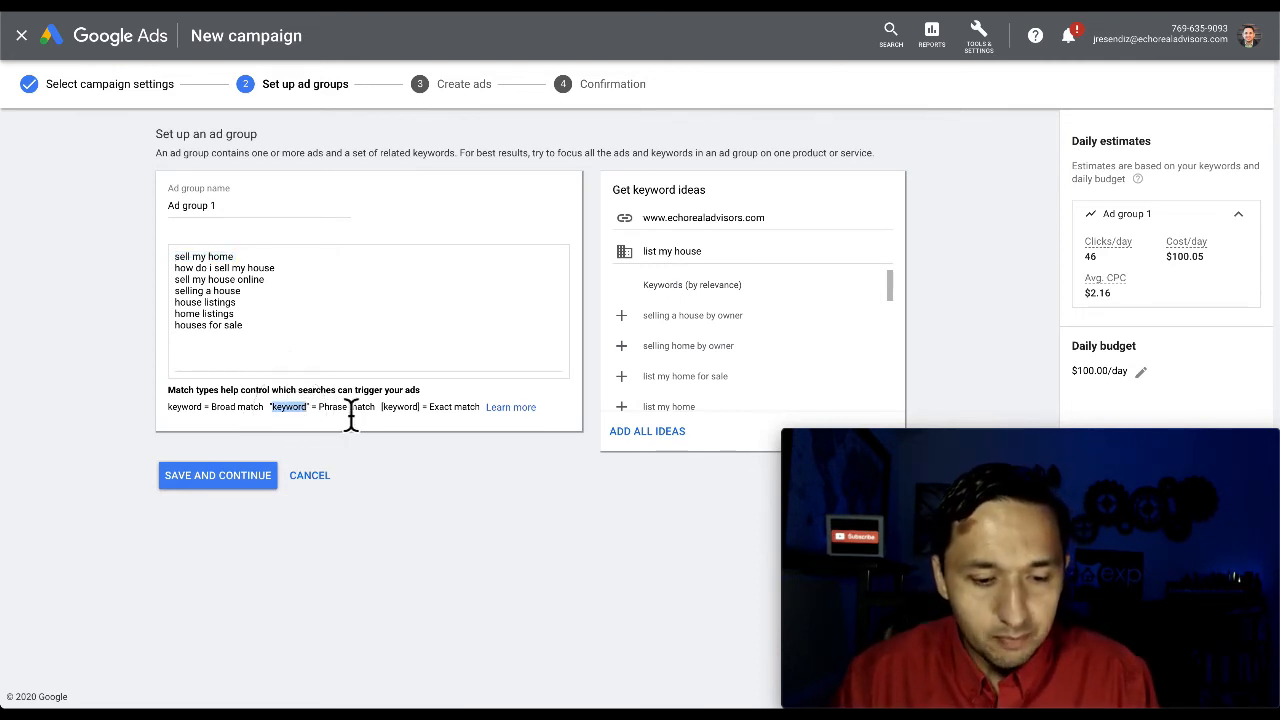
click(240, 258)
text(")
click(175, 257)
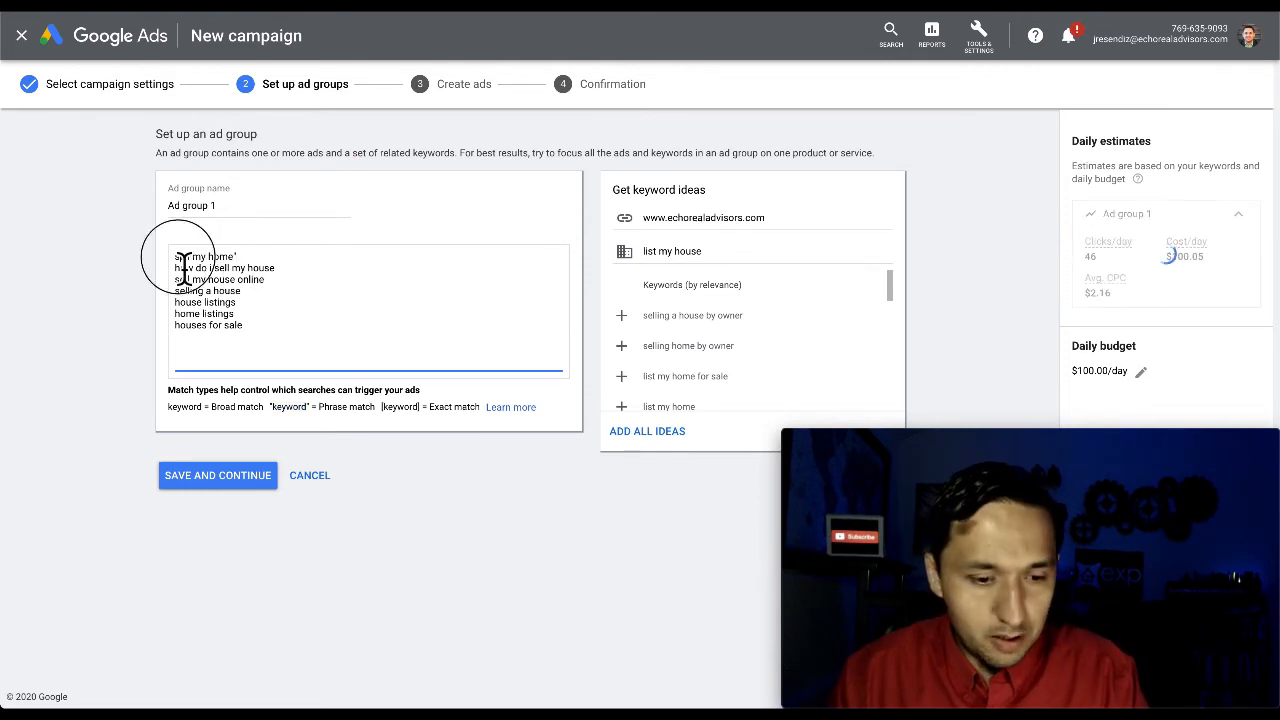
text(")
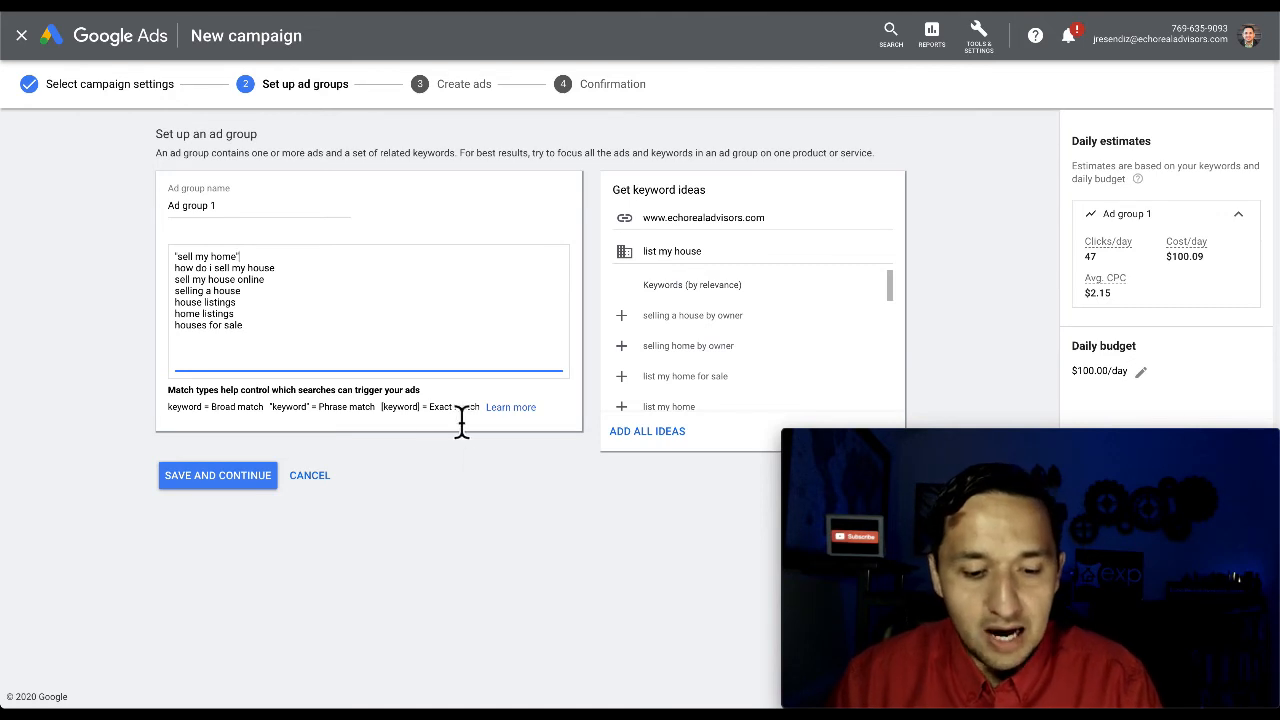
- Turn the first keyword into the exact match [sell my home], and save the ad group to continue to the ads
key(BackSpace)
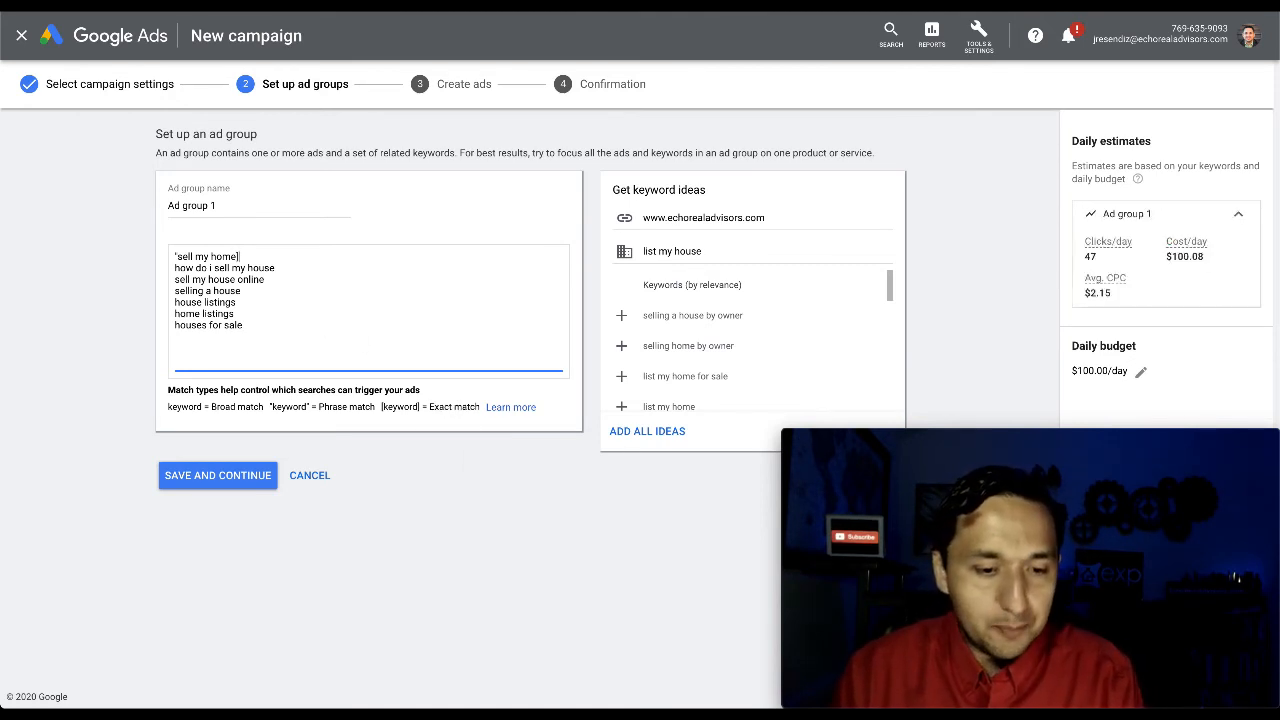
click(176, 257)
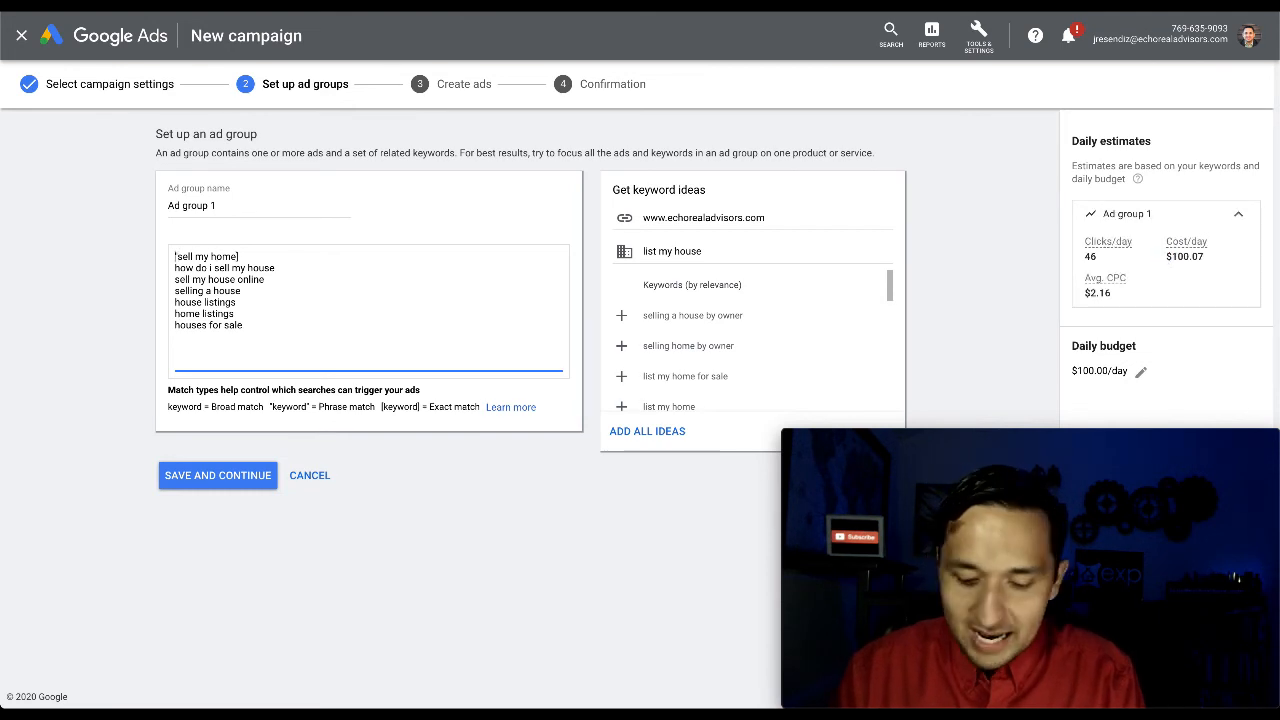
key(Delete)
text([)
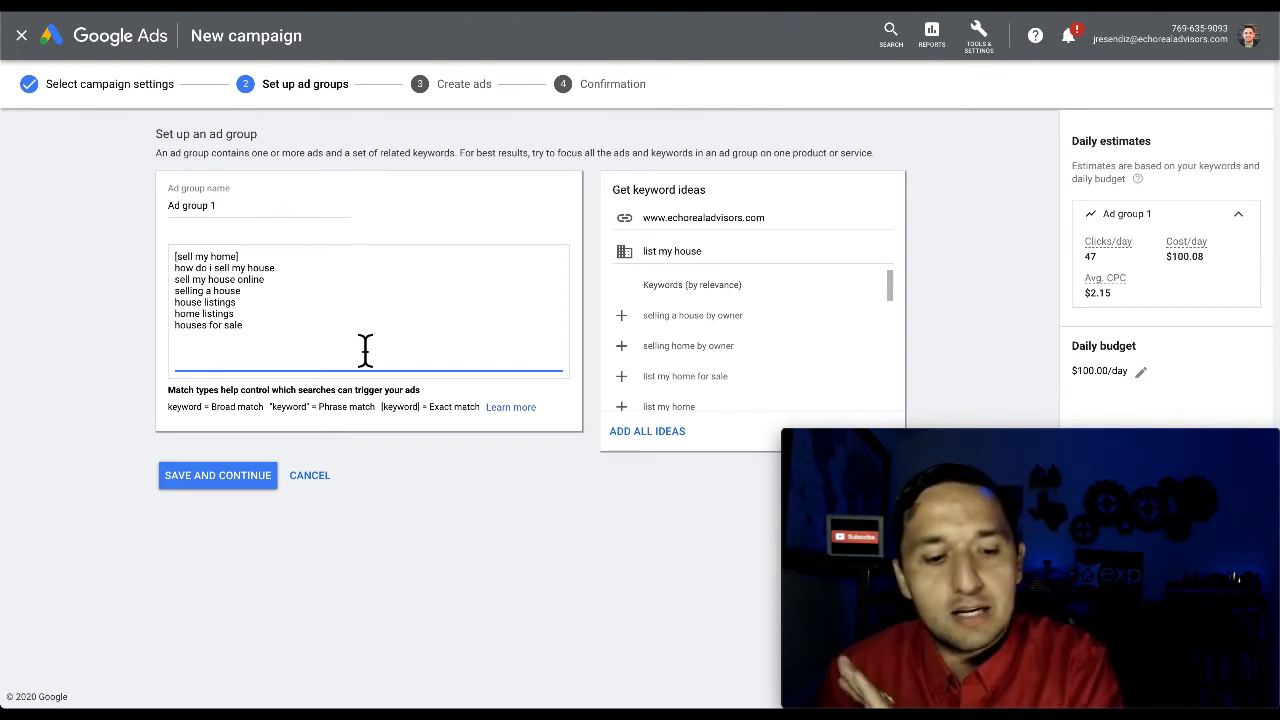
click(292, 262)
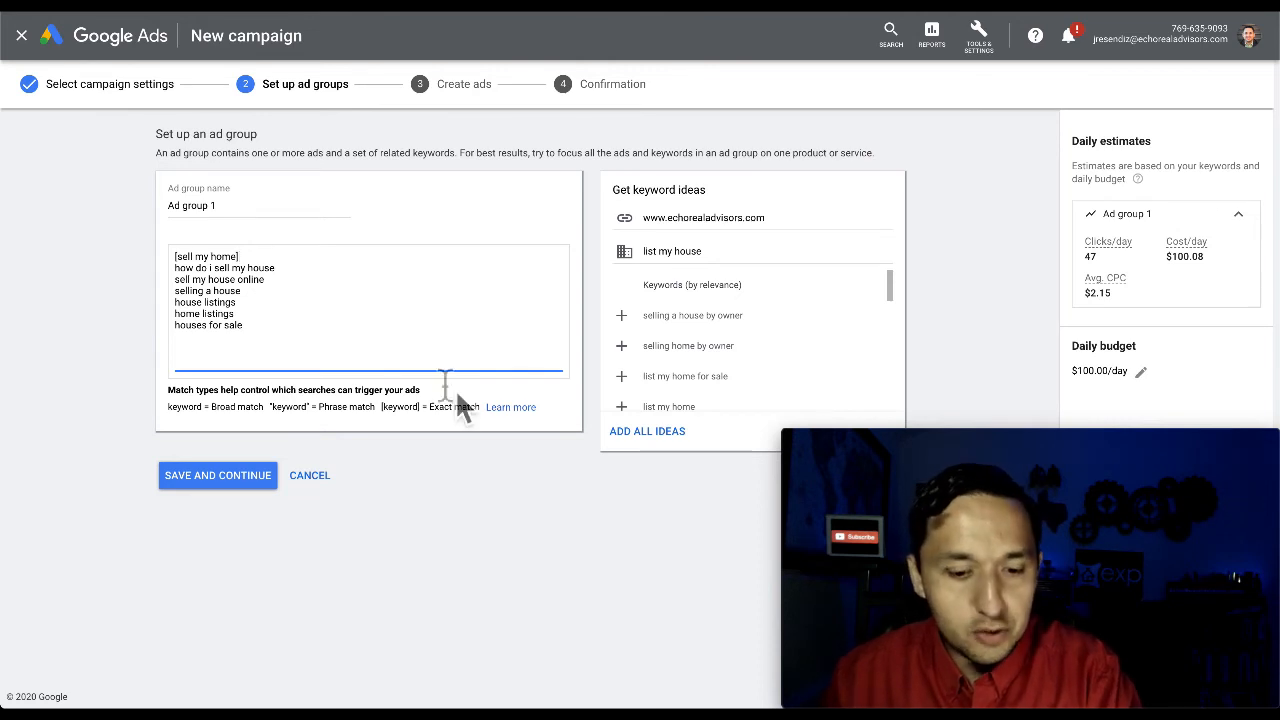
click(215, 496)
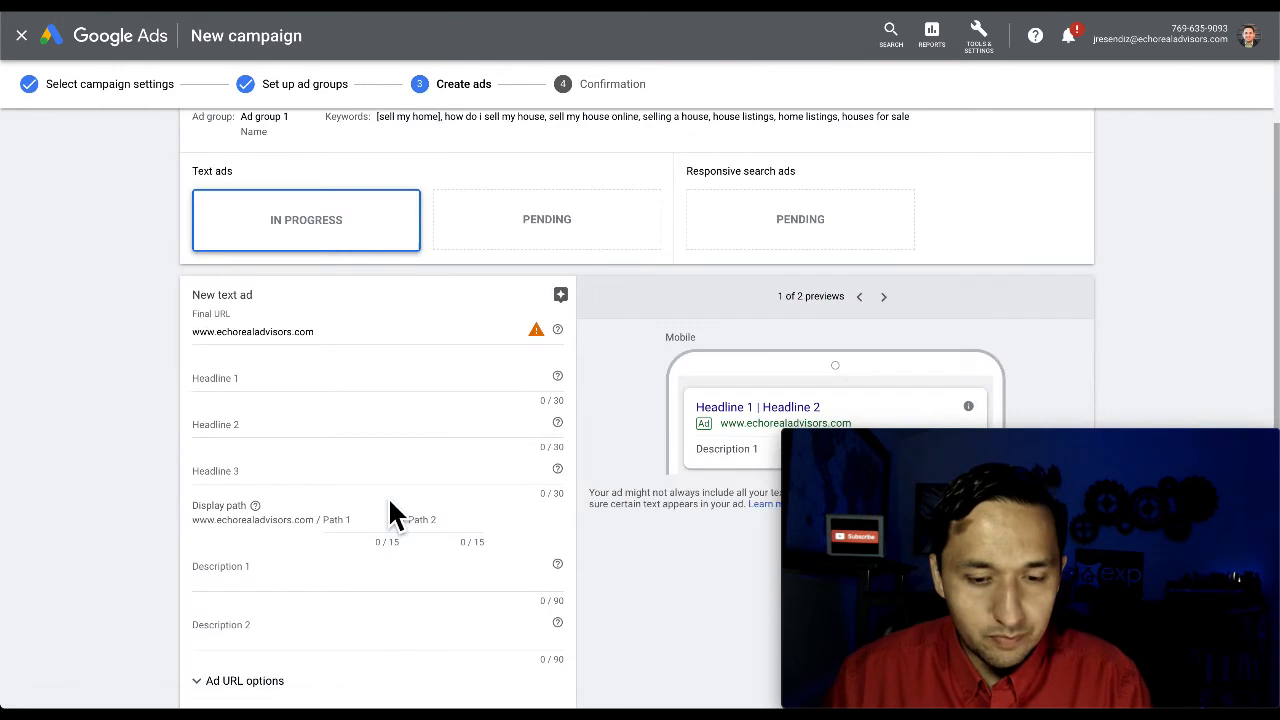
- Write ad headlines Sell Your House Fast, Know The Value Of Your Home, Sell For More, and descriptions Need To Sell Your House Fast?, Work With The Best
click(536, 330)
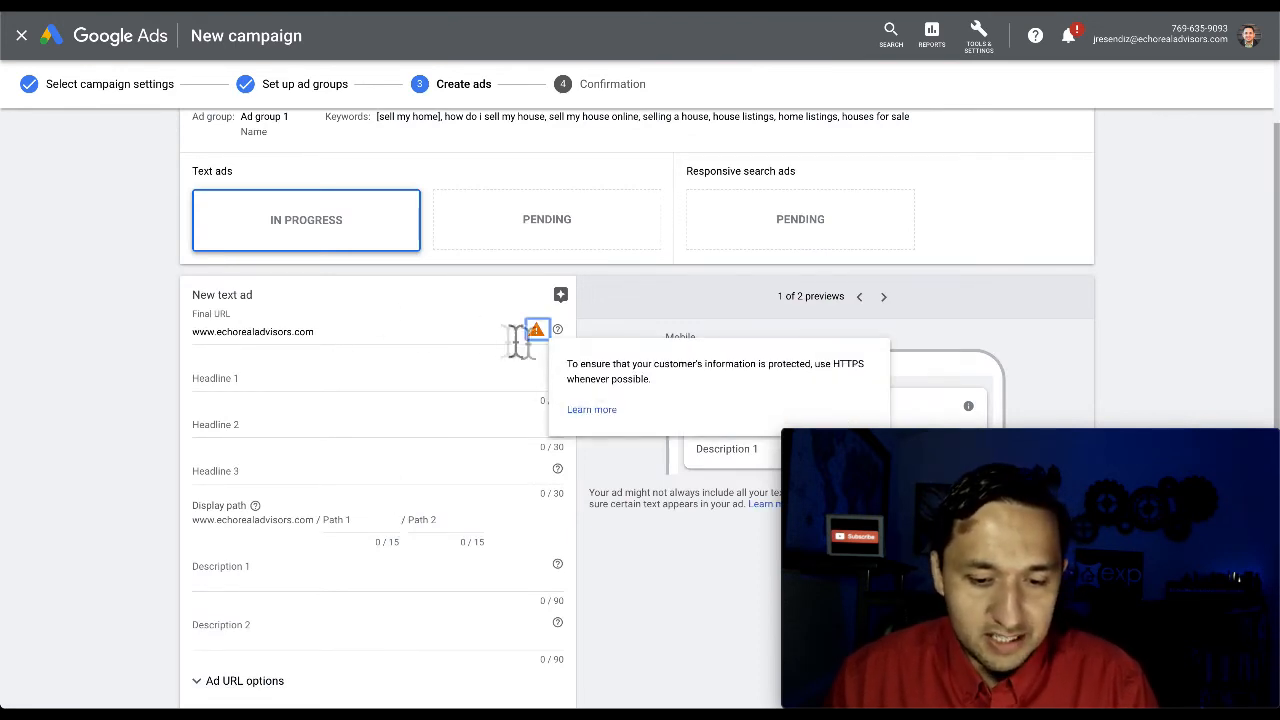
scroll(434, 329, down, 1)
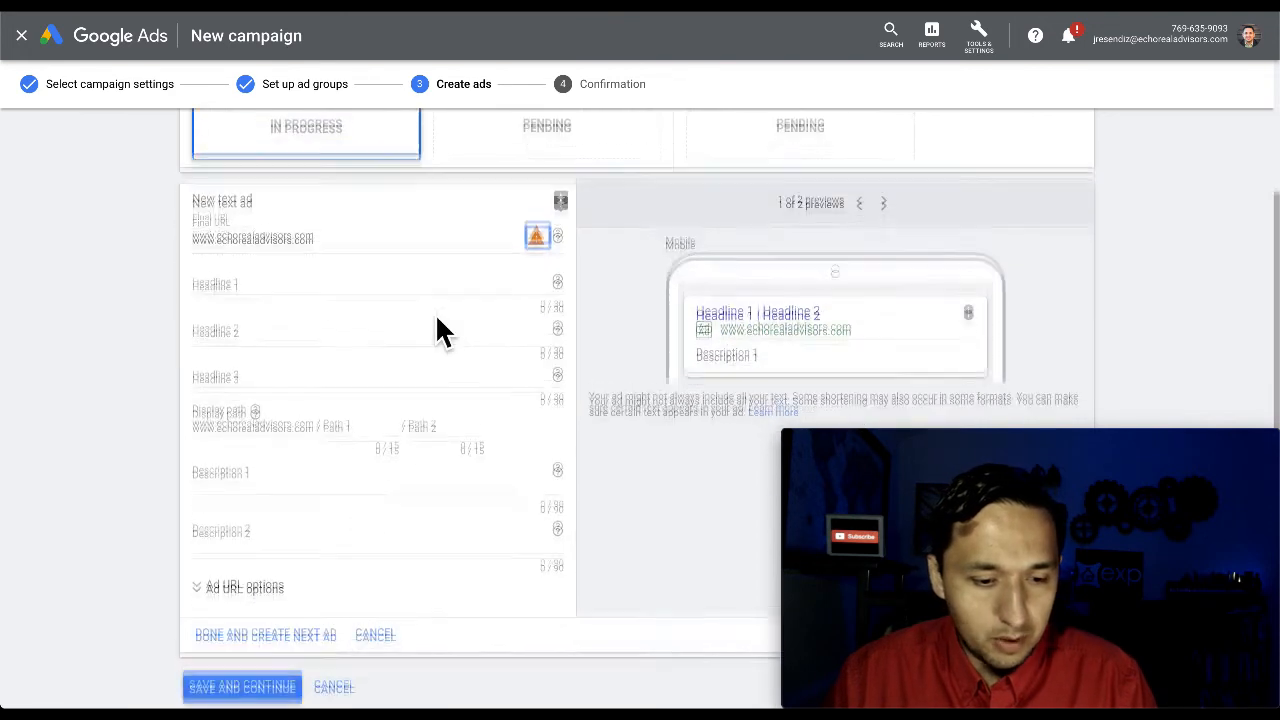
click(232, 279)
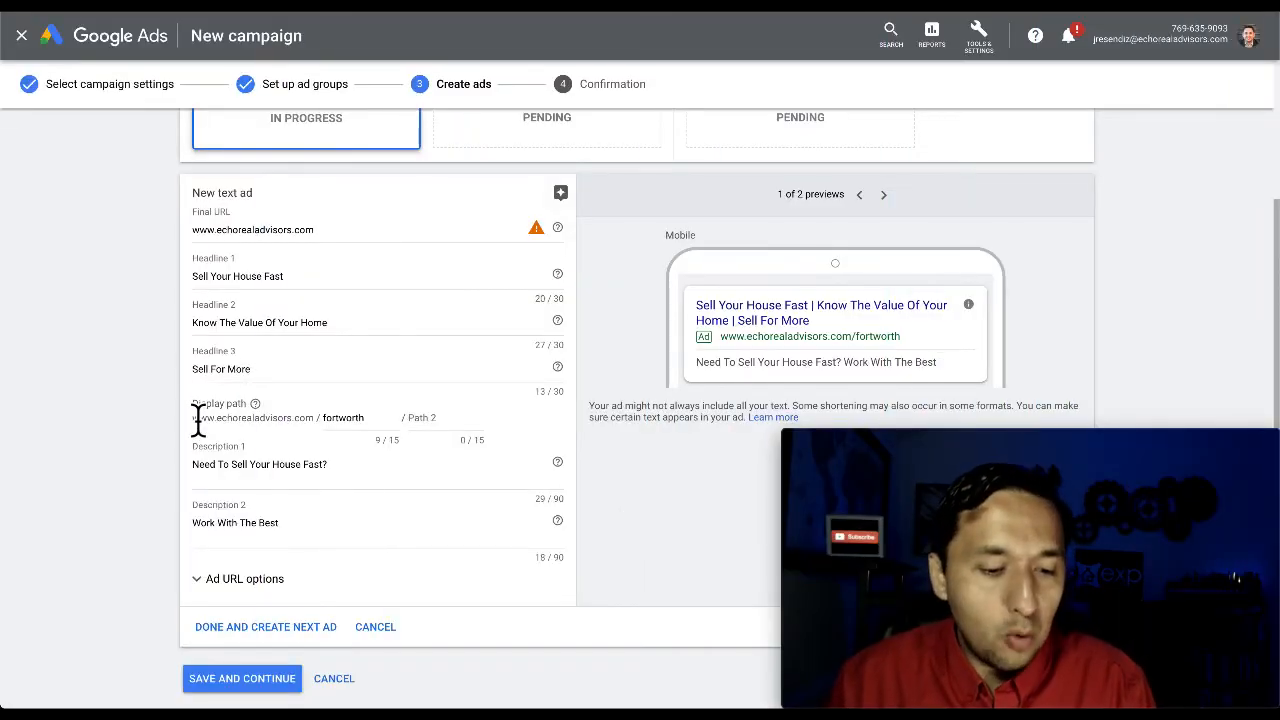
- Change the first display path of the text ad to dallas, and save the ad to continue to the confirmation
double_click(340, 420)
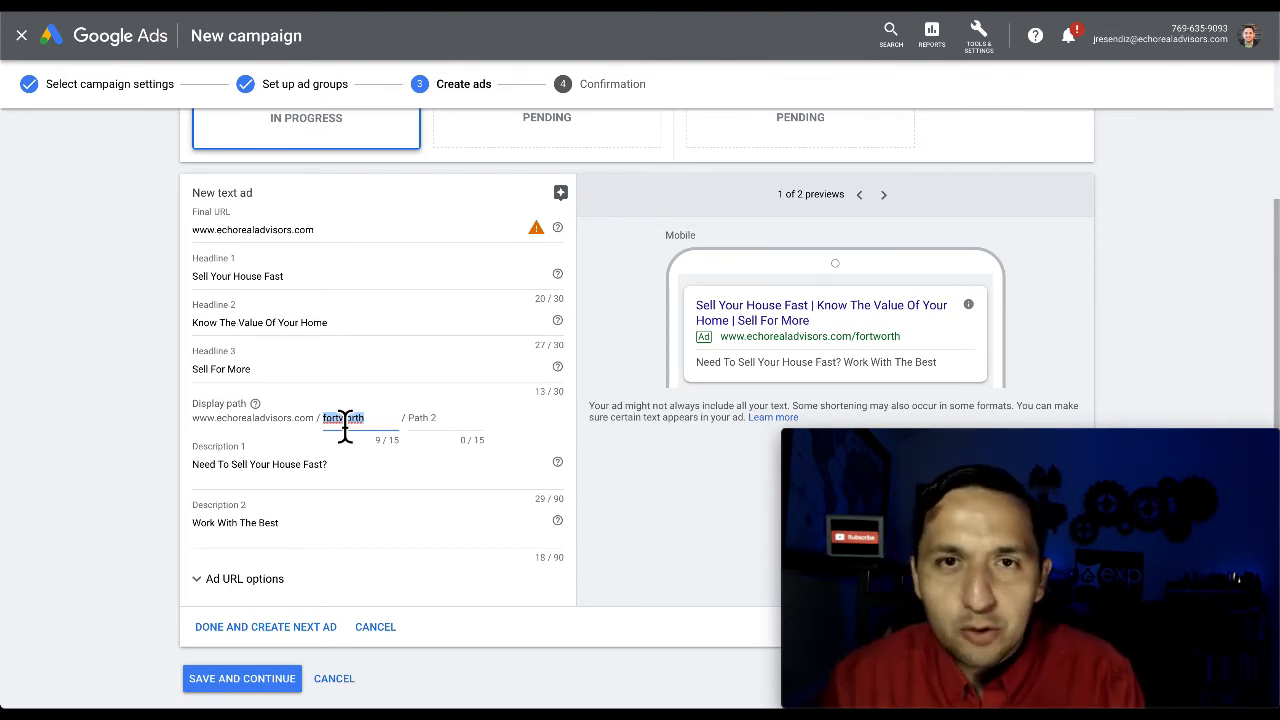
text(dallas)
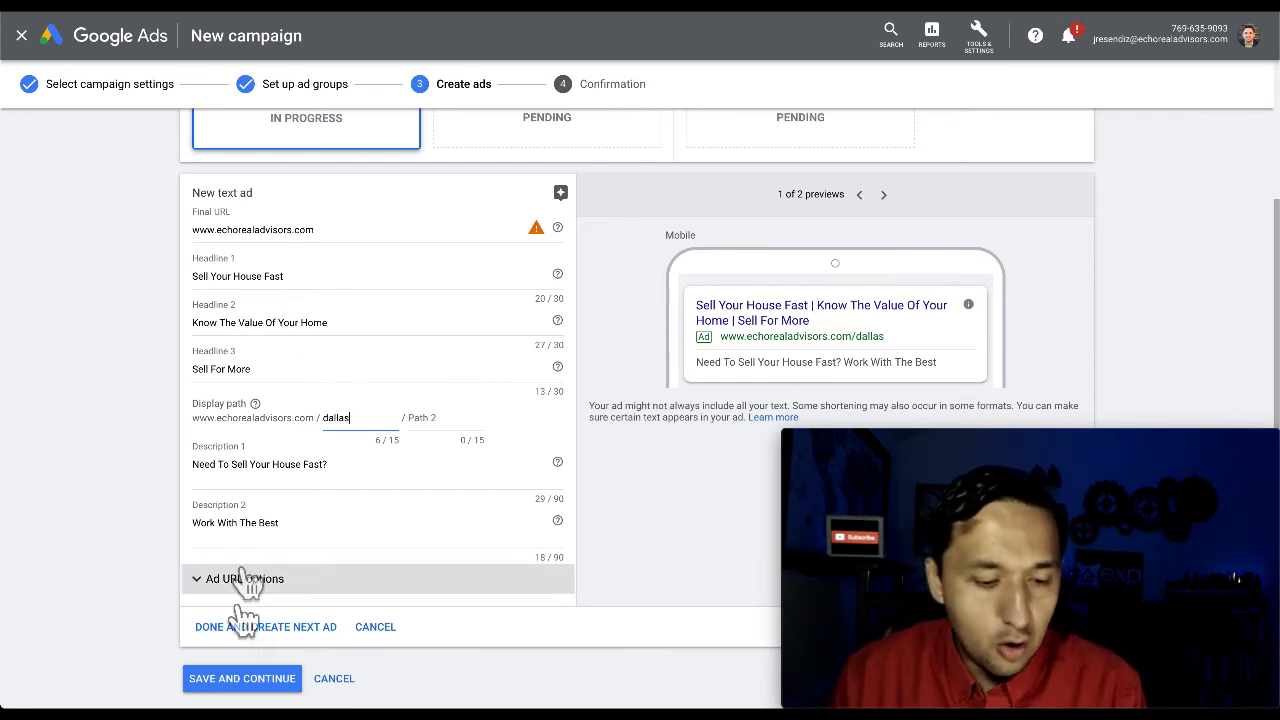
click(240, 682)
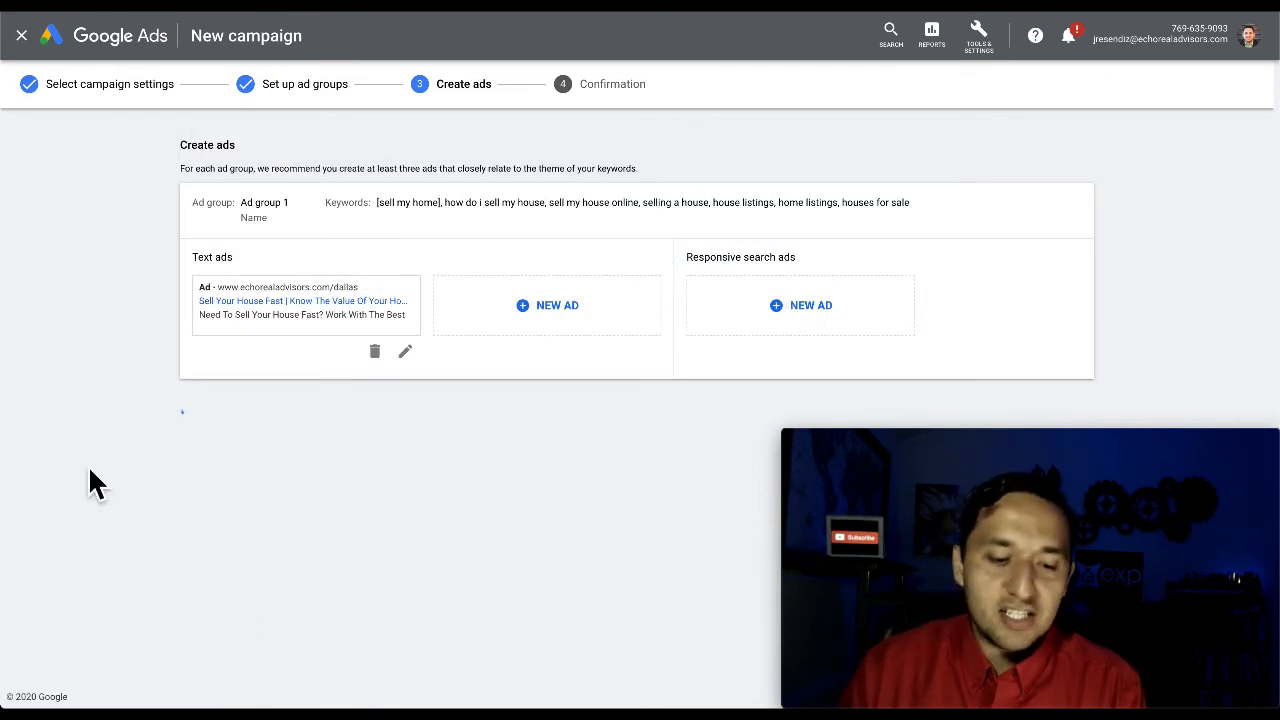